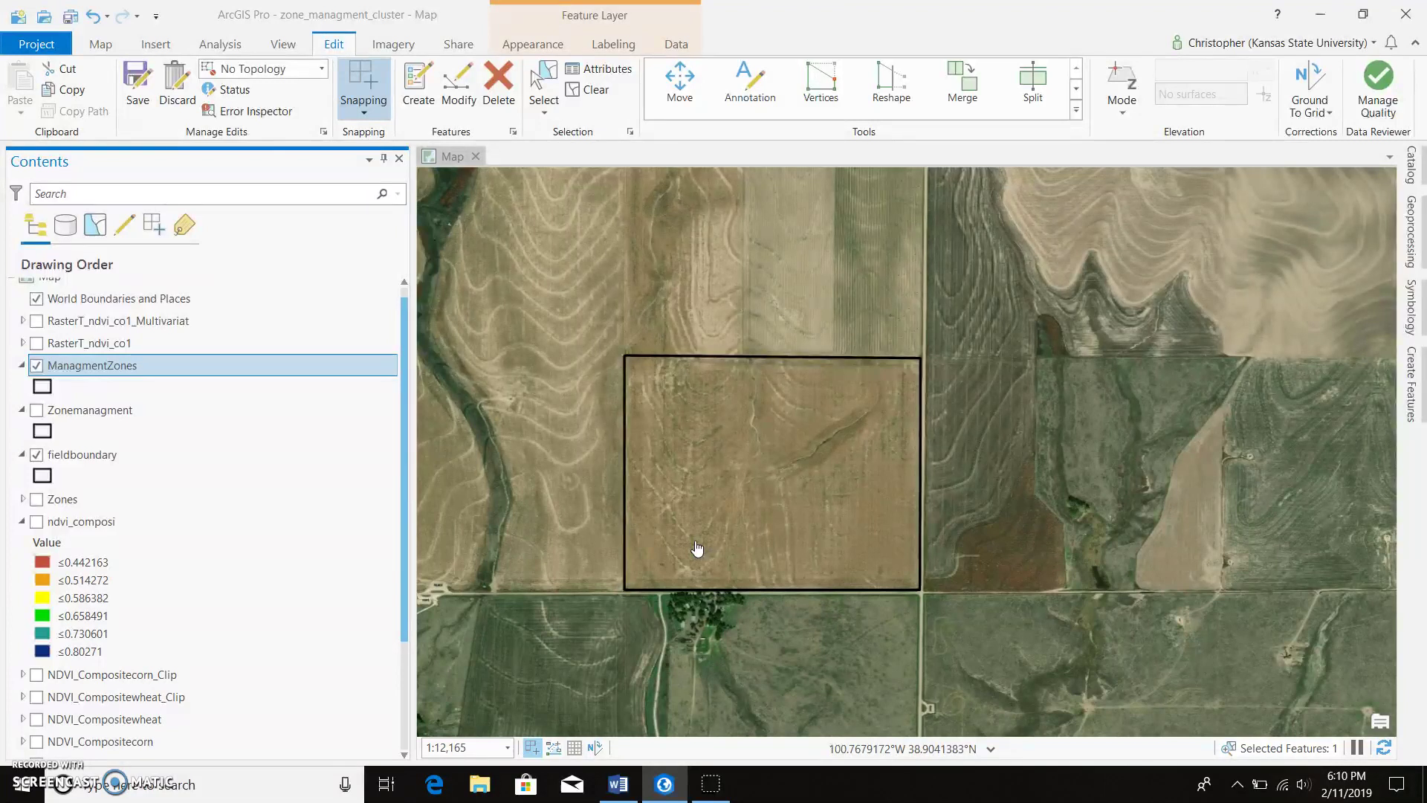
Zoom in on the outlined field over the satellite imagery
scroll(674, 511, up, 1)
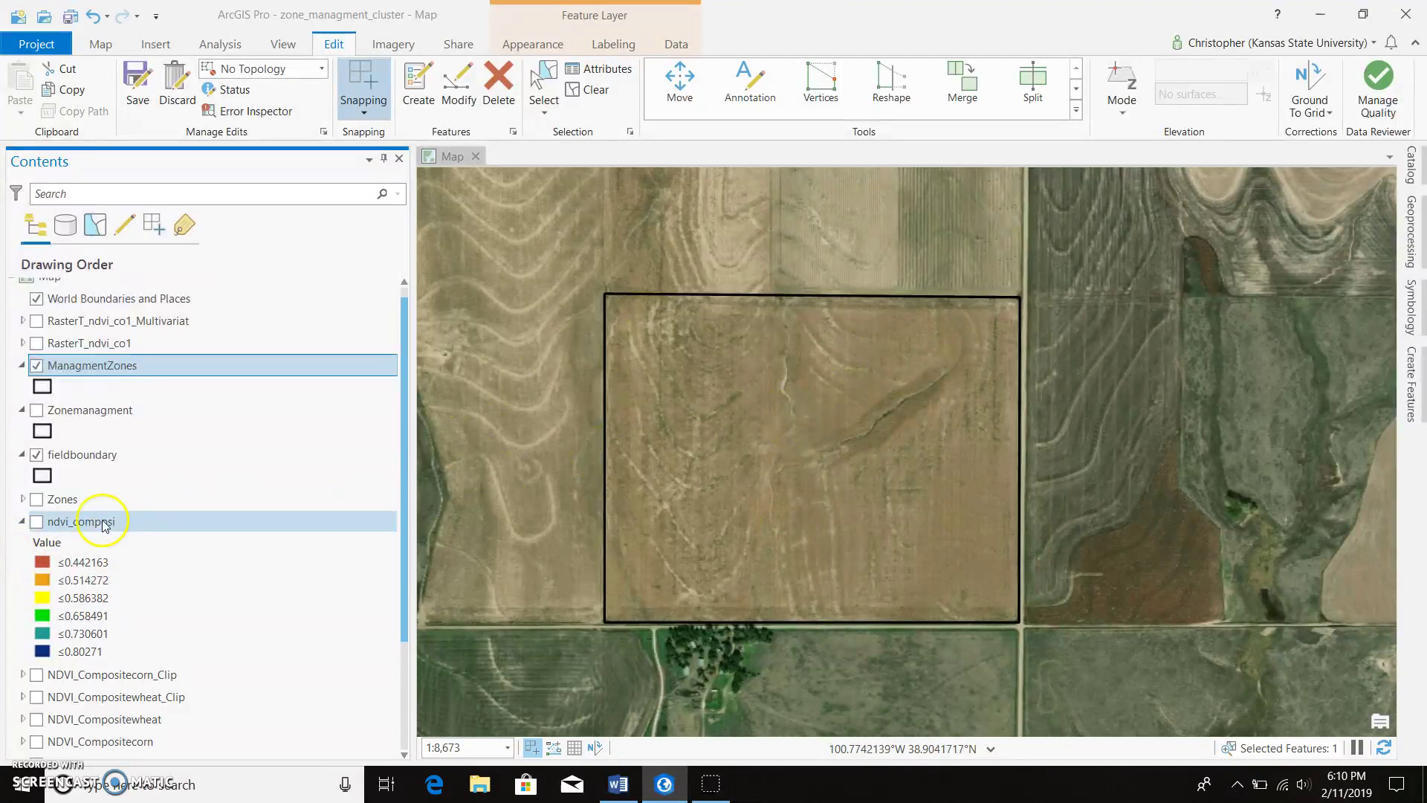
click(36, 521)
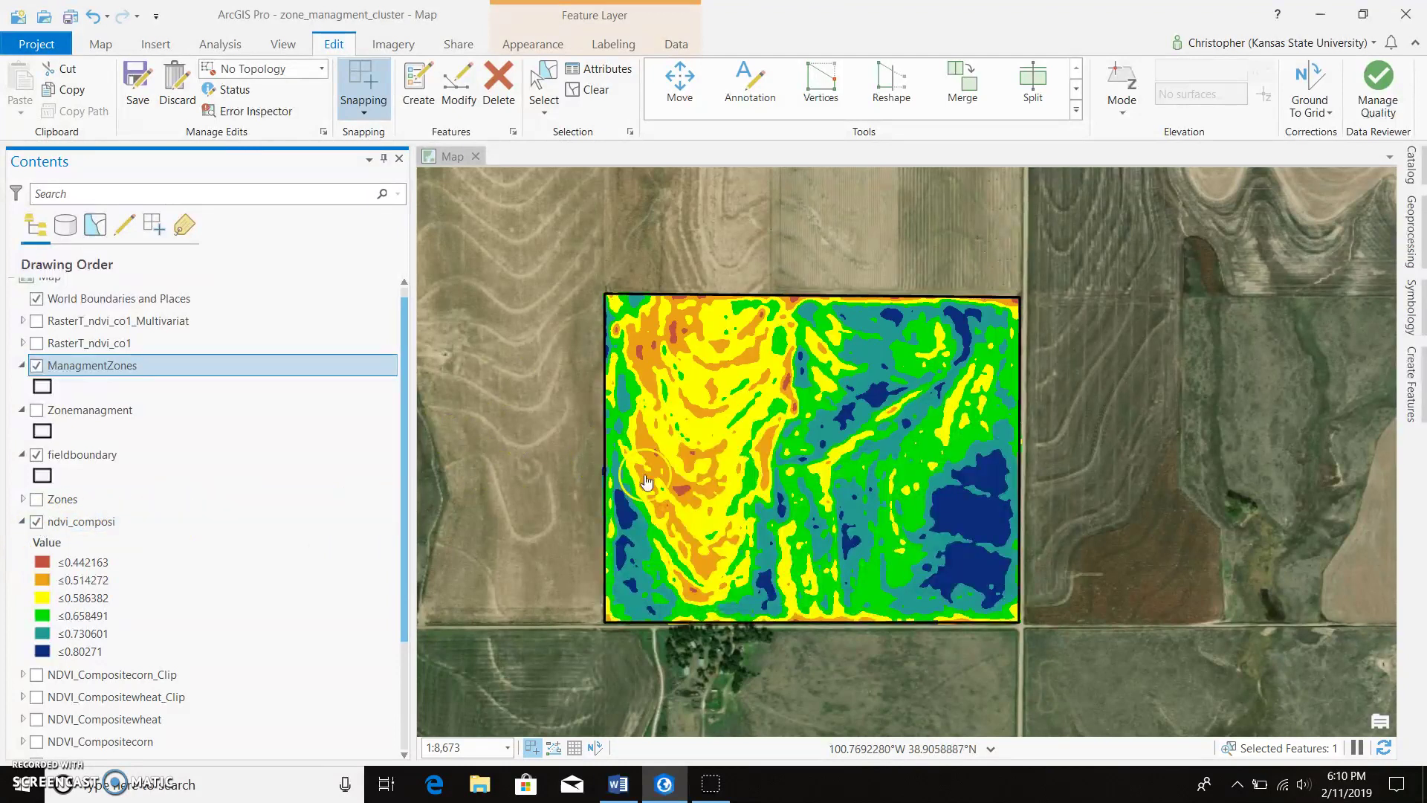
scroll(888, 381, up, 1)
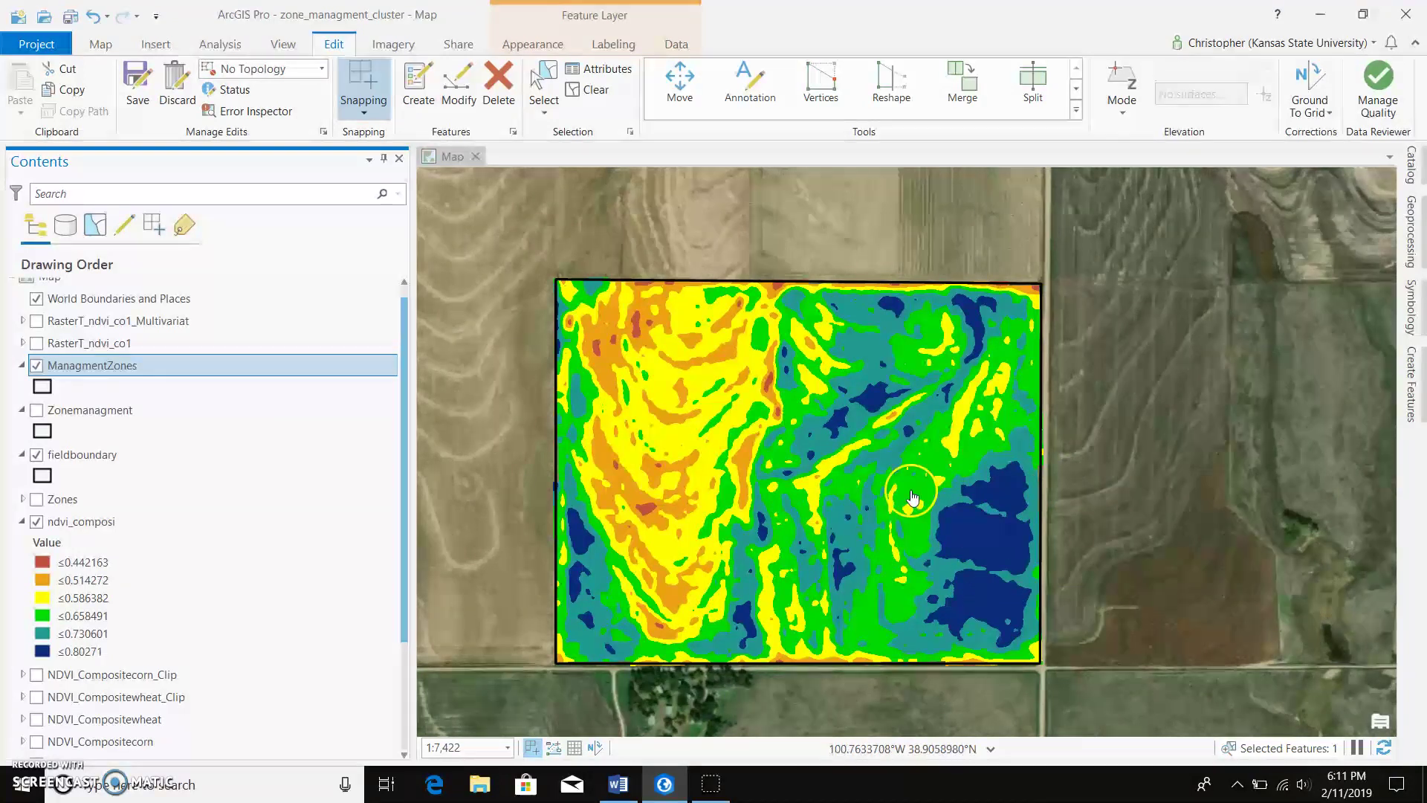
click(1416, 167)
double_click(1285, 293)
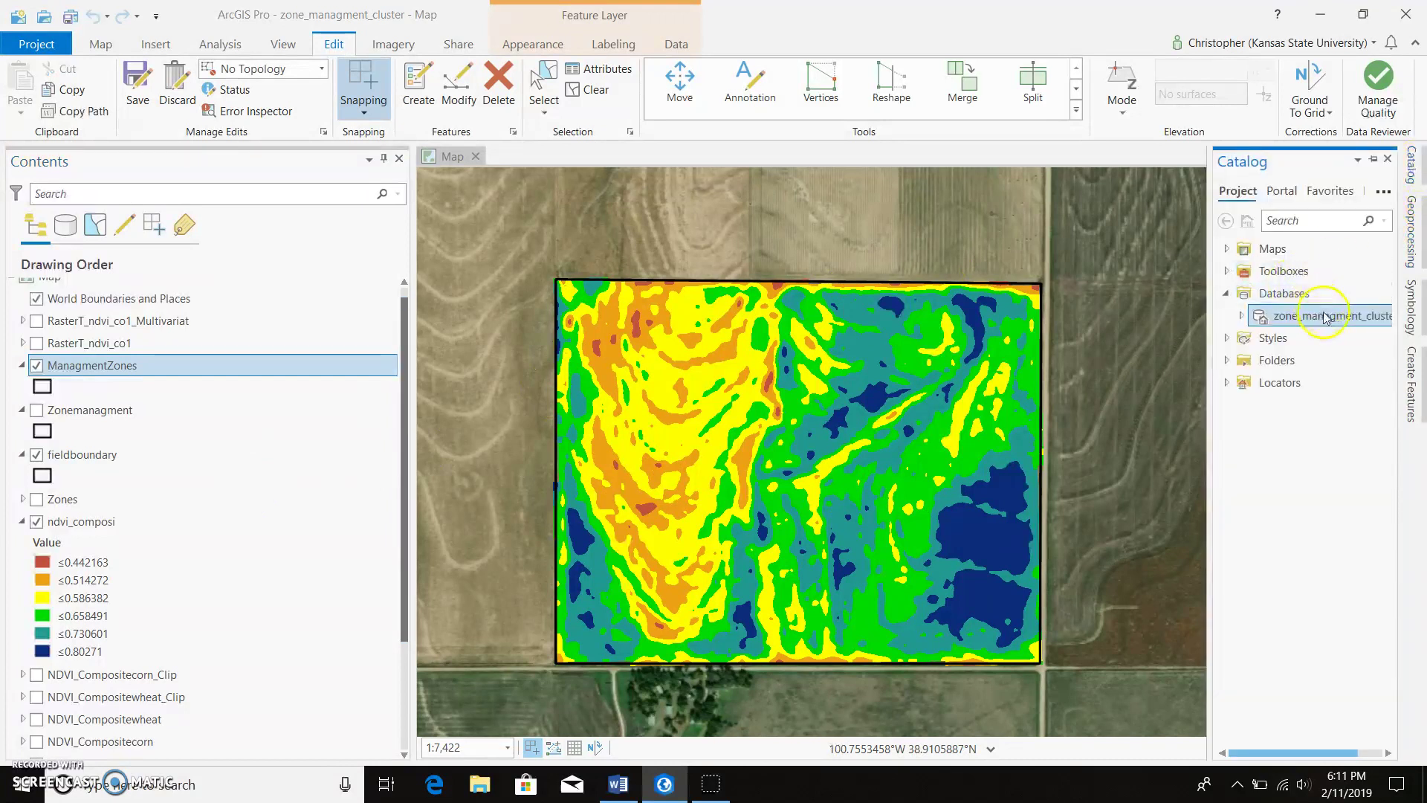
right_click(1328, 318)
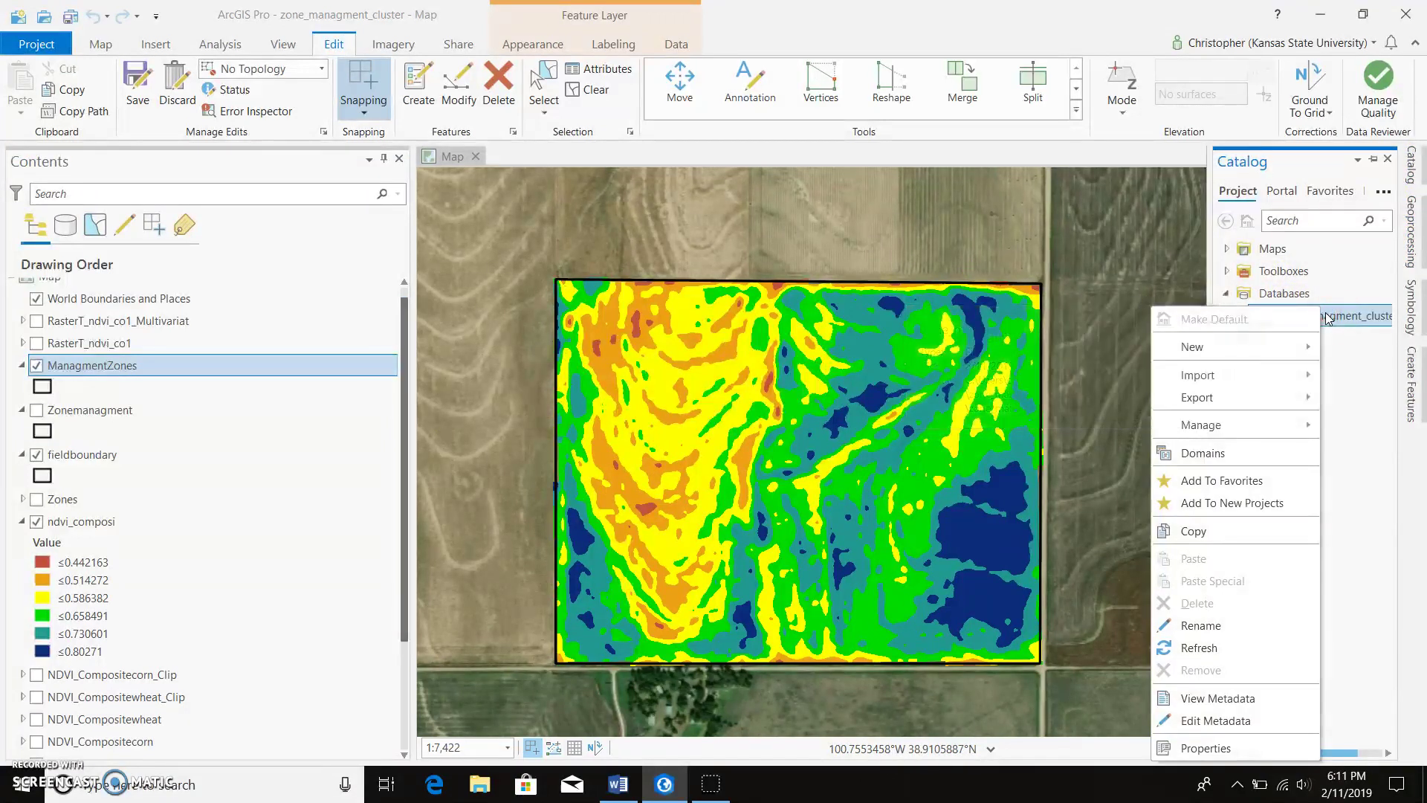
mouse_move(1250, 345)
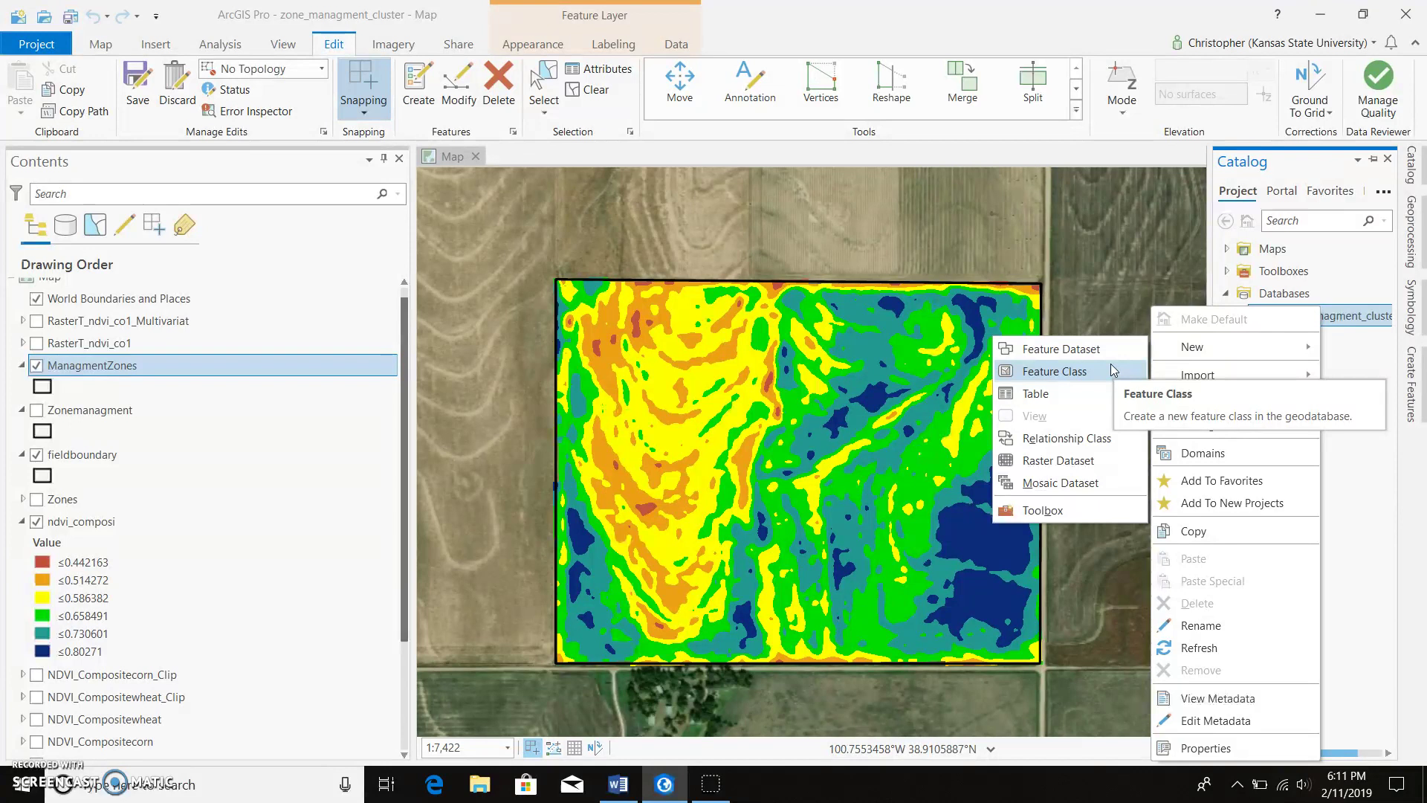
click(291, 373)
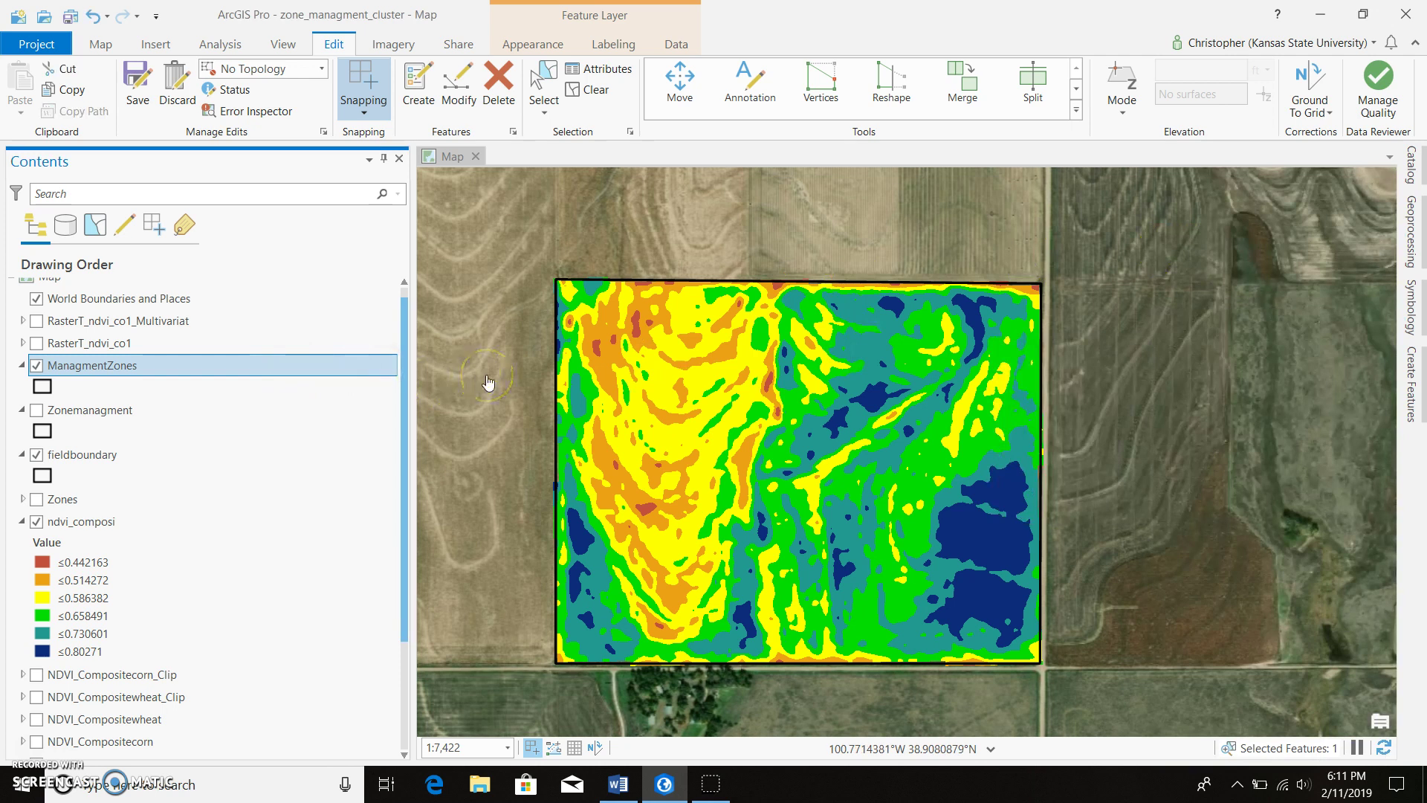
Activate the ManagmentZones template's Polygon tool in Create Features
click(451, 80)
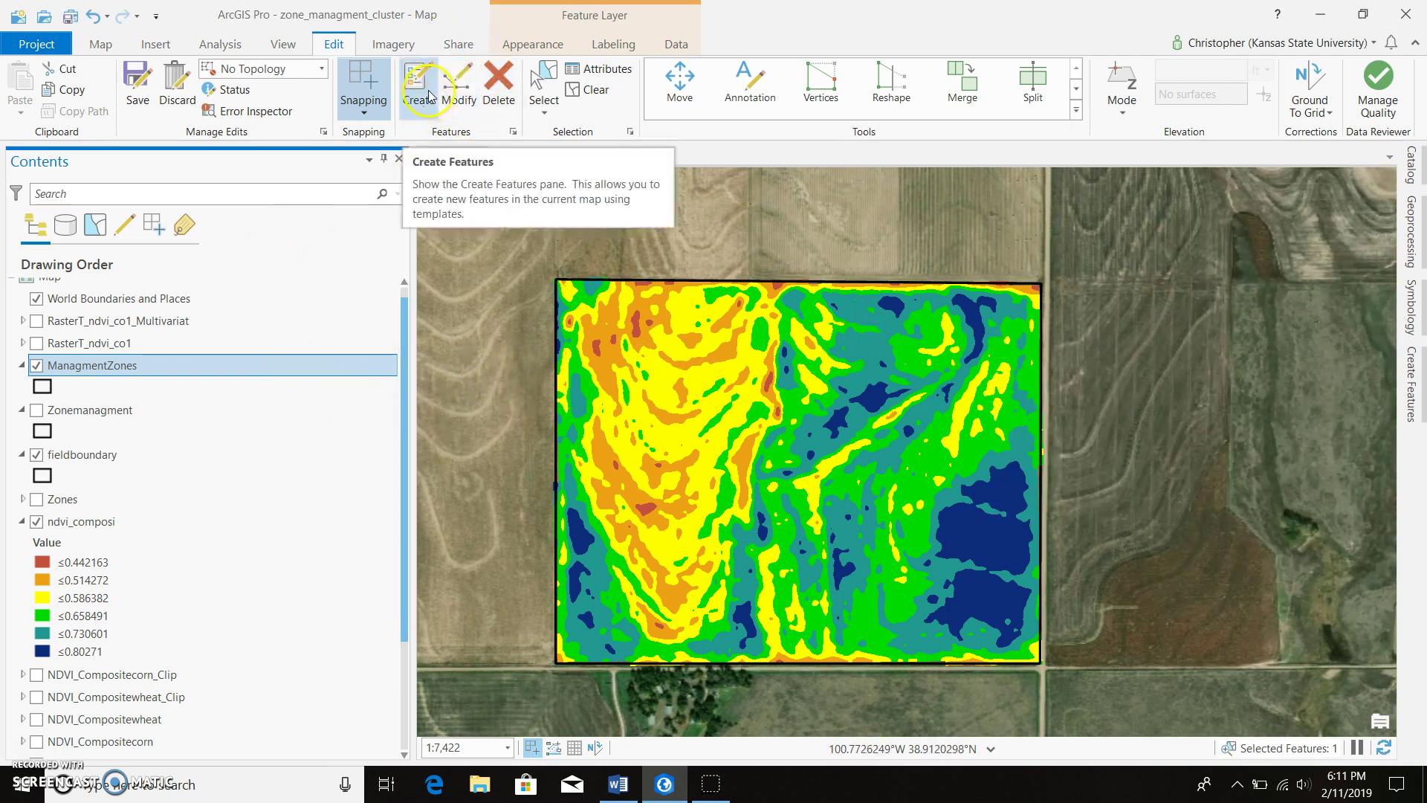
click(429, 95)
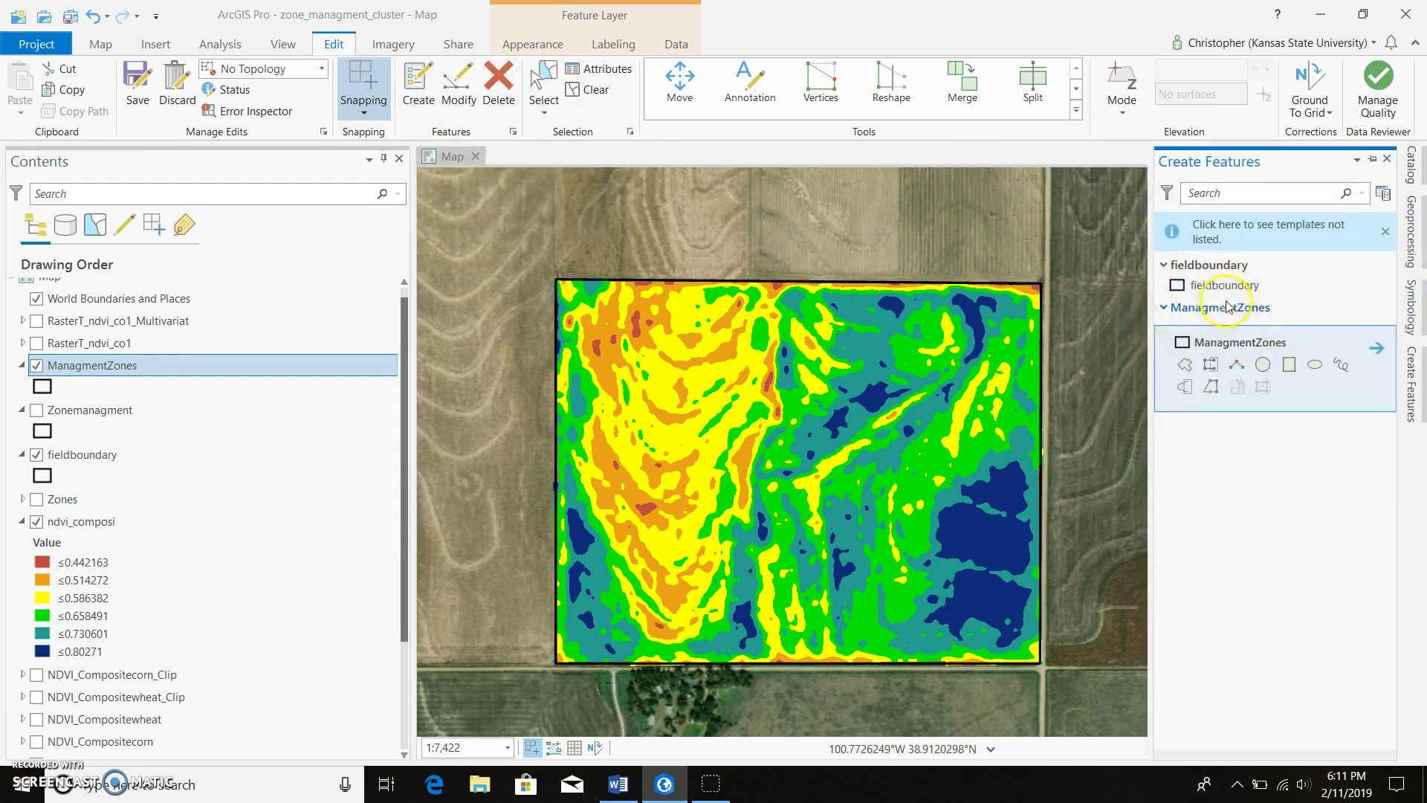
click(1189, 365)
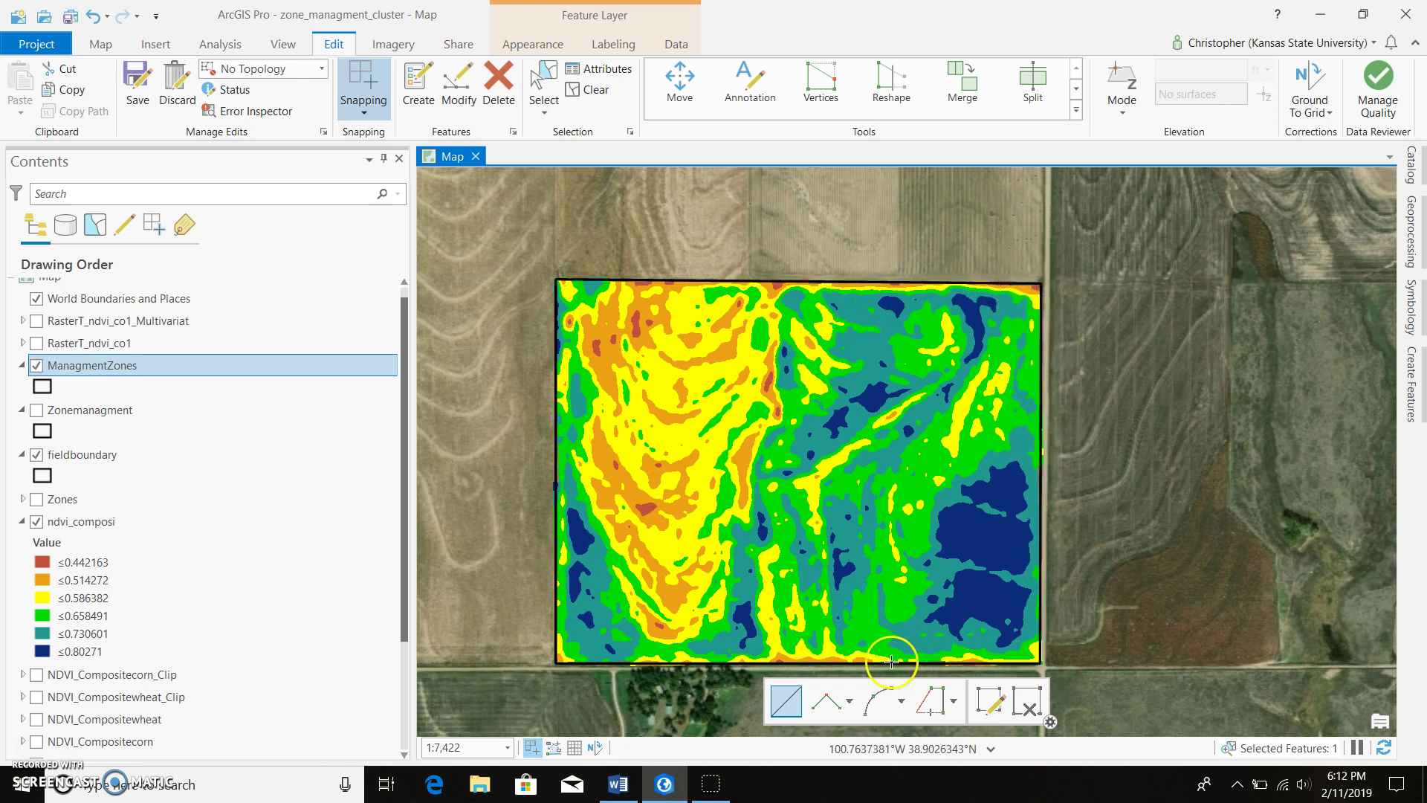
Confirm snapping is turned On in the Snapping options
click(380, 111)
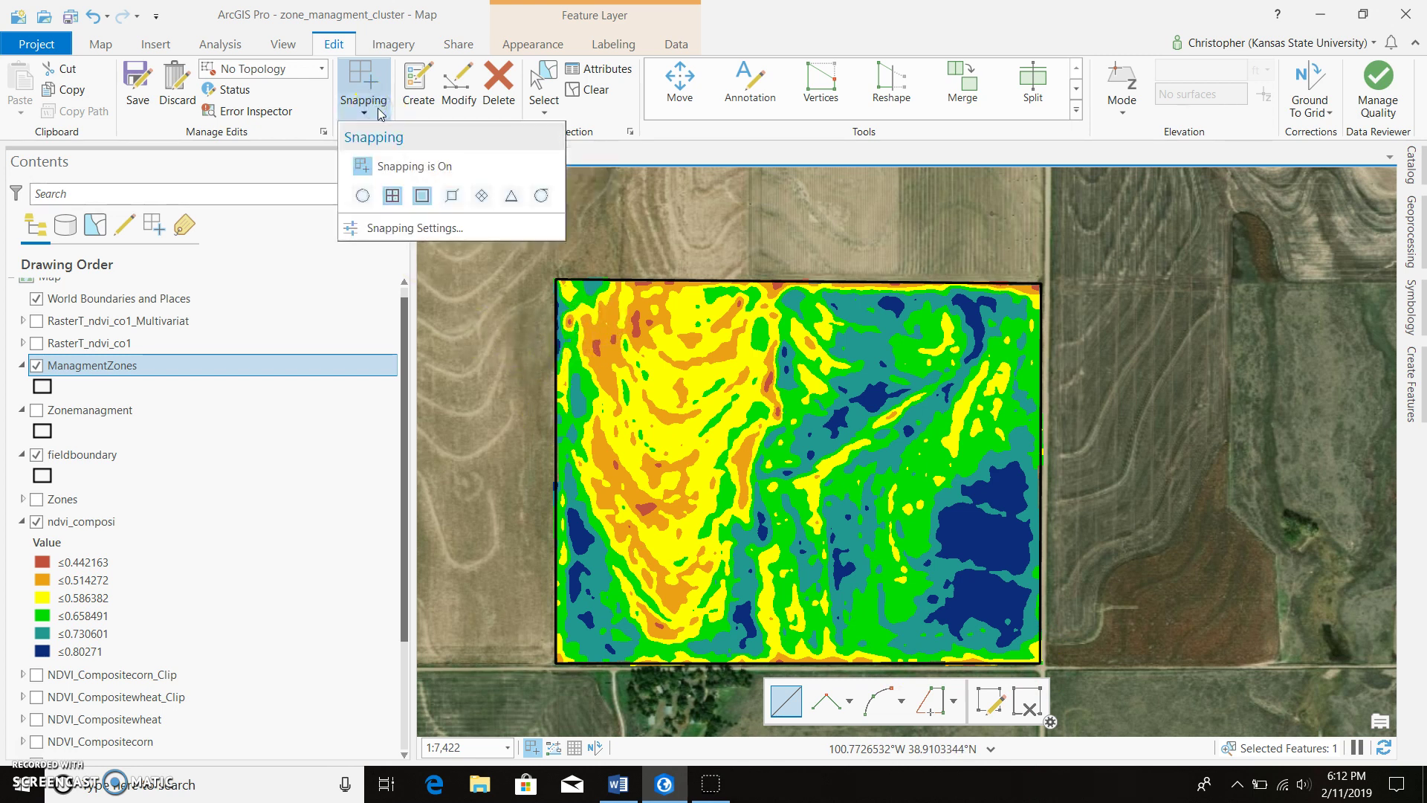
click(423, 154)
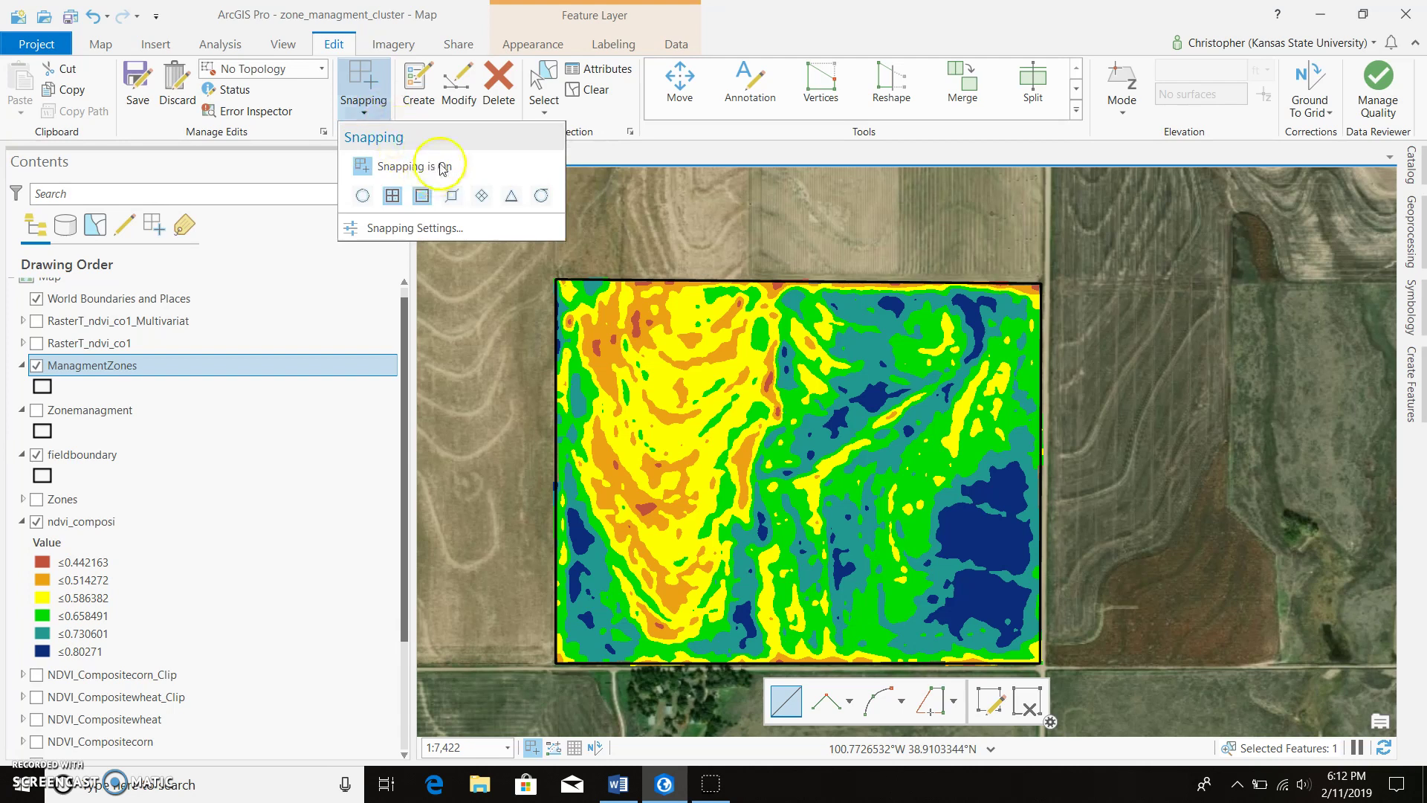
click(583, 196)
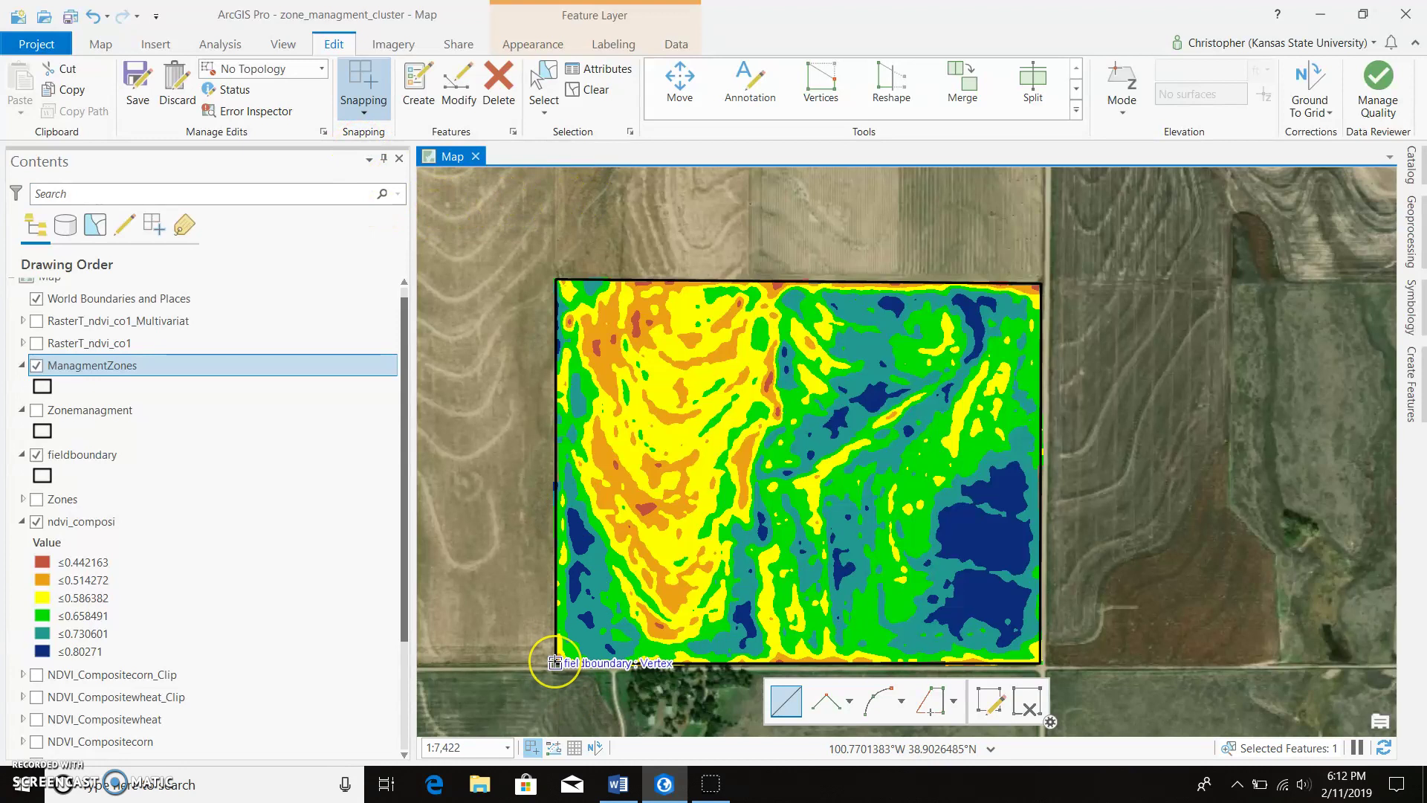
Start the west zone outline at the field's bottom-left corner, tracing the top edge and yellow band's edge downward
scroll(554, 662, up, 1)
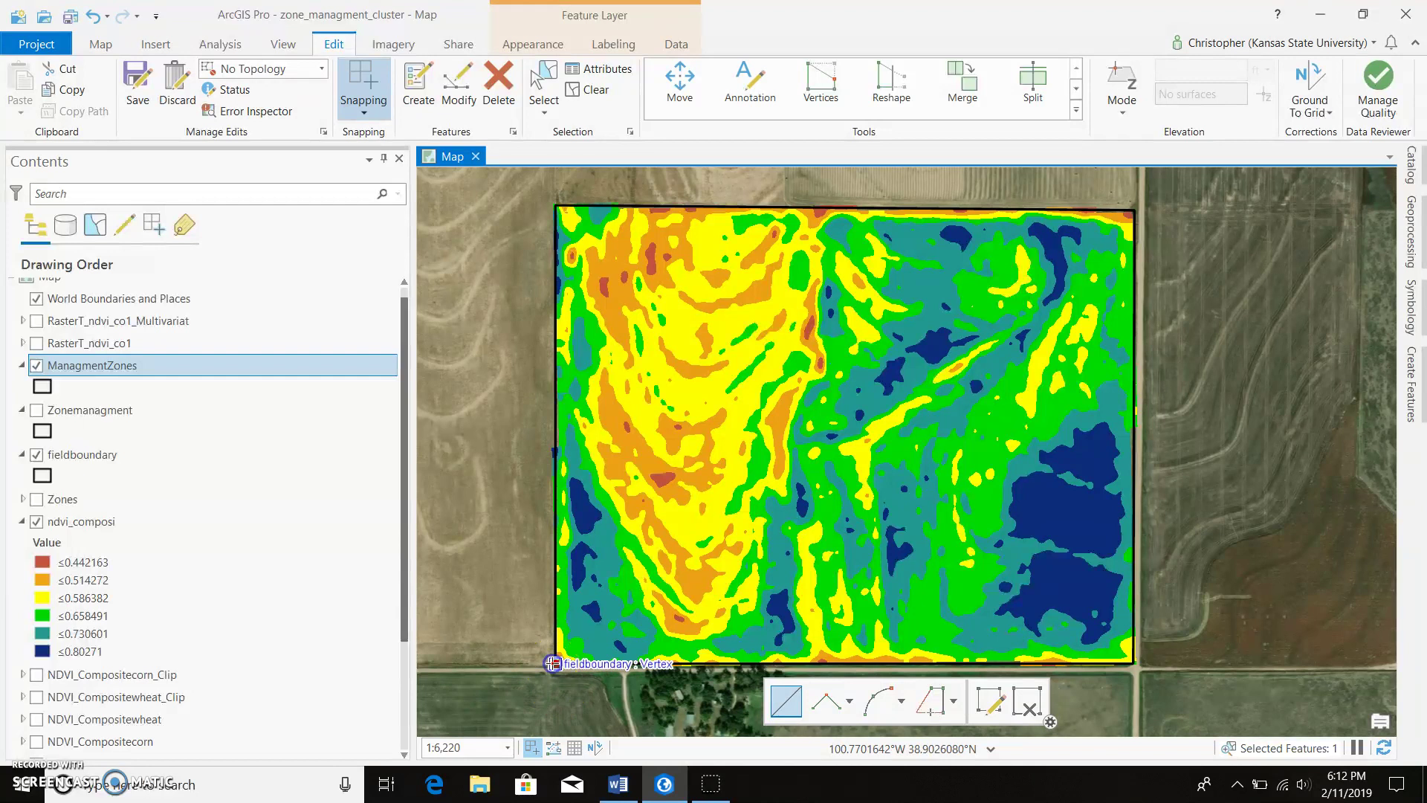
mouse_move(553, 662)
mouse_down()
mouse_move(571, 348)
mouse_move(555, 205)
mouse_up()
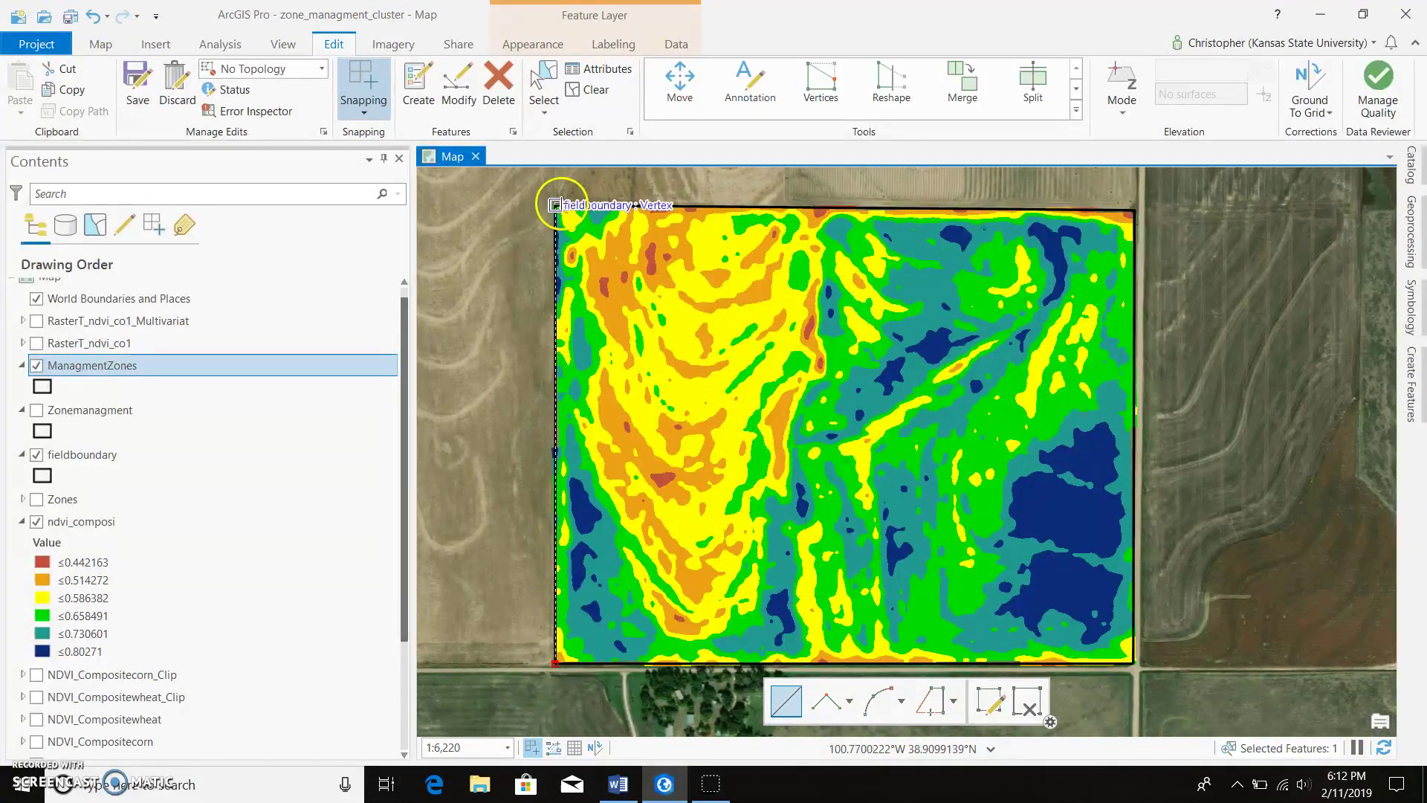
click(555, 204)
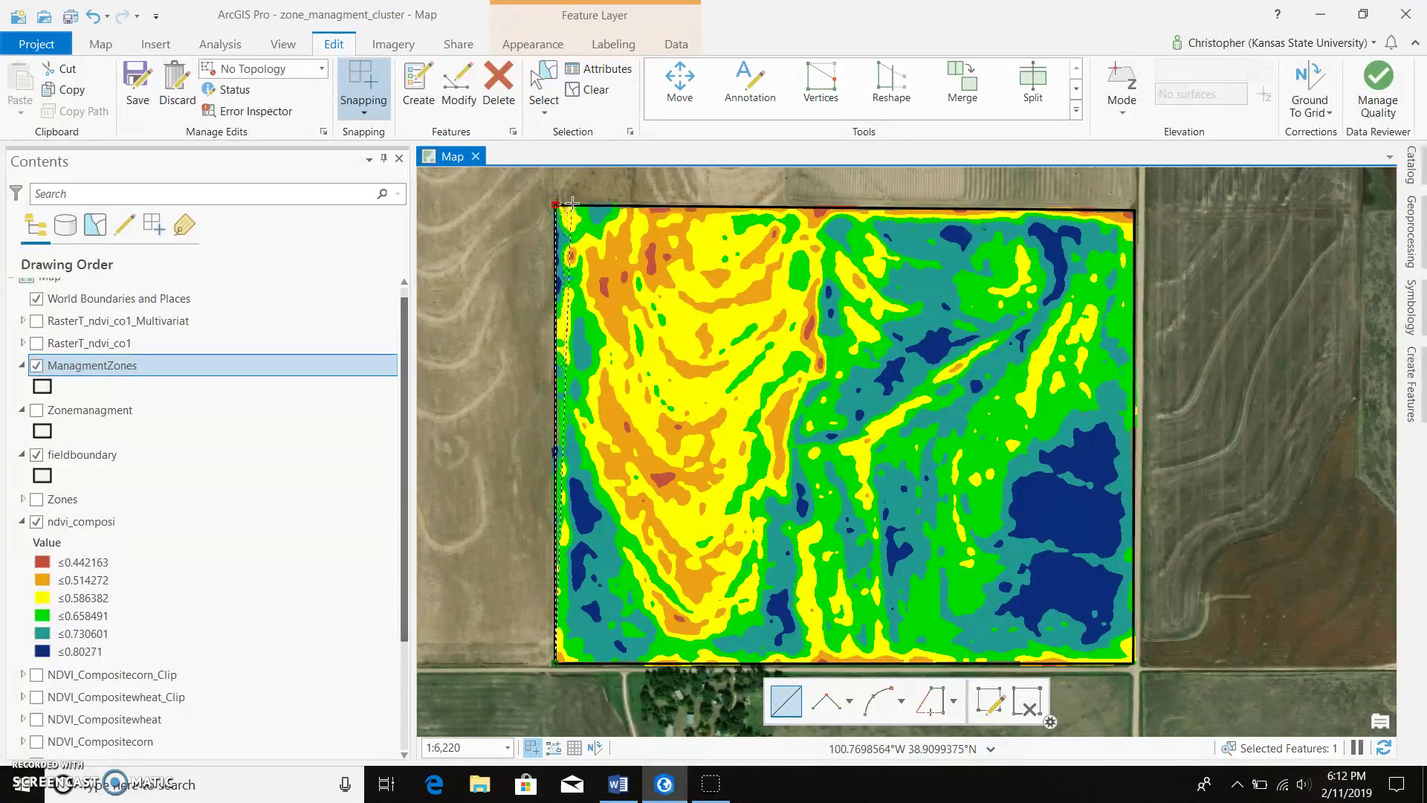
click(619, 205)
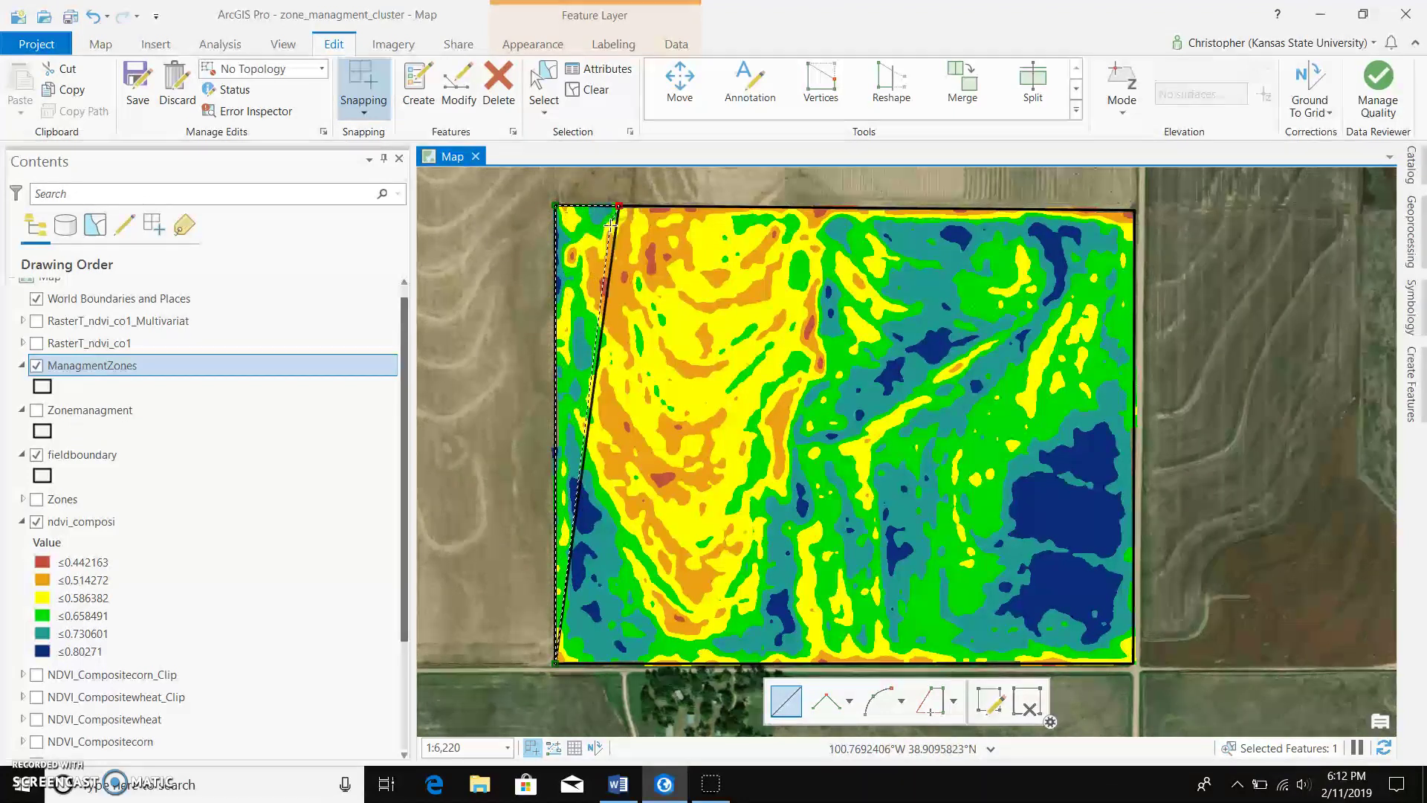
click(610, 225)
click(598, 252)
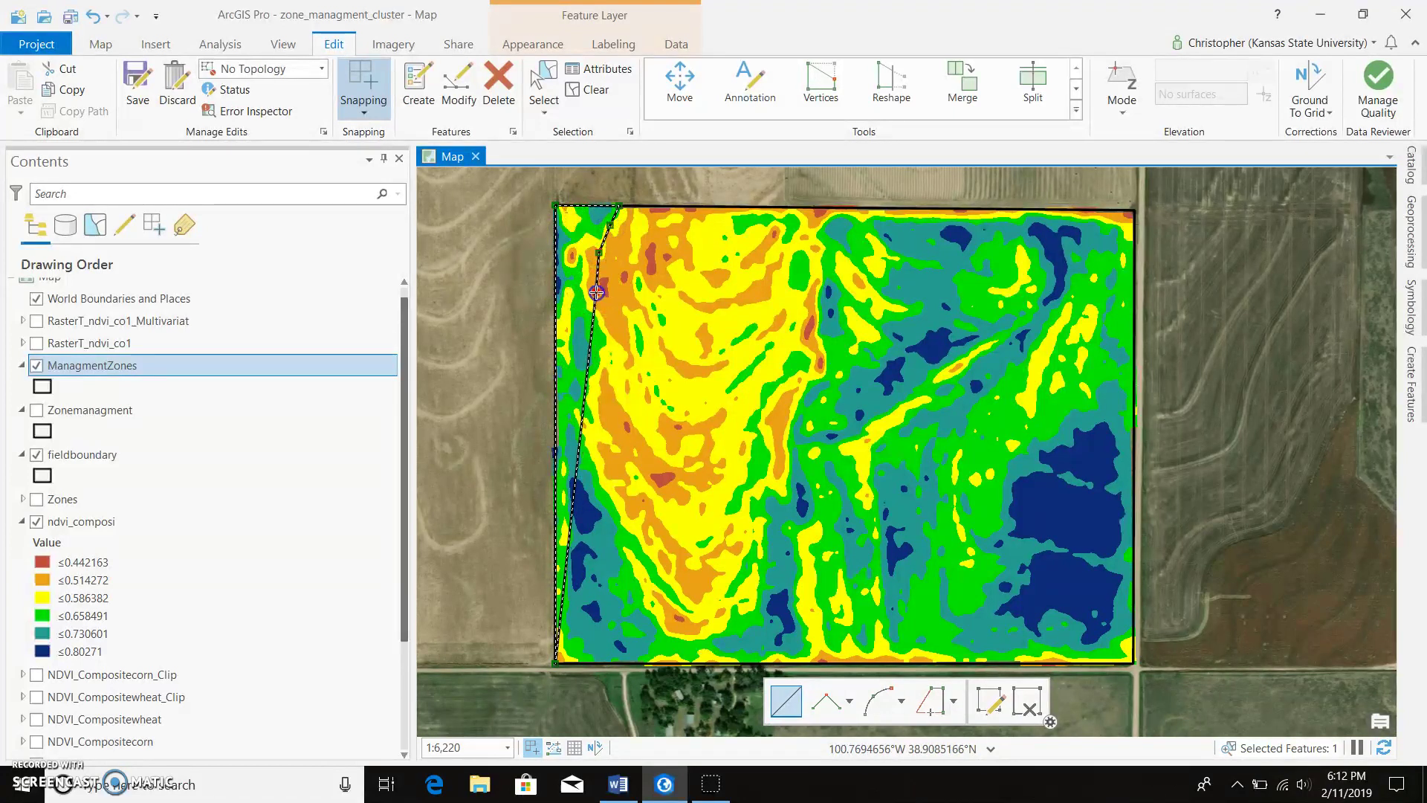
click(596, 292)
click(597, 369)
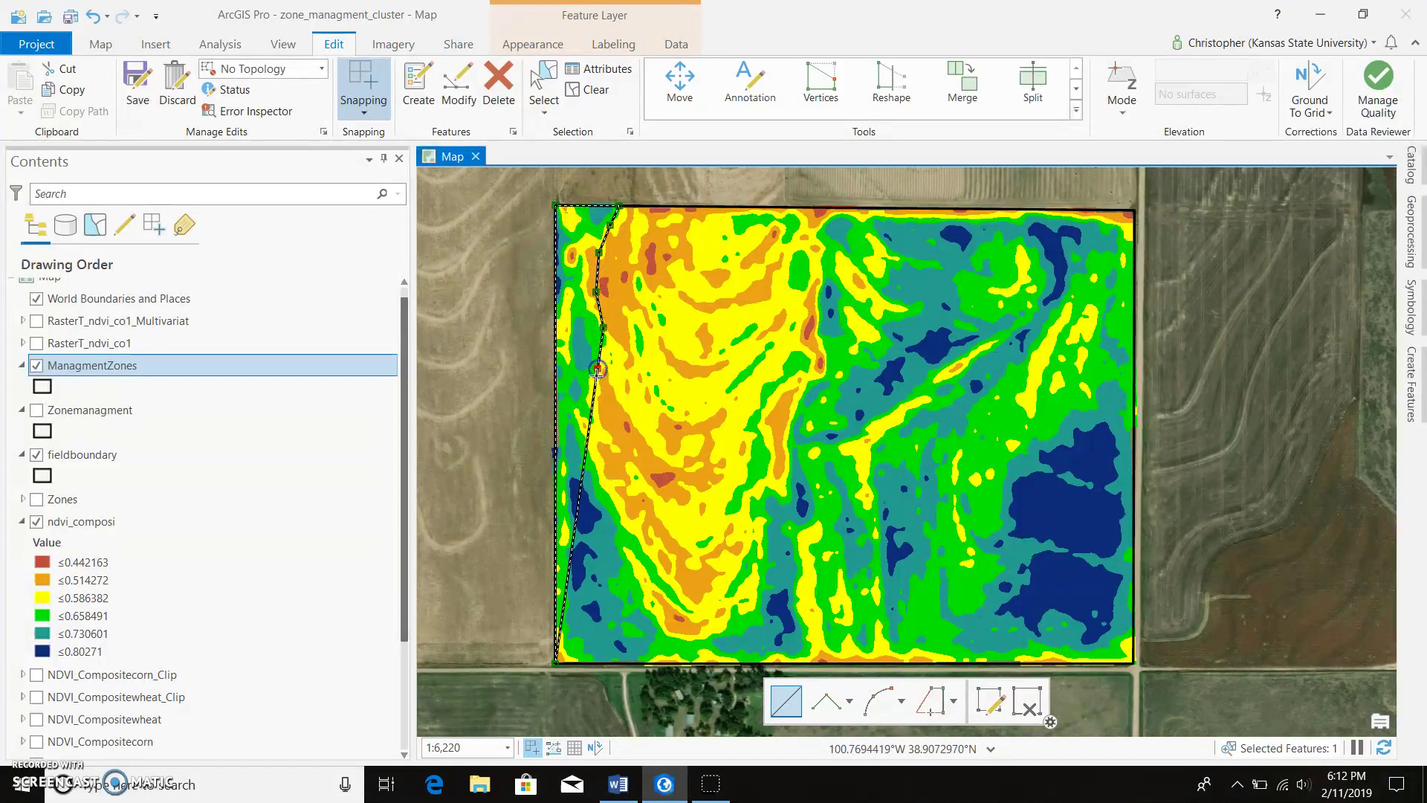
click(591, 407)
Trace the outline along the field's bottom edge back to the bottom-left corner, finish it, and save edits
click(596, 449)
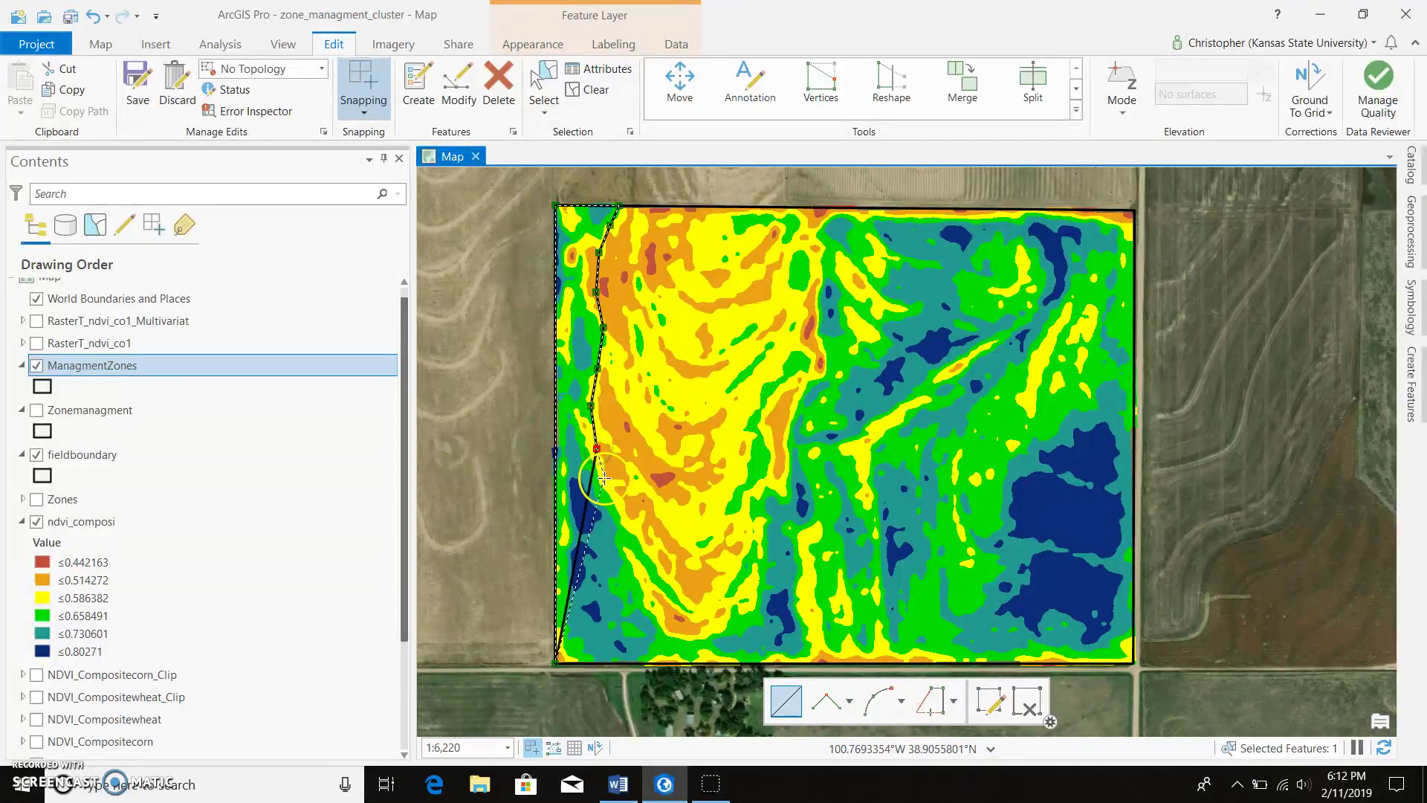
click(606, 479)
click(622, 531)
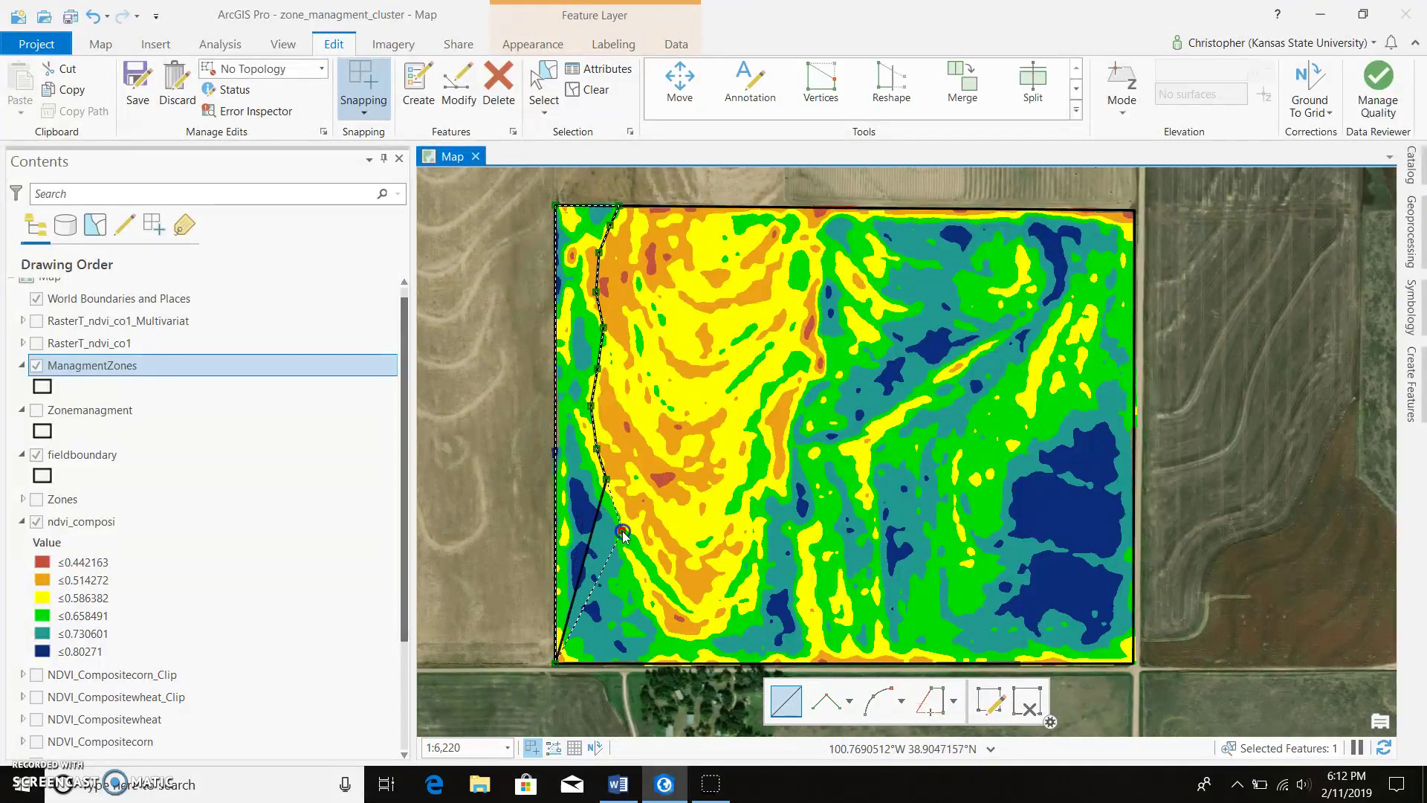
click(645, 581)
click(658, 616)
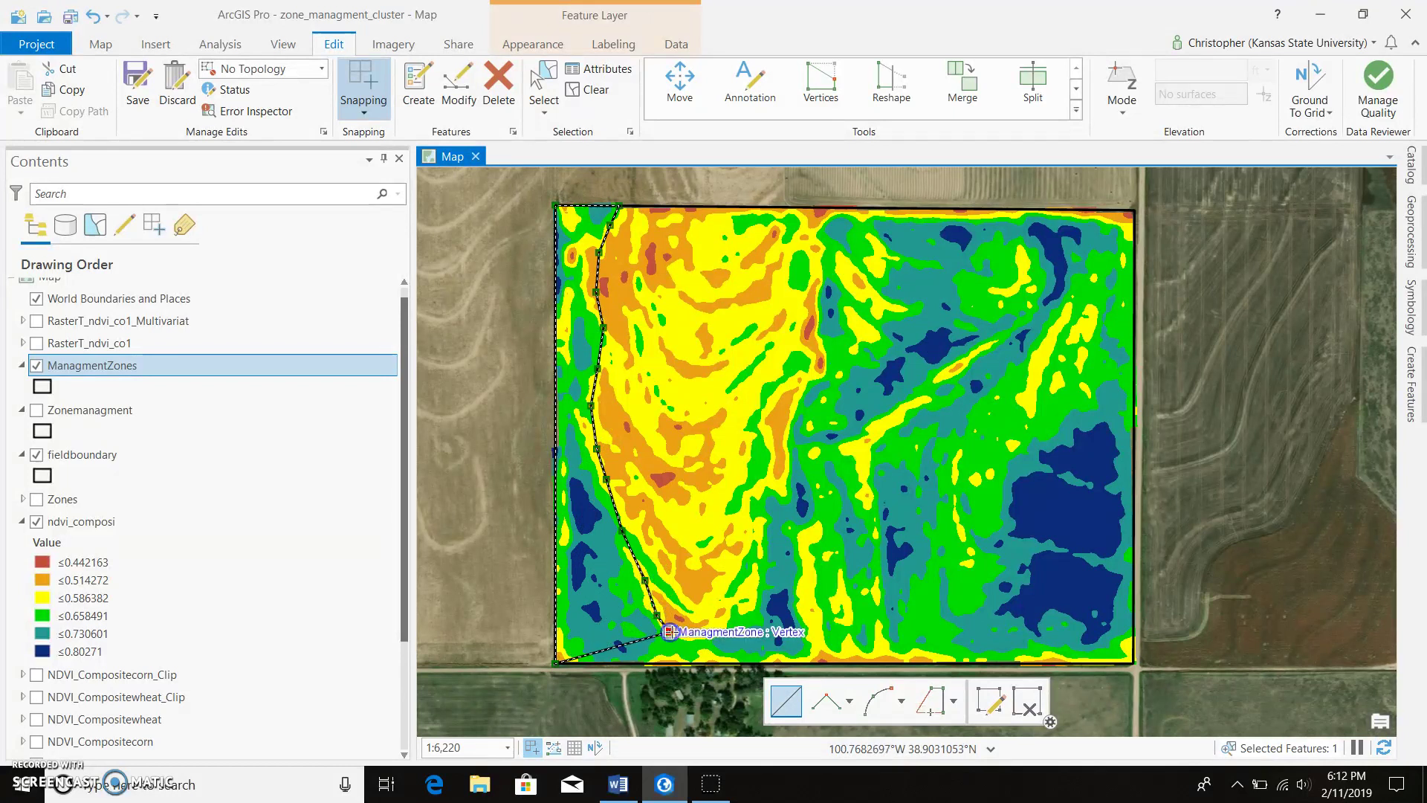
click(670, 632)
click(688, 638)
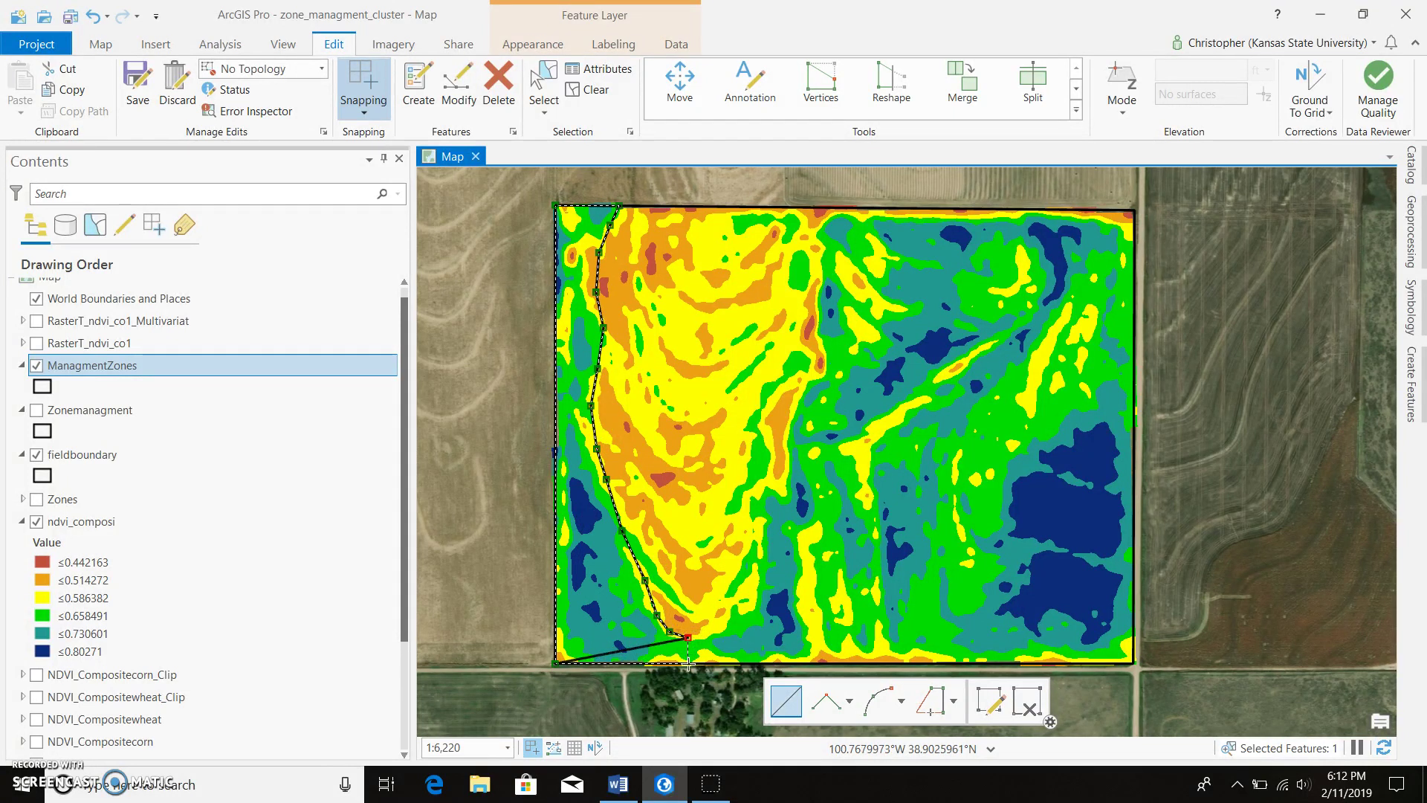
click(689, 664)
click(555, 663)
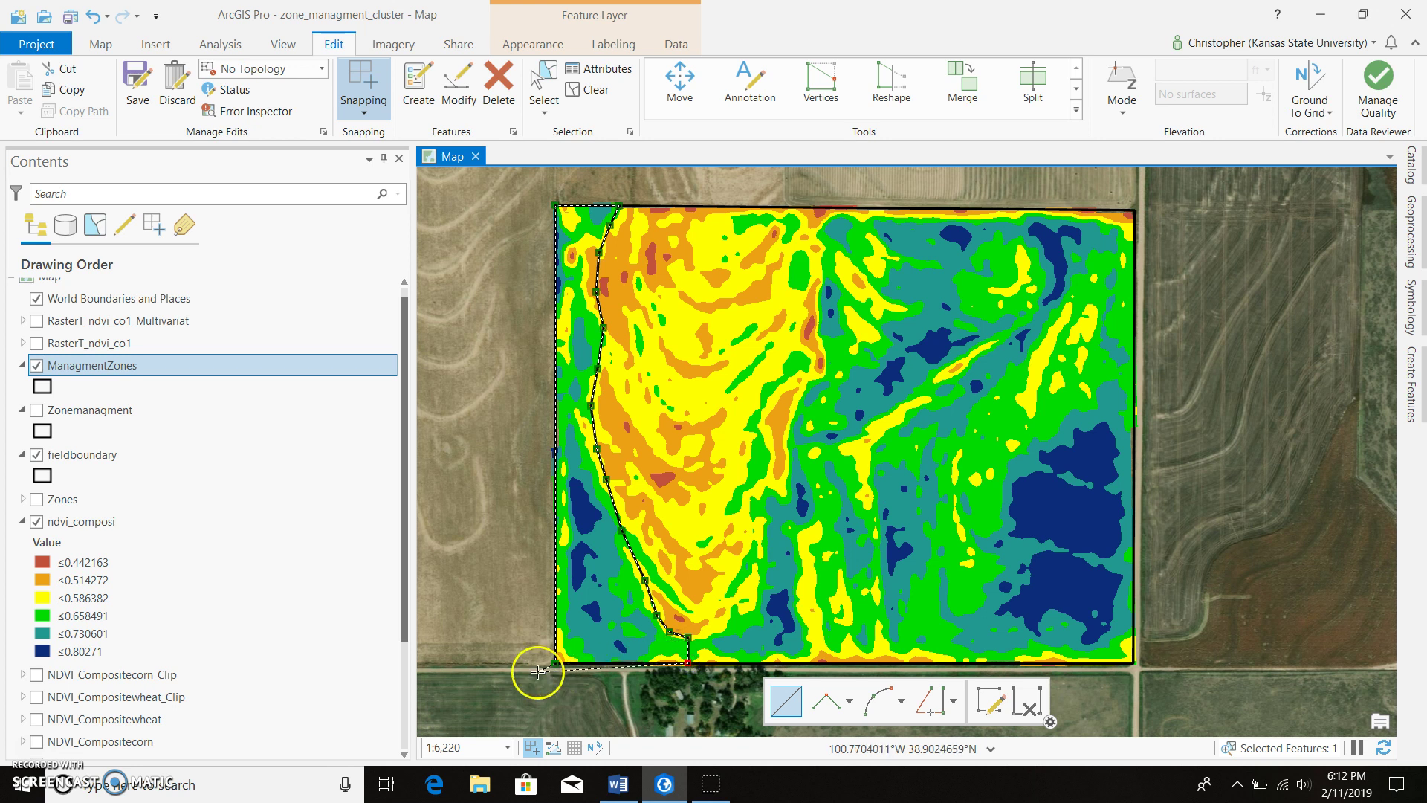
click(555, 663)
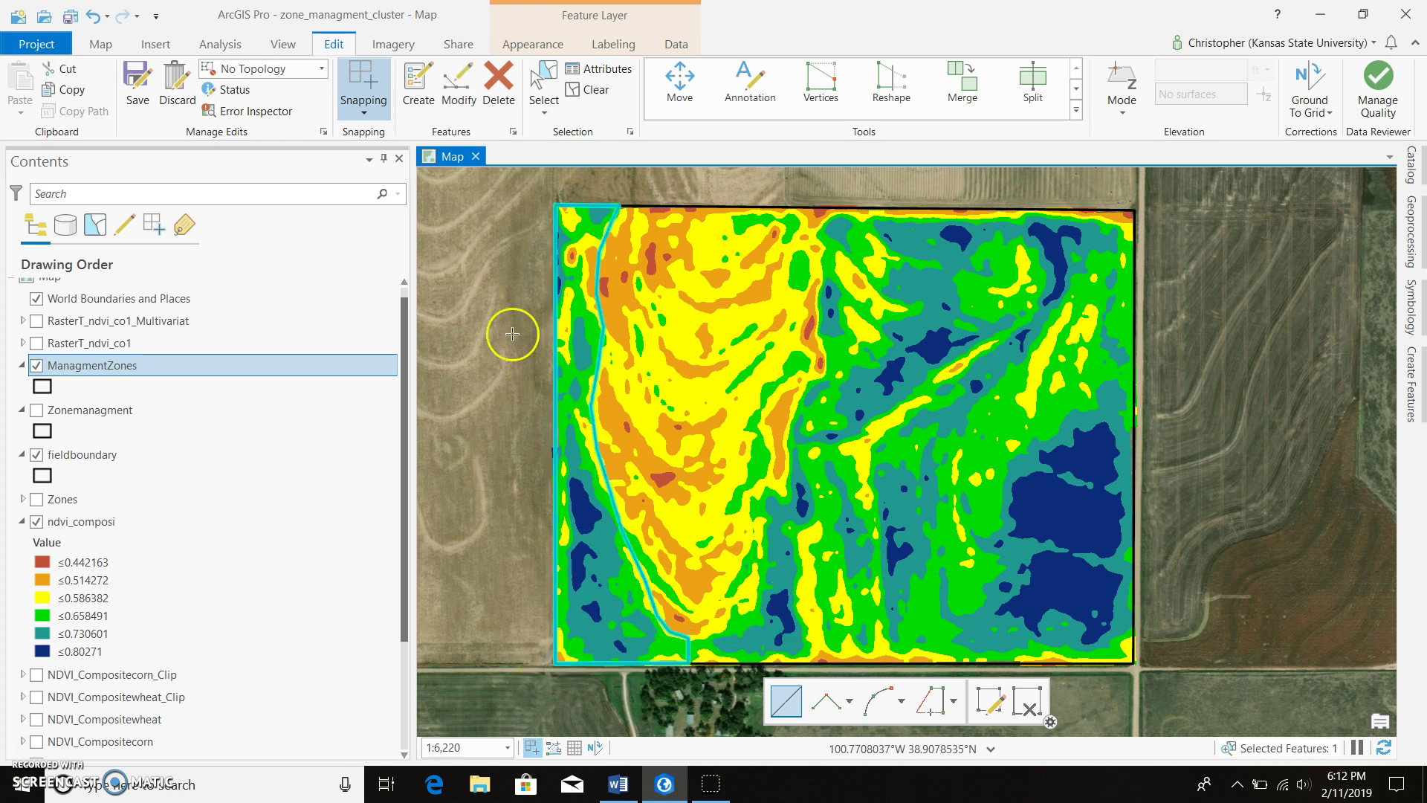
click(139, 74)
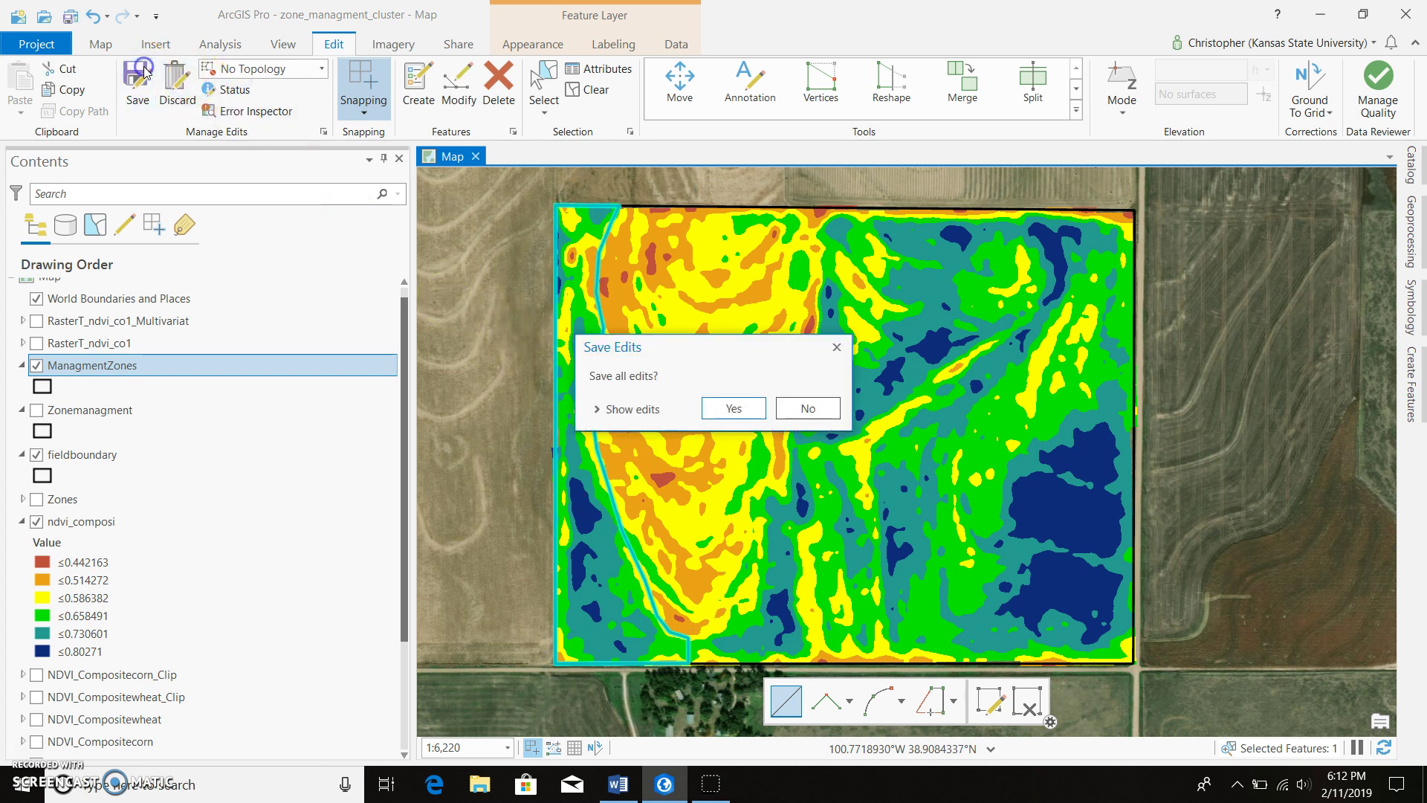
click(721, 409)
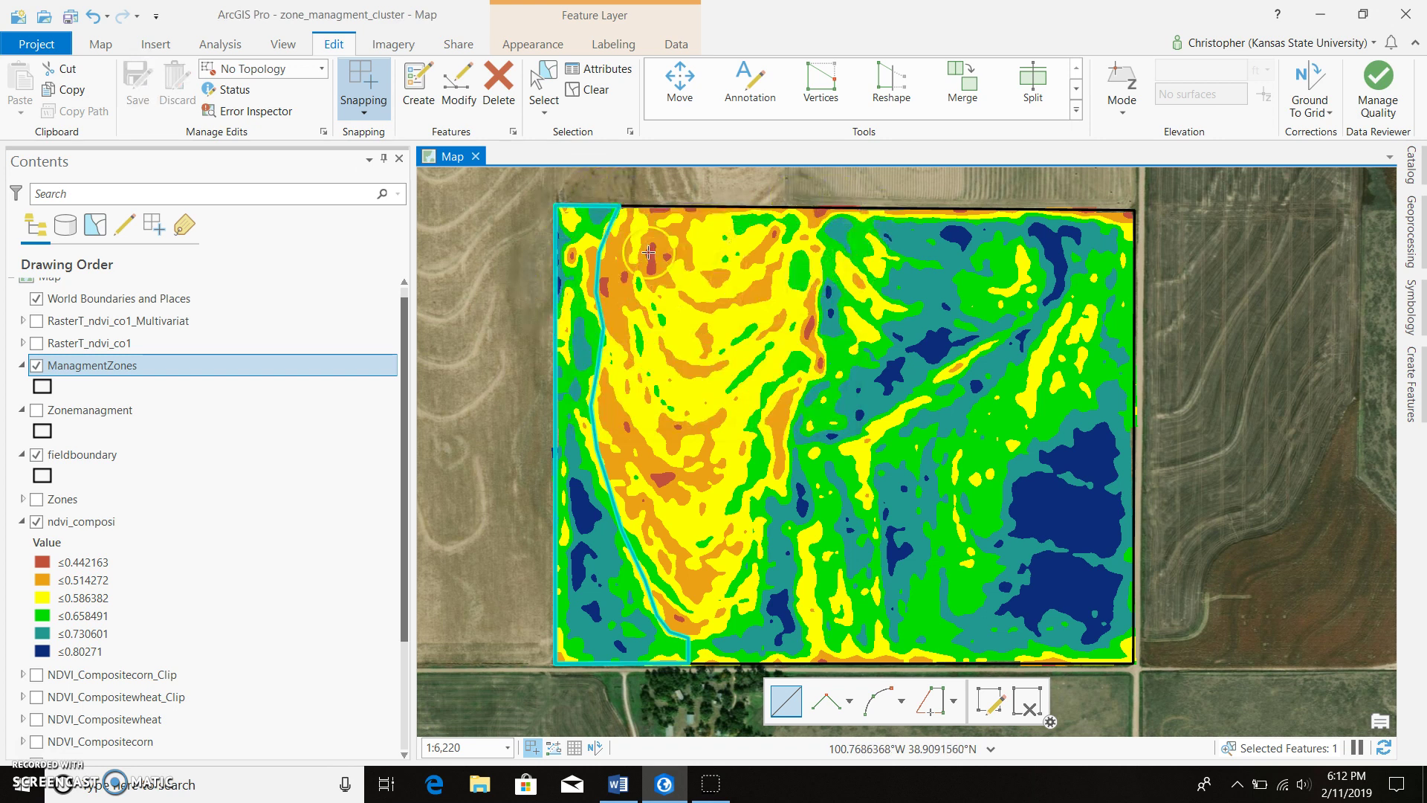
Outline the new zone's east boundary from the field's top edge down to its southern tip
click(619, 207)
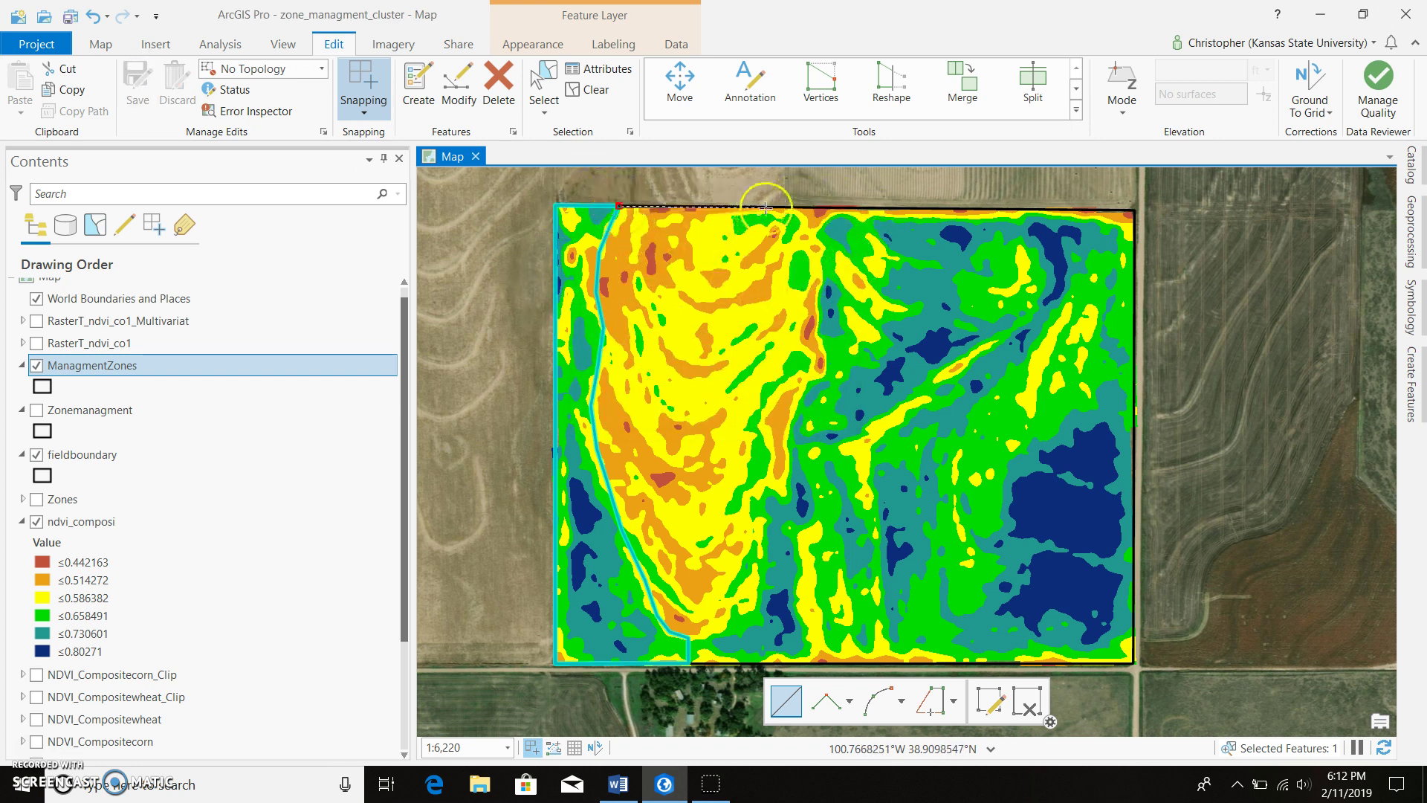
click(811, 206)
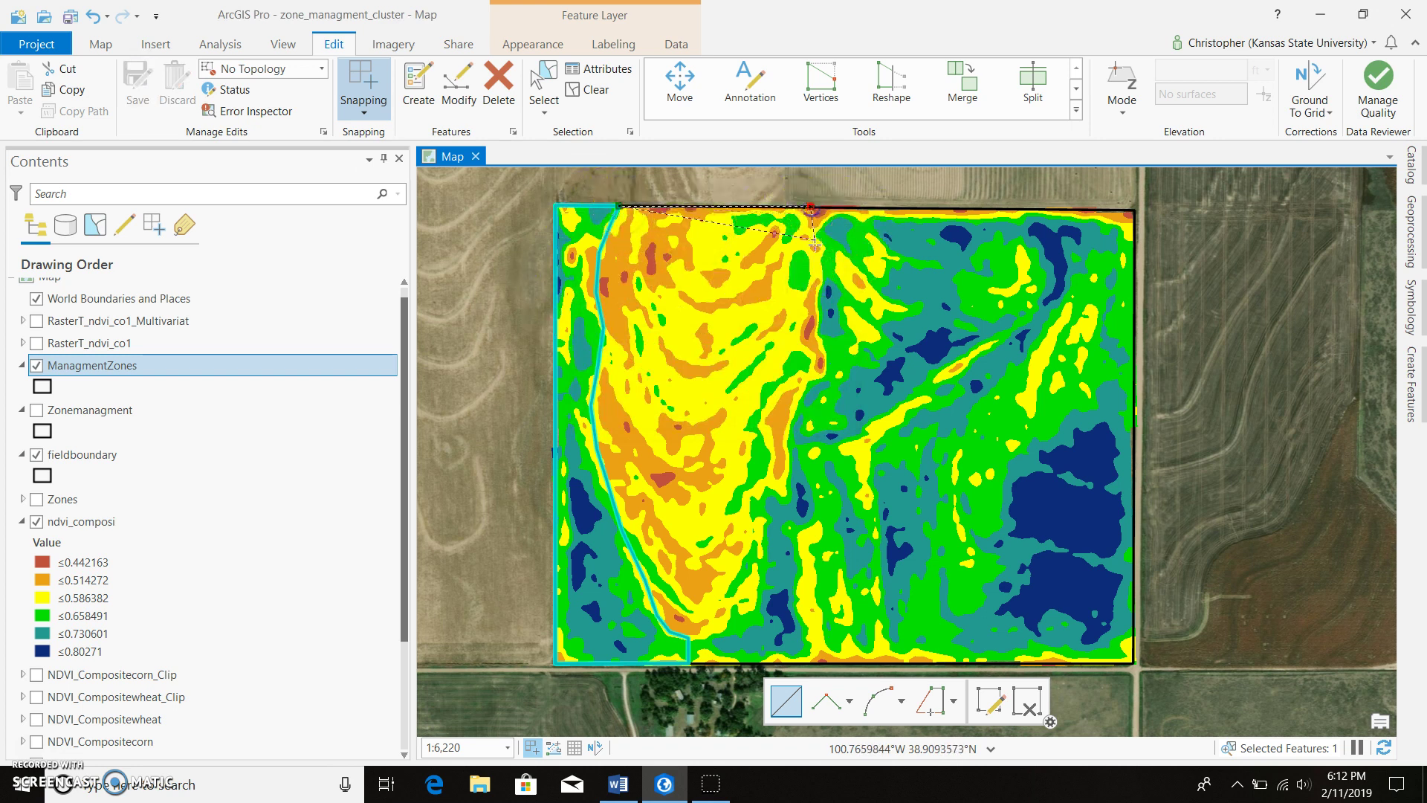
click(815, 253)
click(809, 289)
click(803, 335)
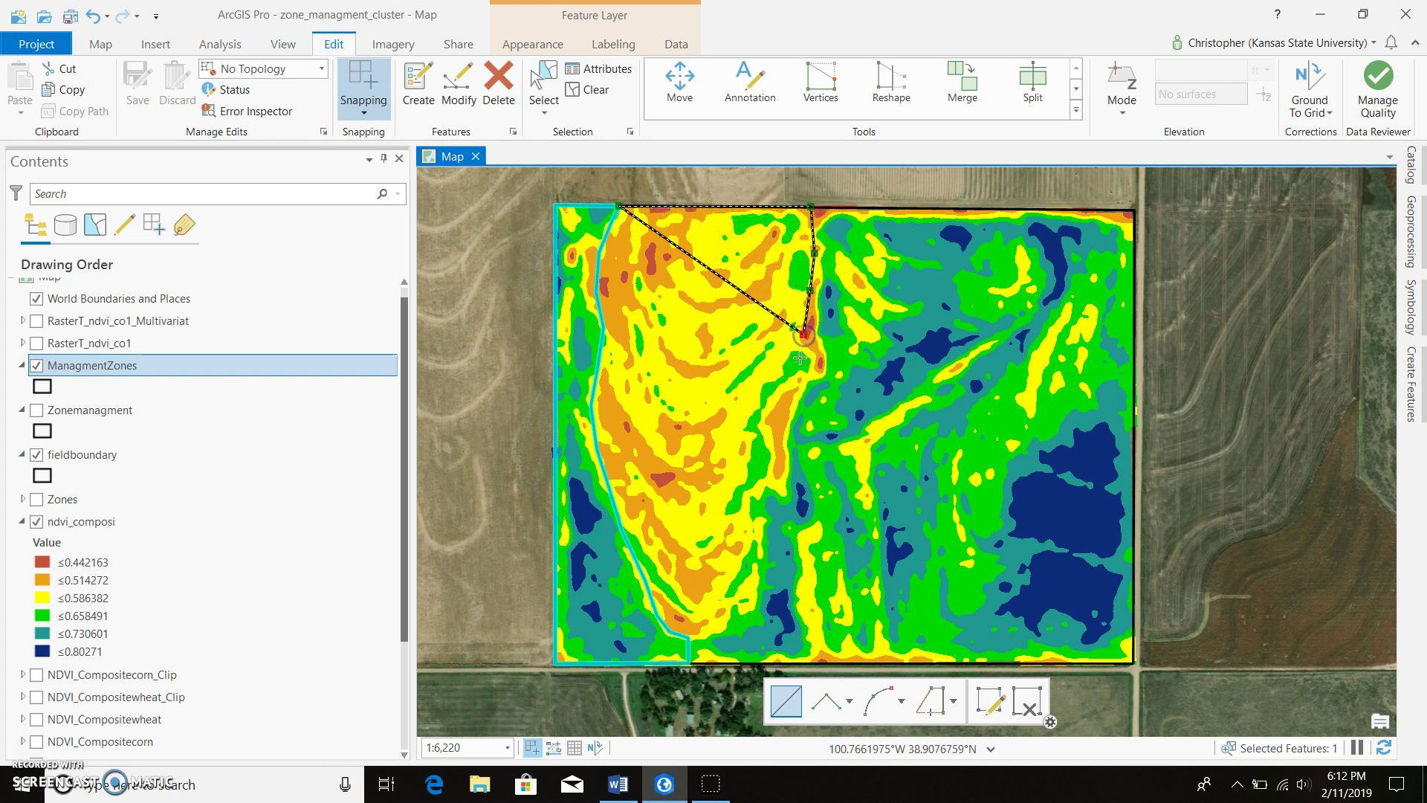
click(798, 364)
click(793, 408)
click(784, 448)
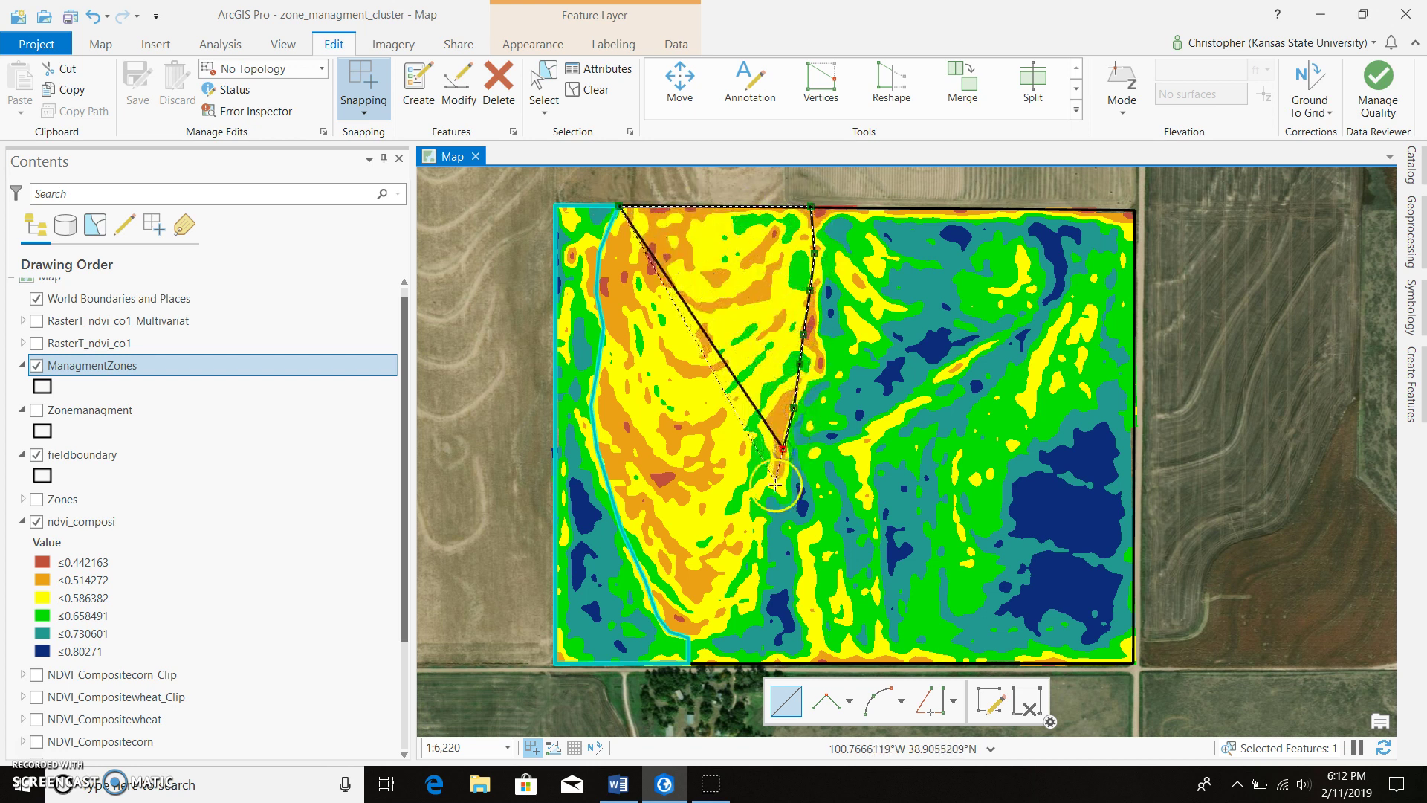
click(776, 482)
click(767, 513)
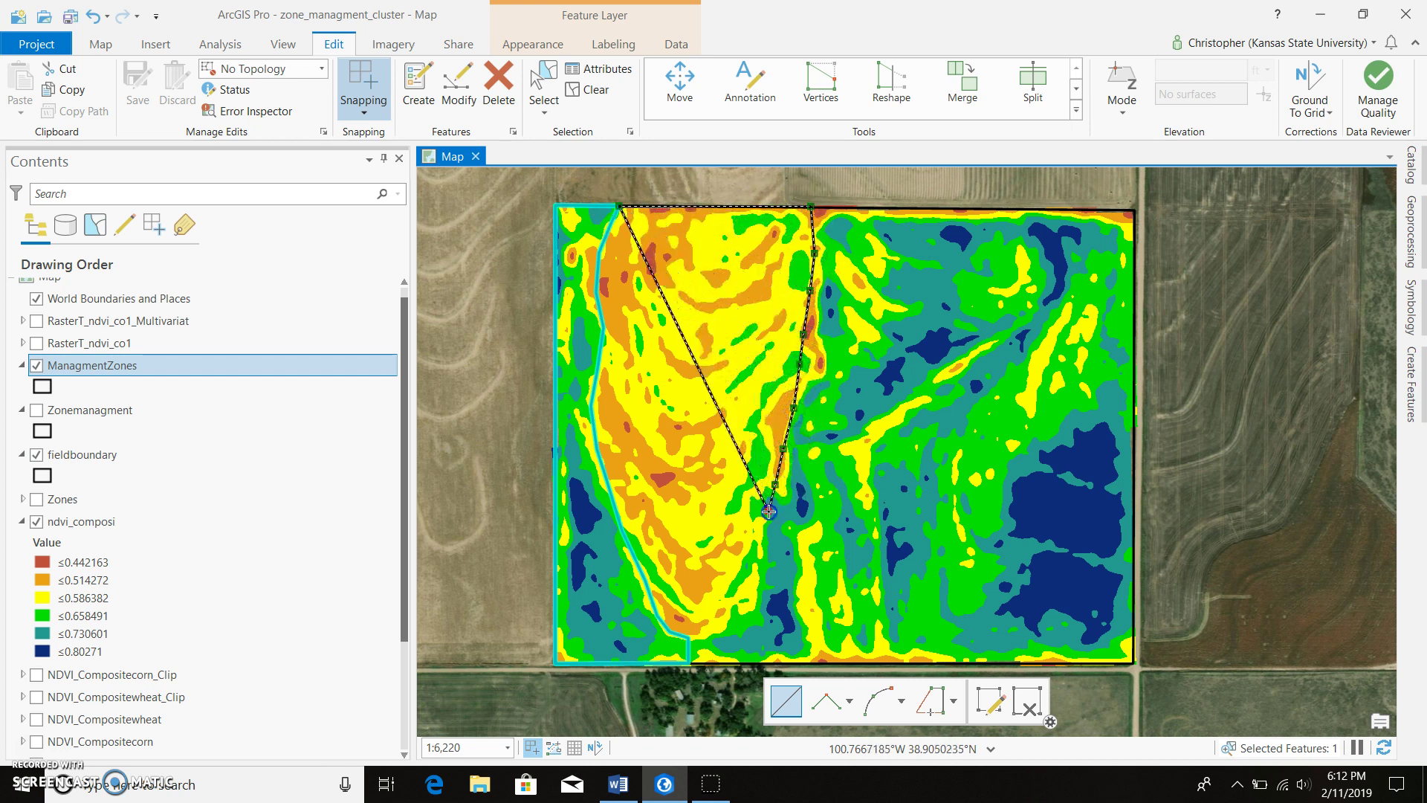
click(756, 585)
click(745, 618)
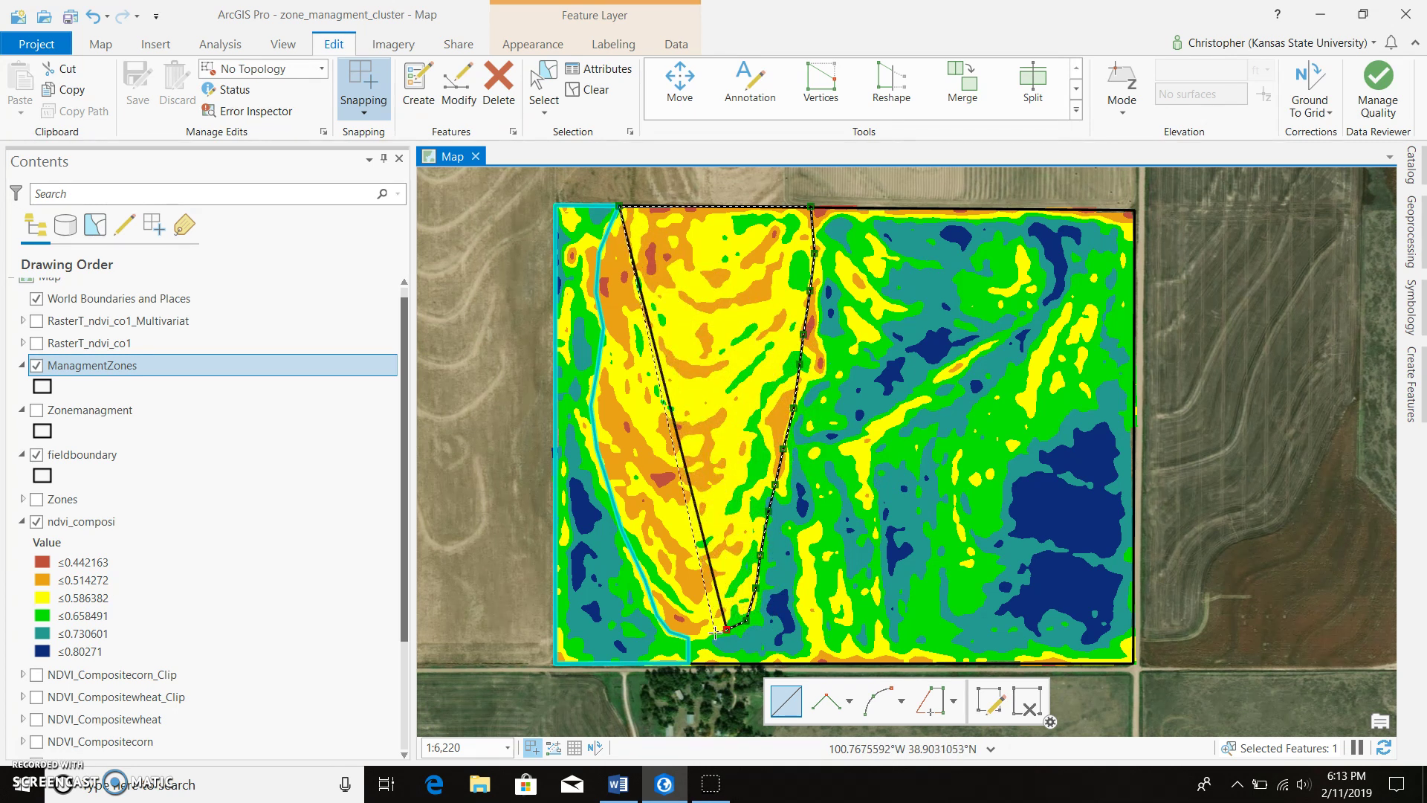
click(707, 633)
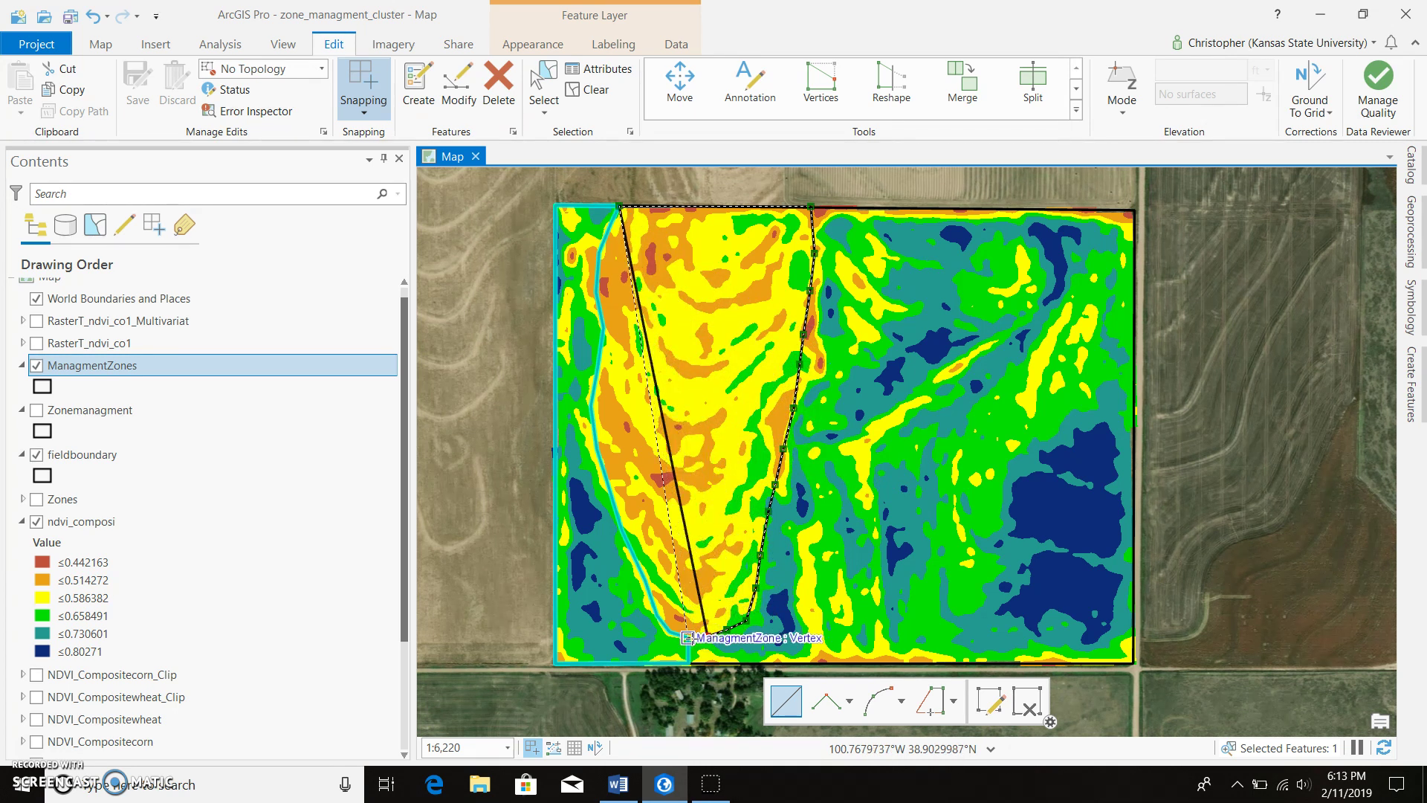
click(686, 636)
Trace the outline back up the west side, snapping to the first zone's vertices
scroll(671, 633, up, 1)
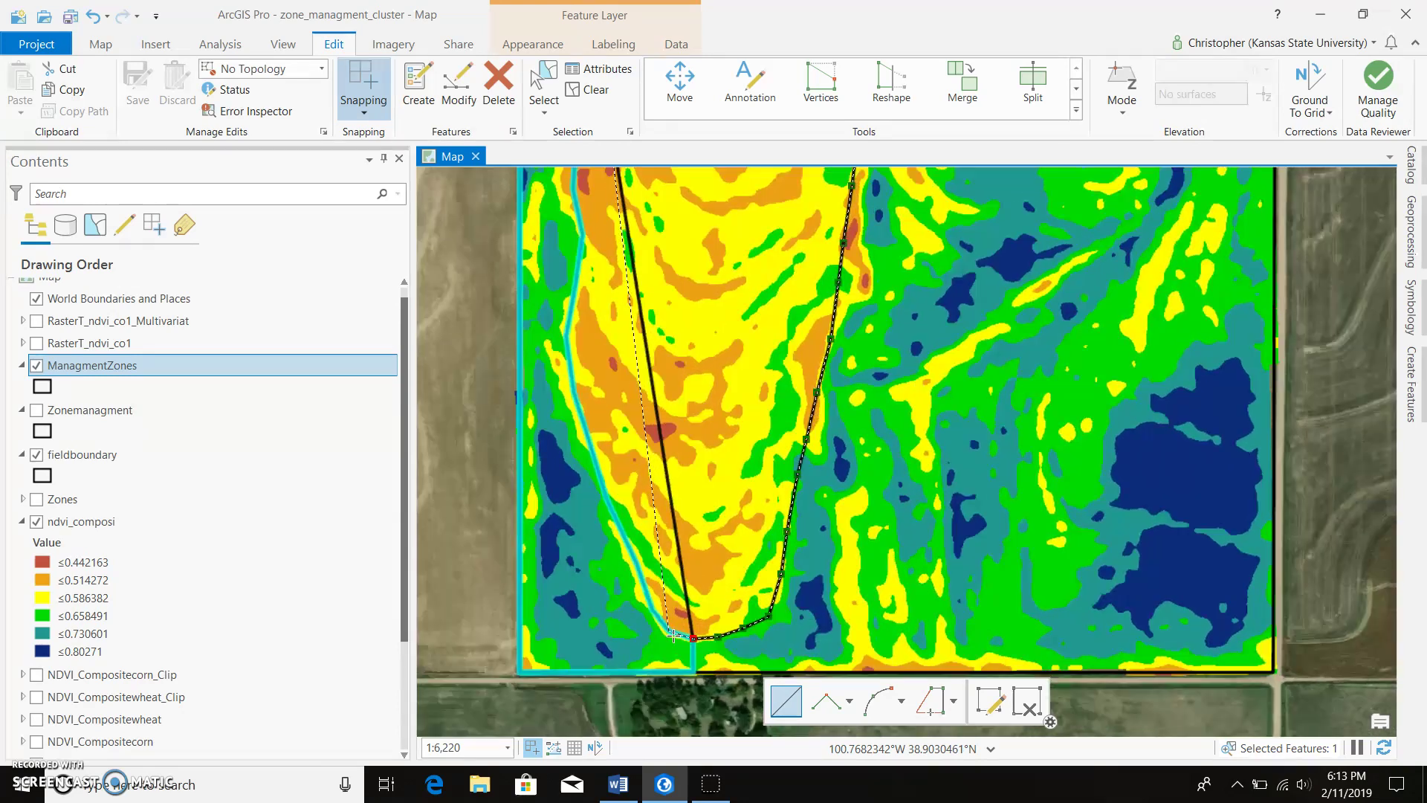
click(651, 606)
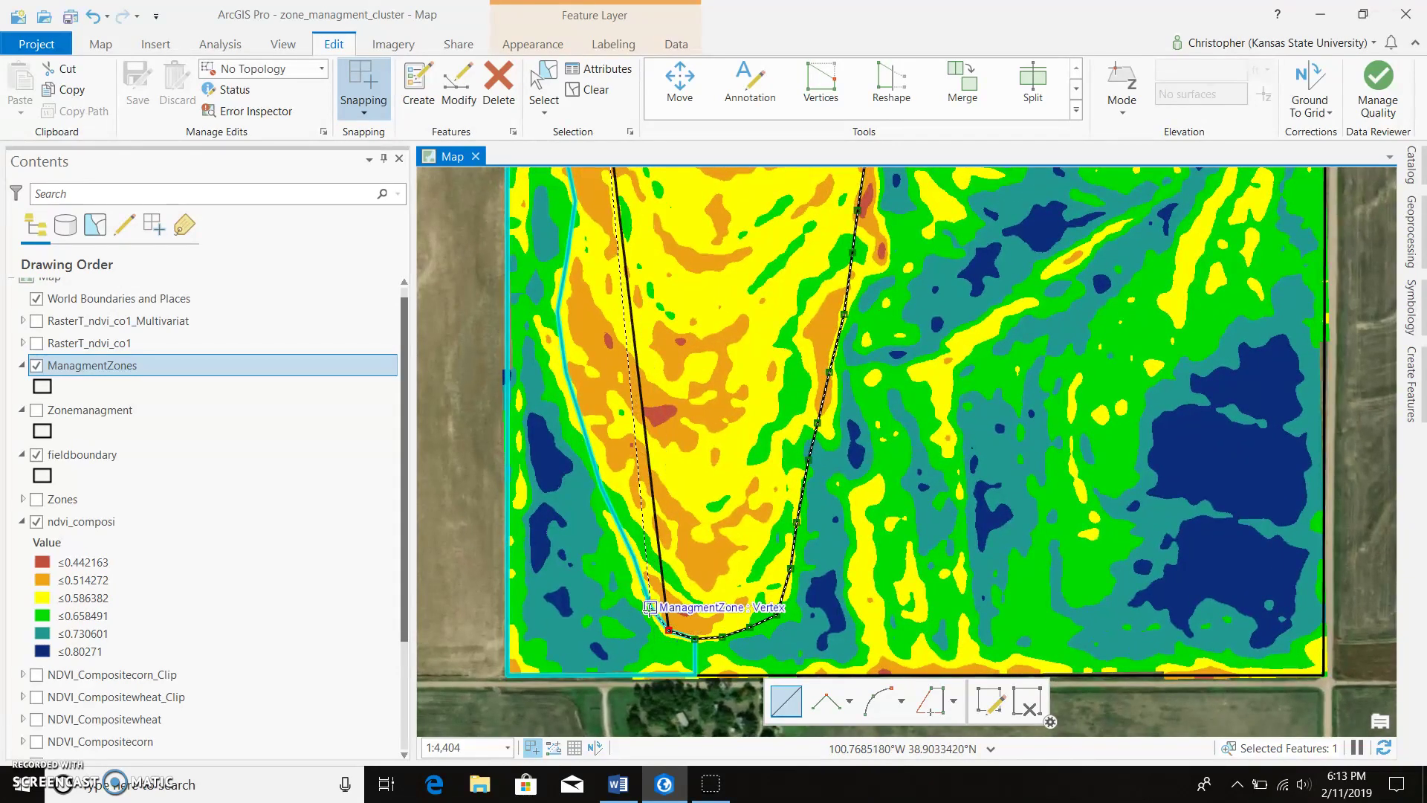
click(636, 557)
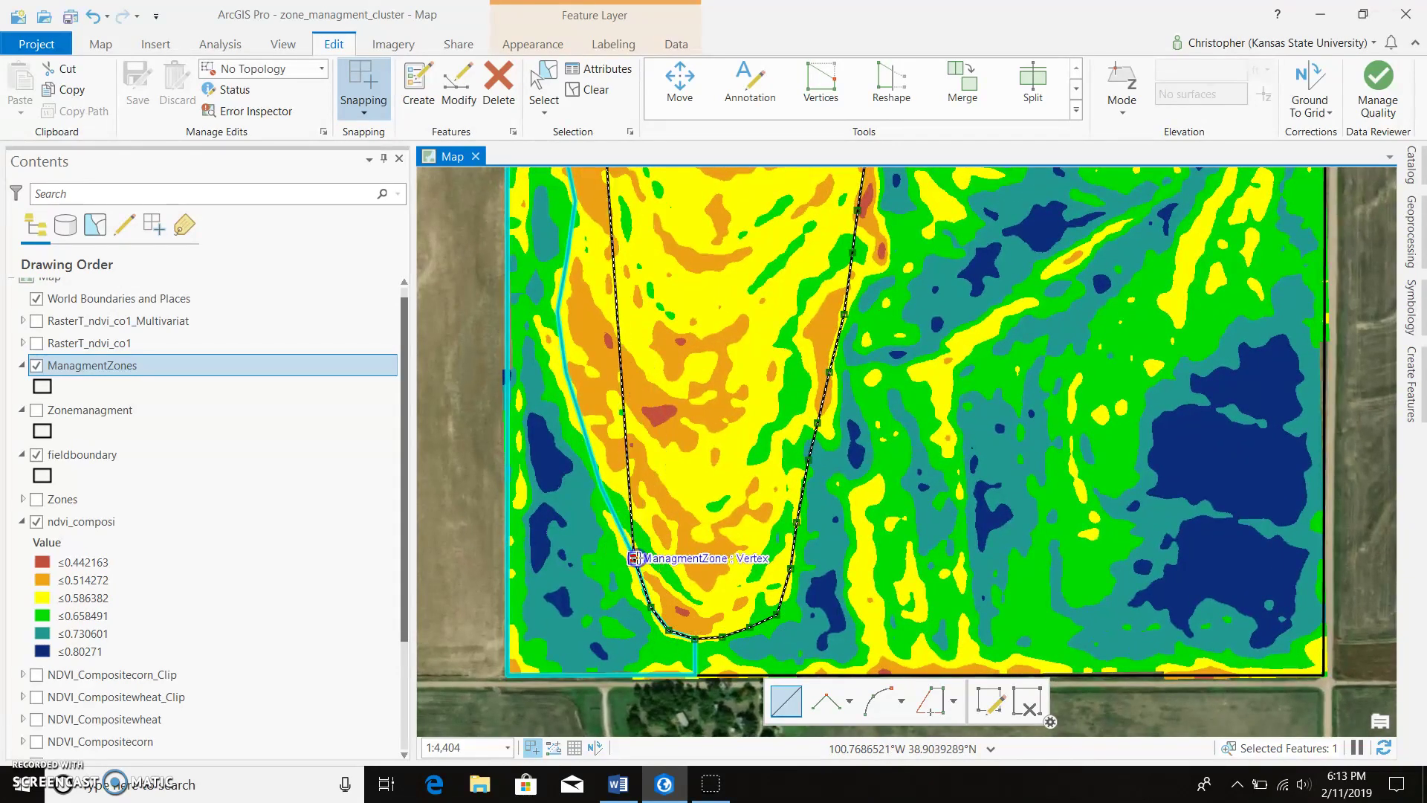
click(601, 487)
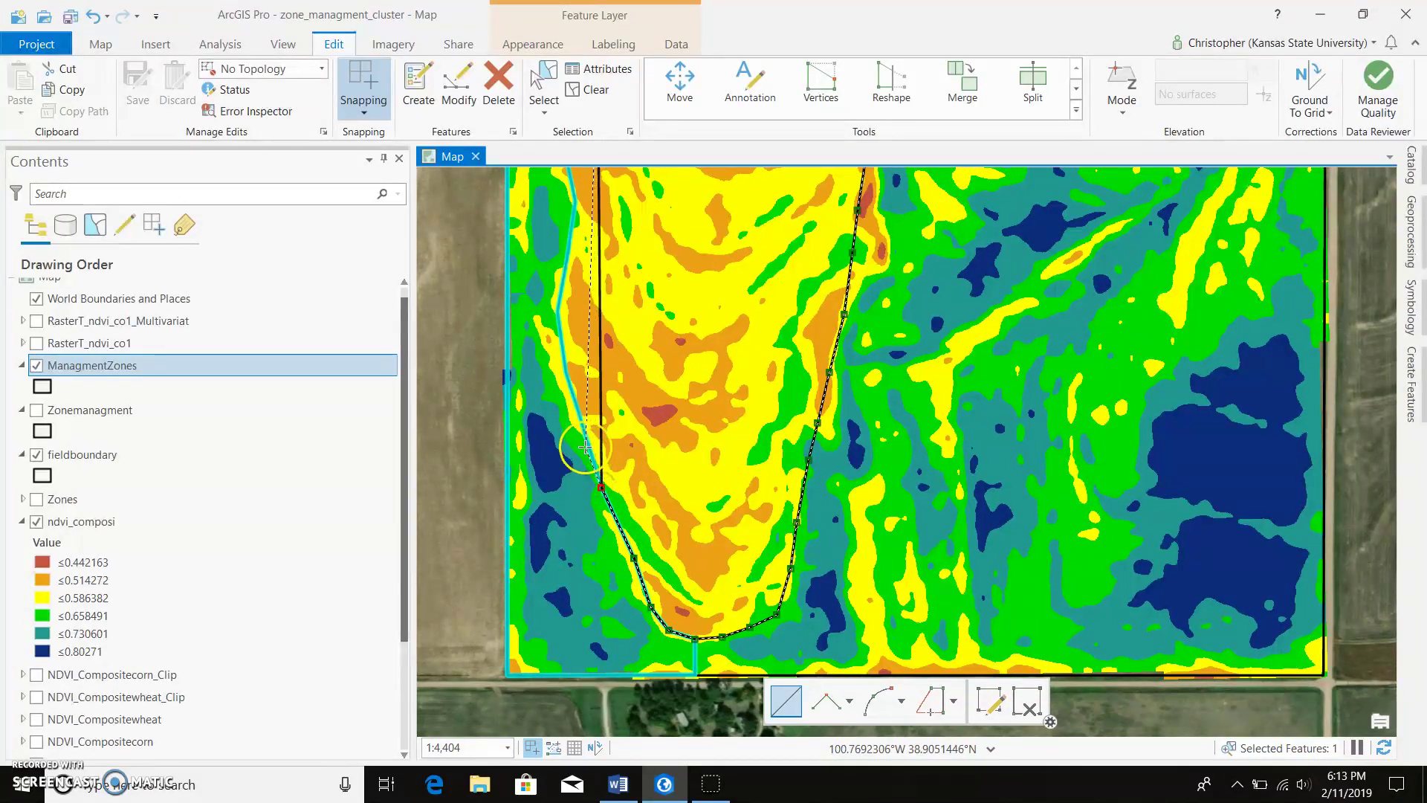
click(579, 415)
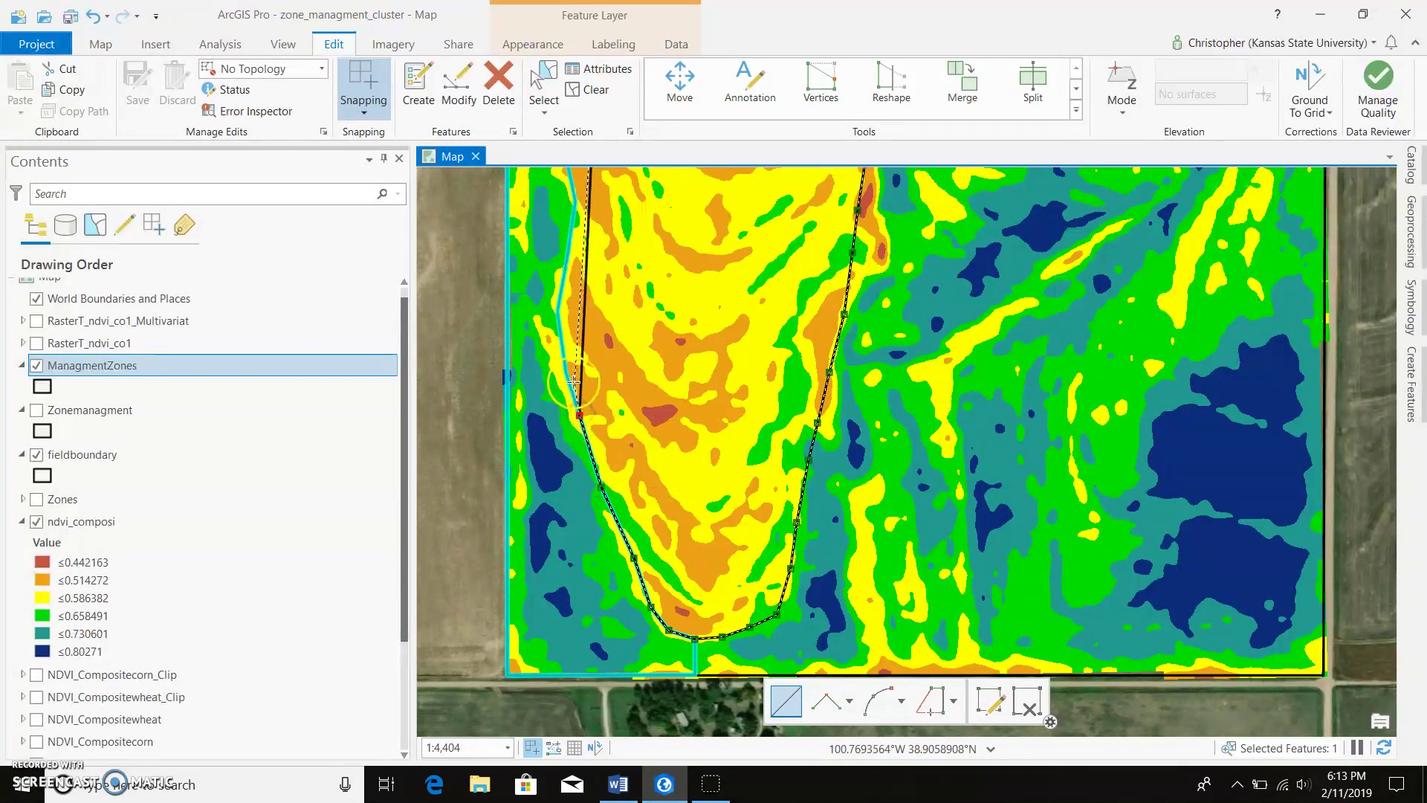
click(566, 370)
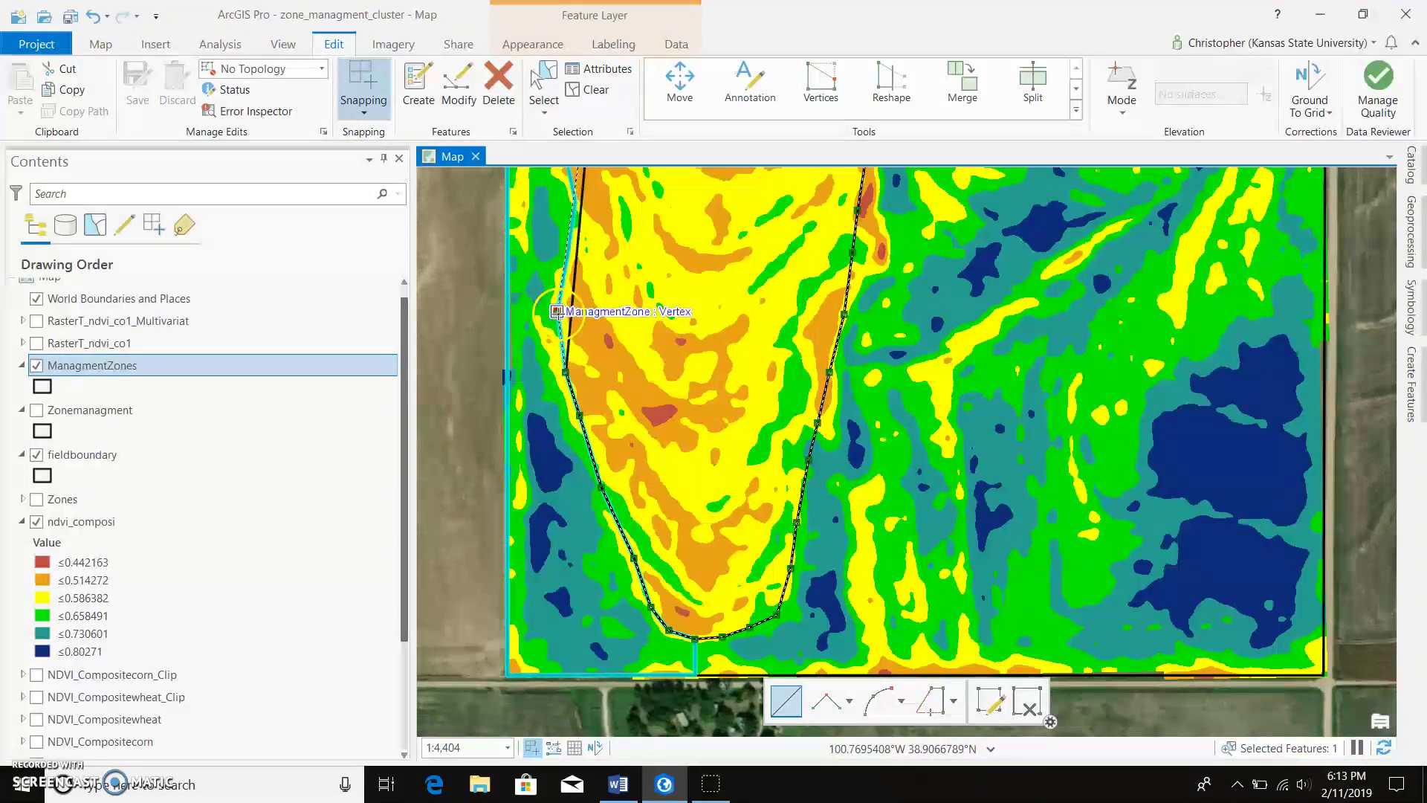
scroll(571, 442, down, 3)
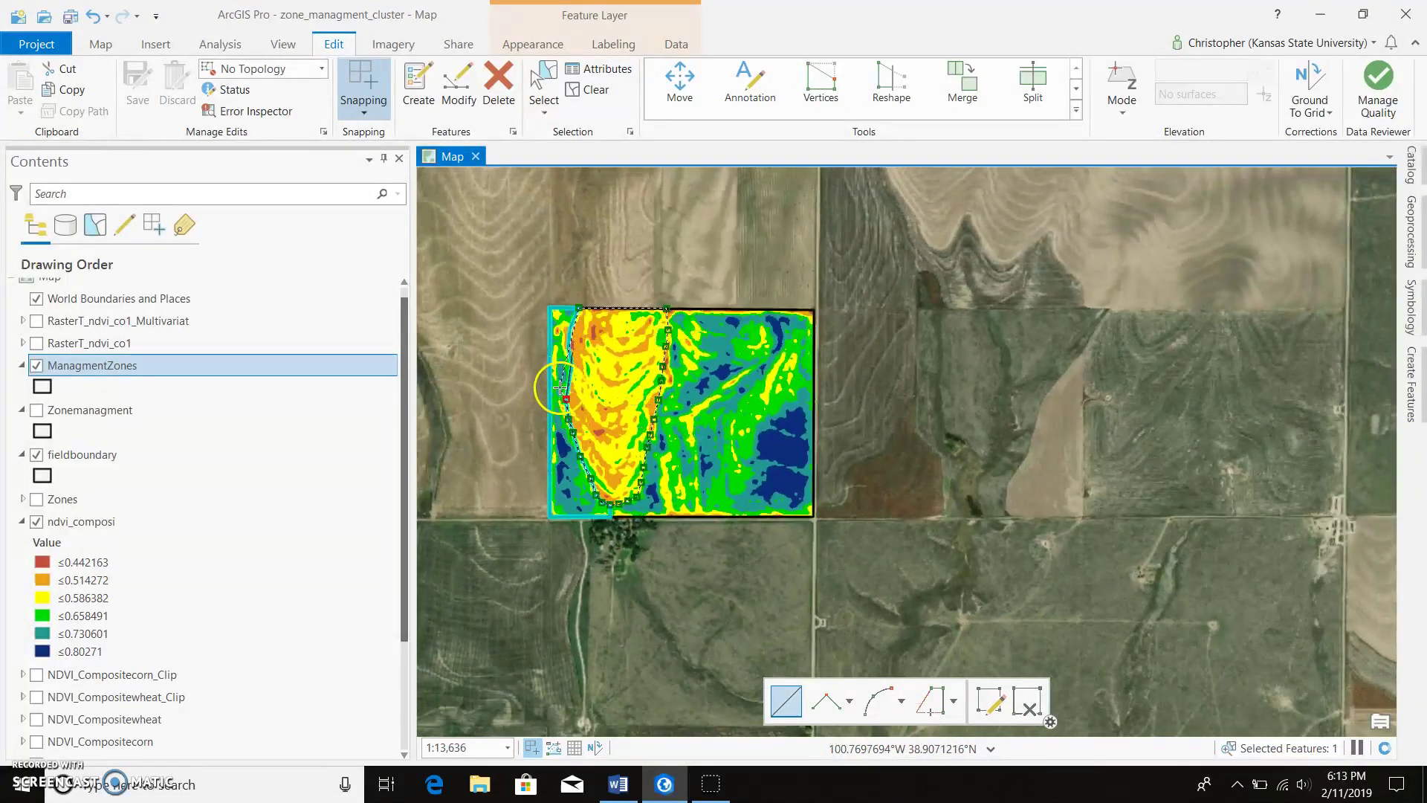
scroll(573, 349, up, 1)
scroll(573, 350, up, 3)
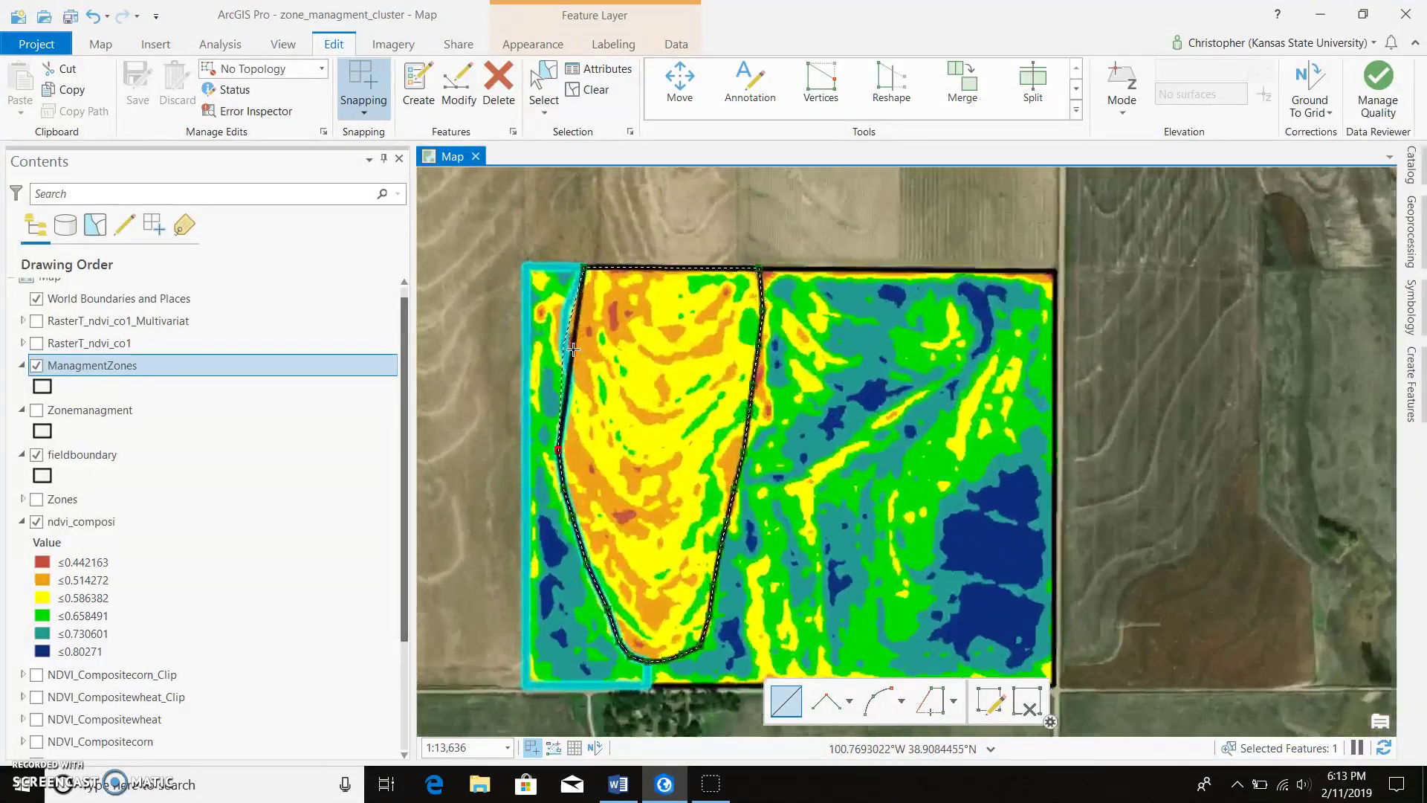
Snap the remaining points up the zone edge to the top and finish the polygon
click(563, 422)
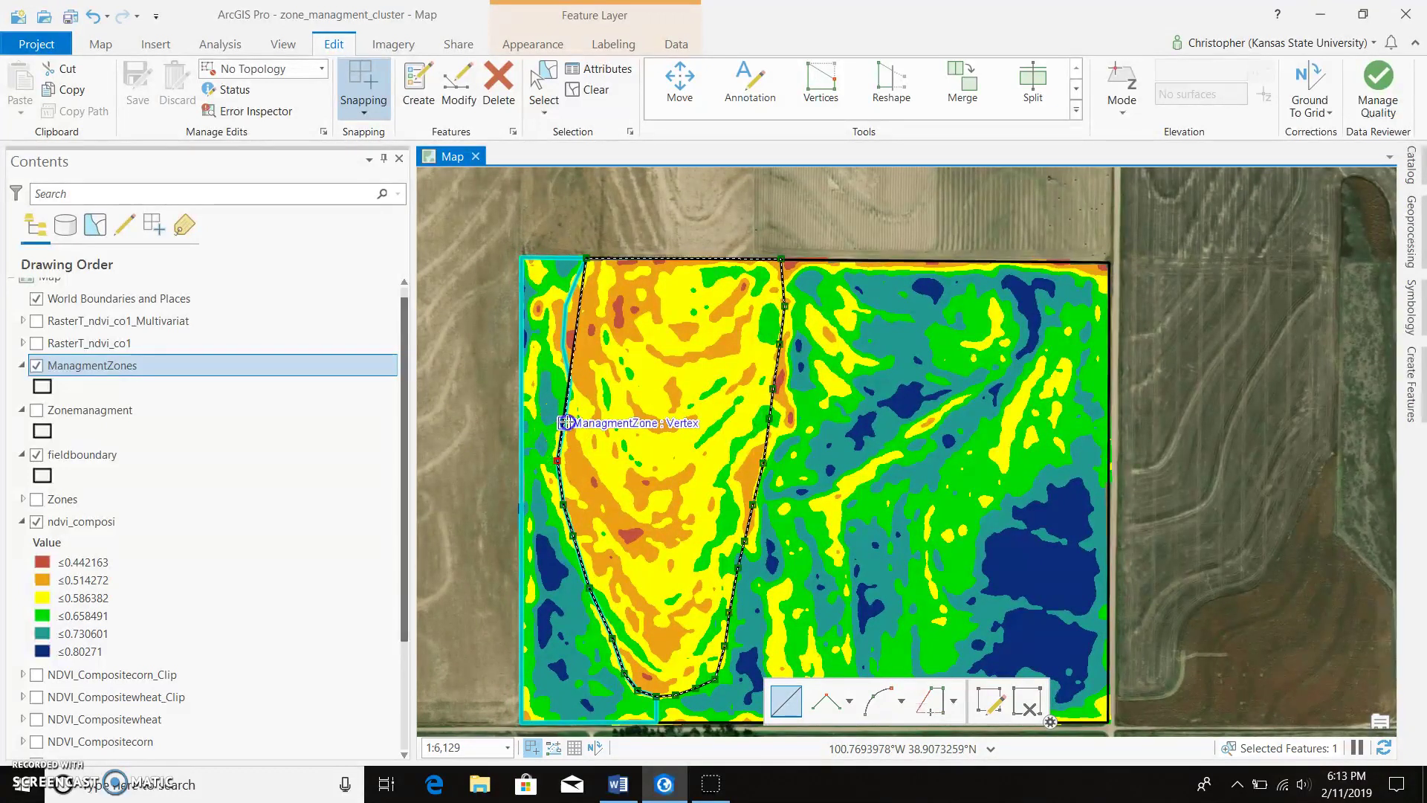
click(569, 380)
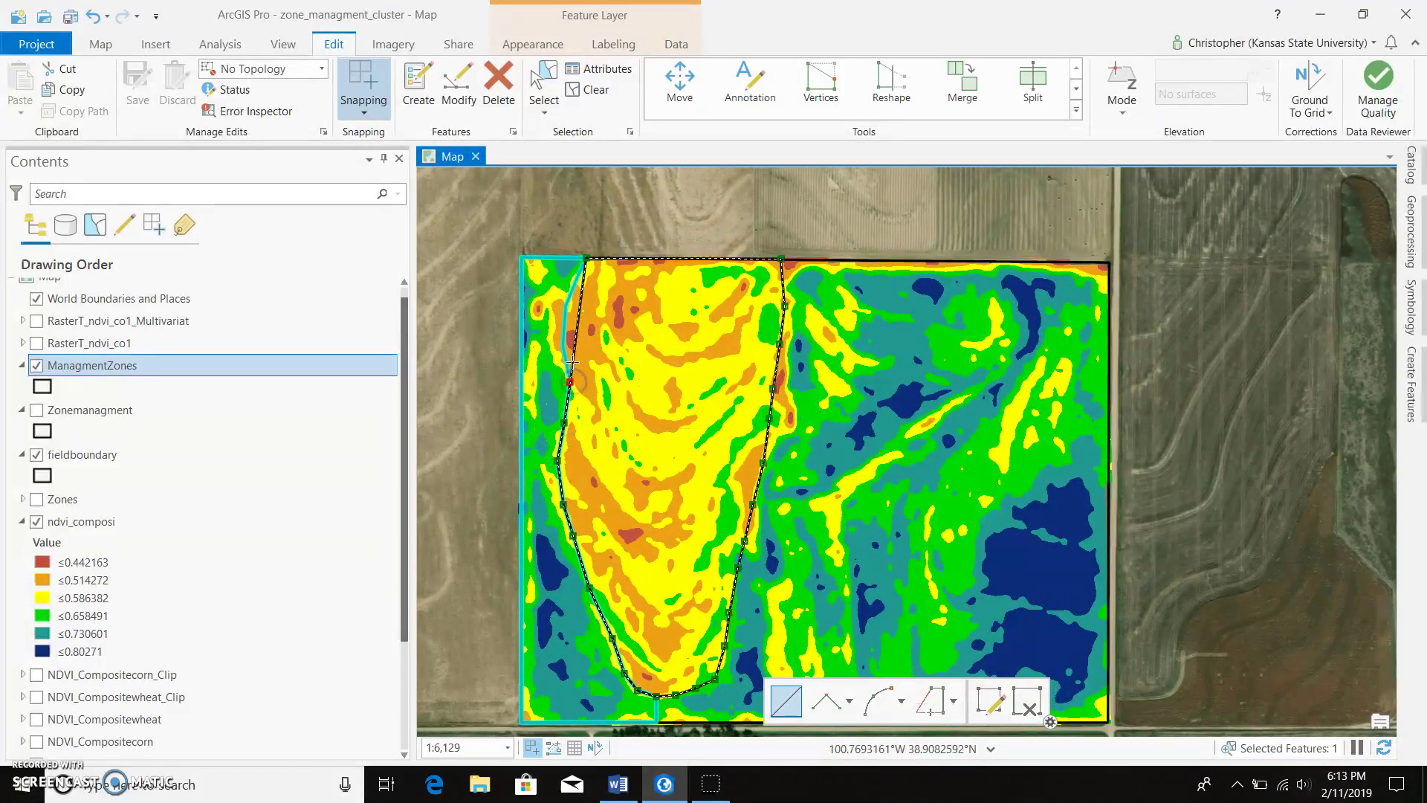
click(563, 347)
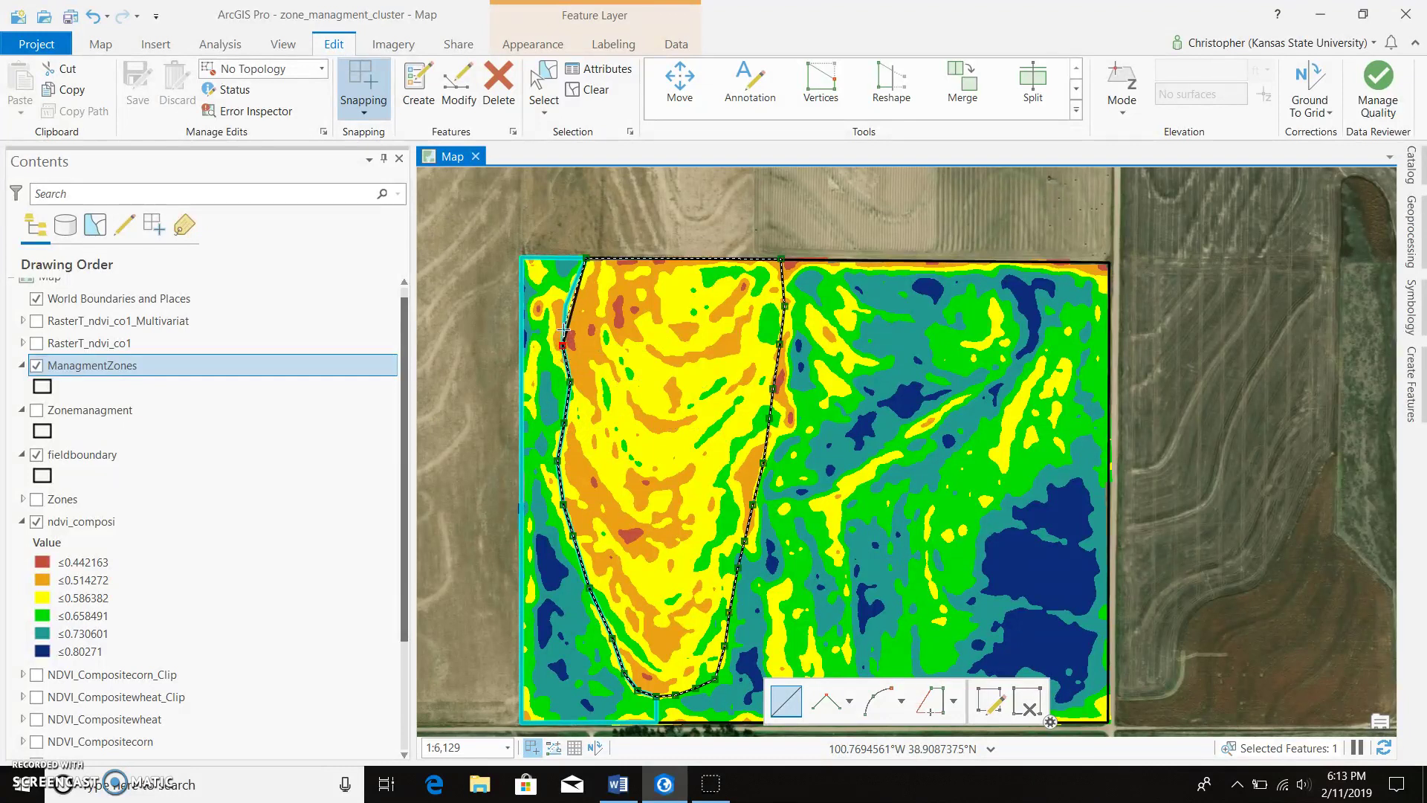
click(564, 305)
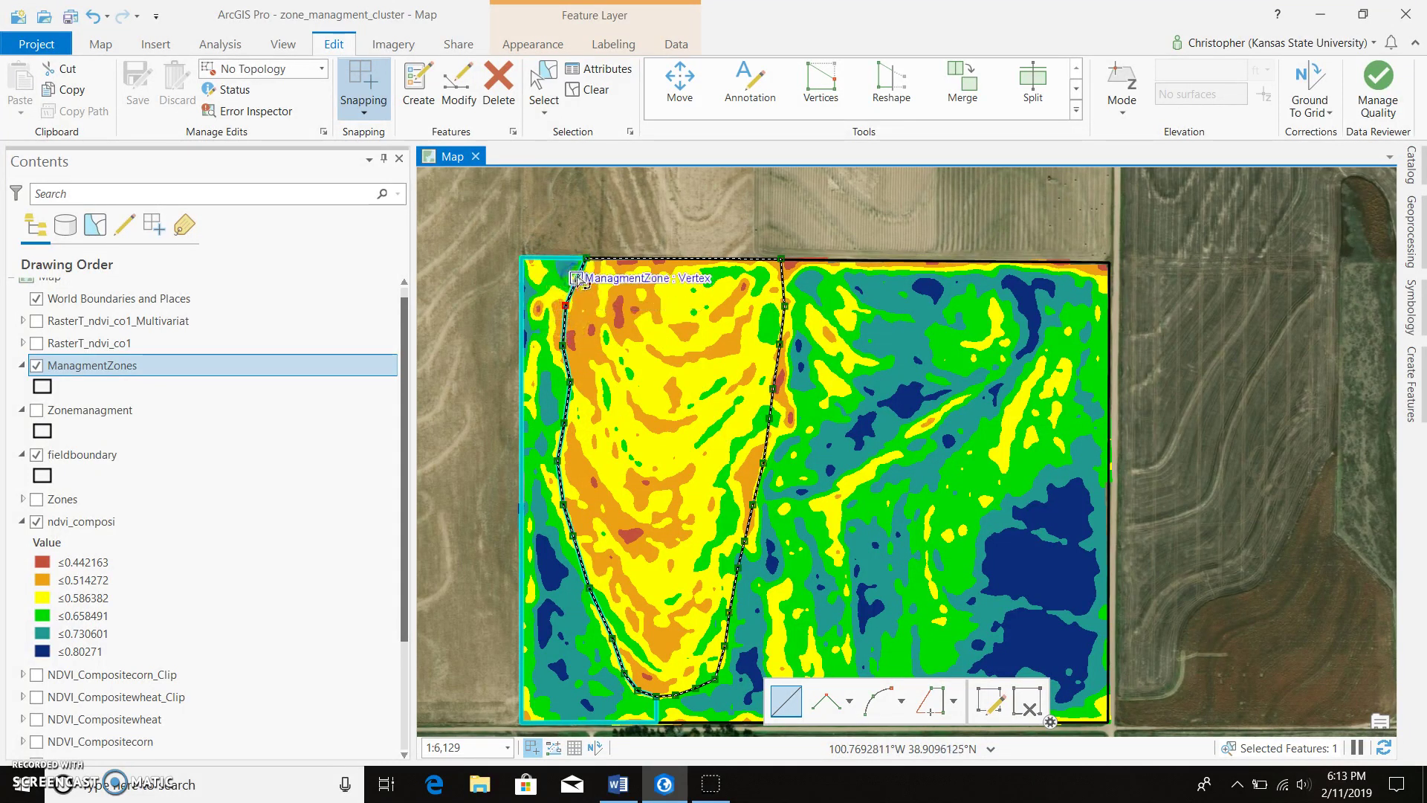
click(576, 278)
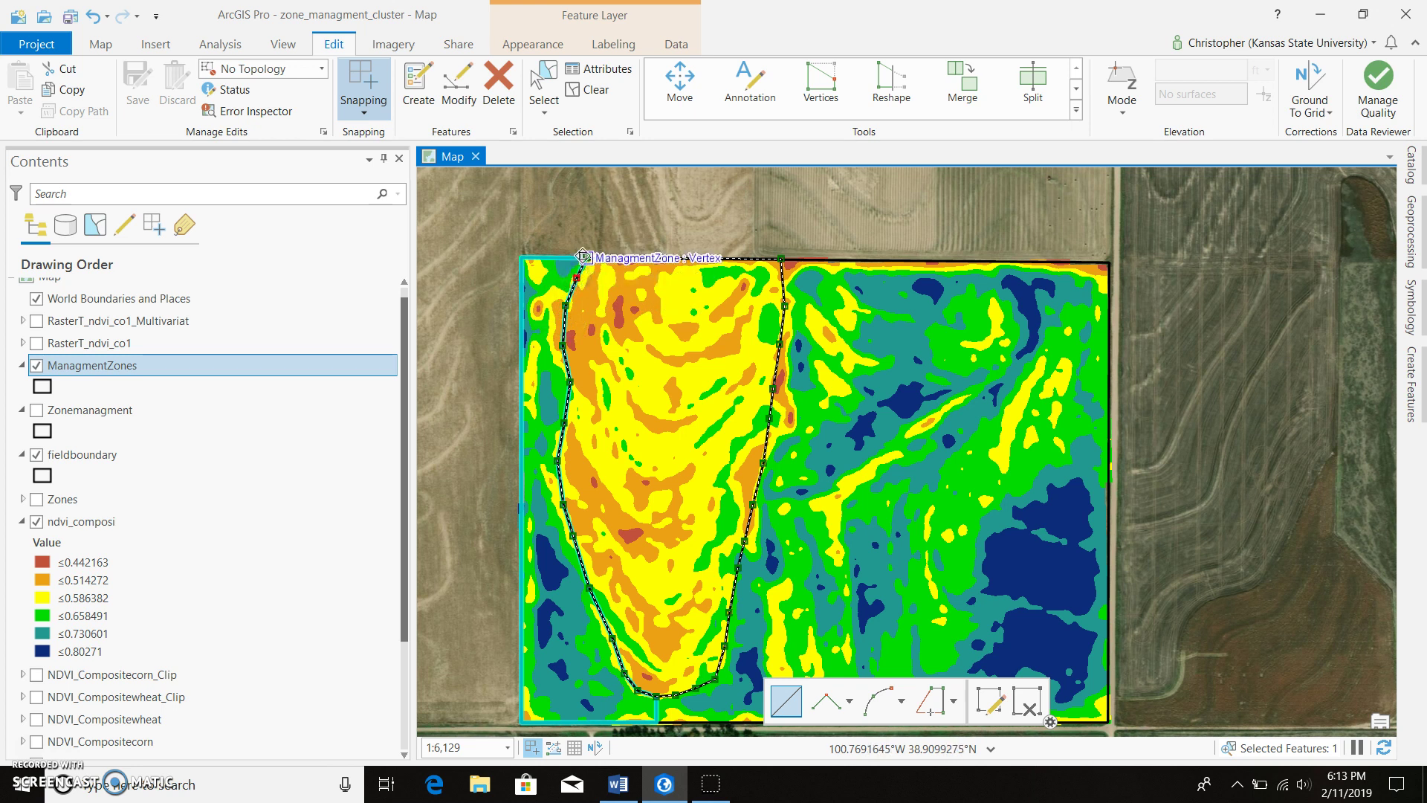
click(587, 258)
double_click(586, 258)
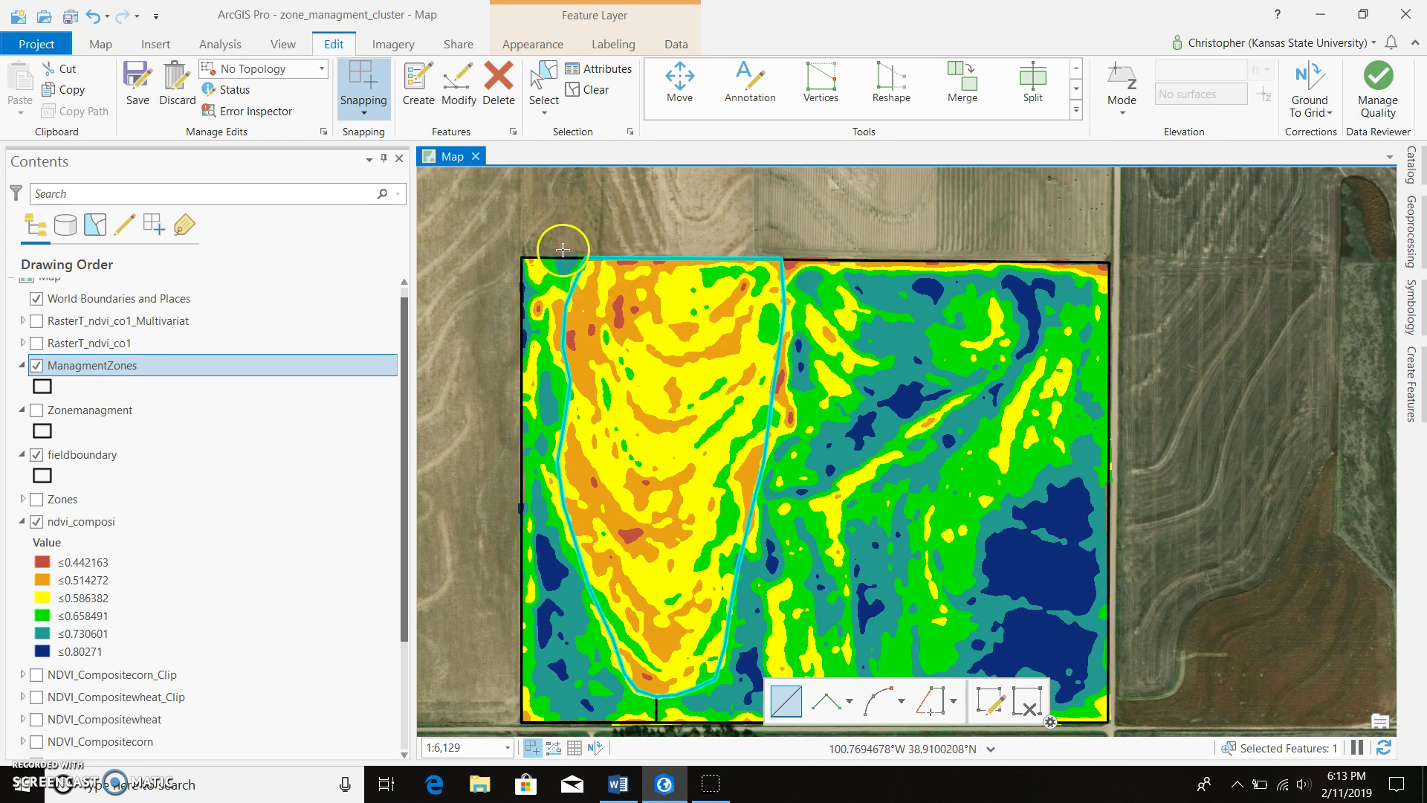
Save the new zone edits and clear the polygon selection
click(136, 81)
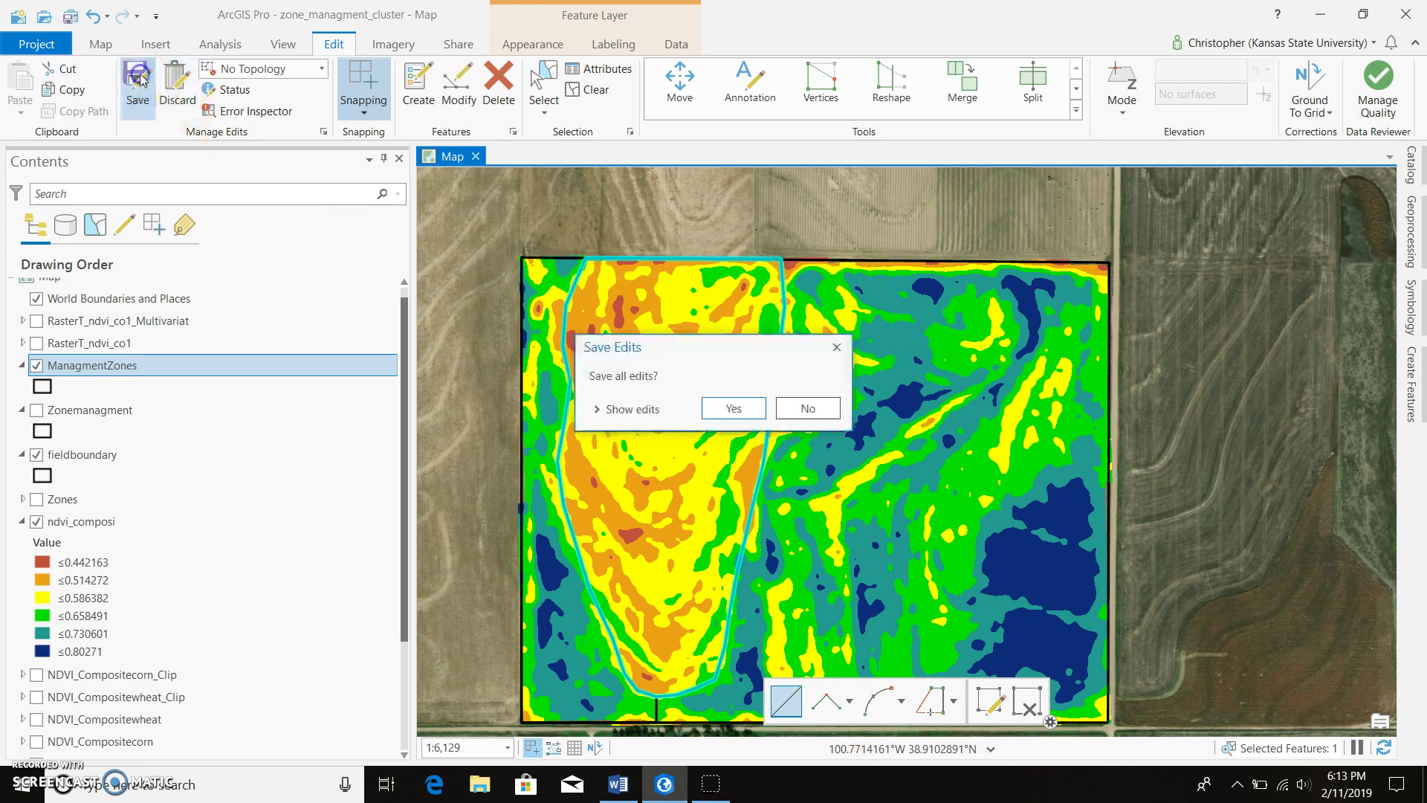
click(734, 410)
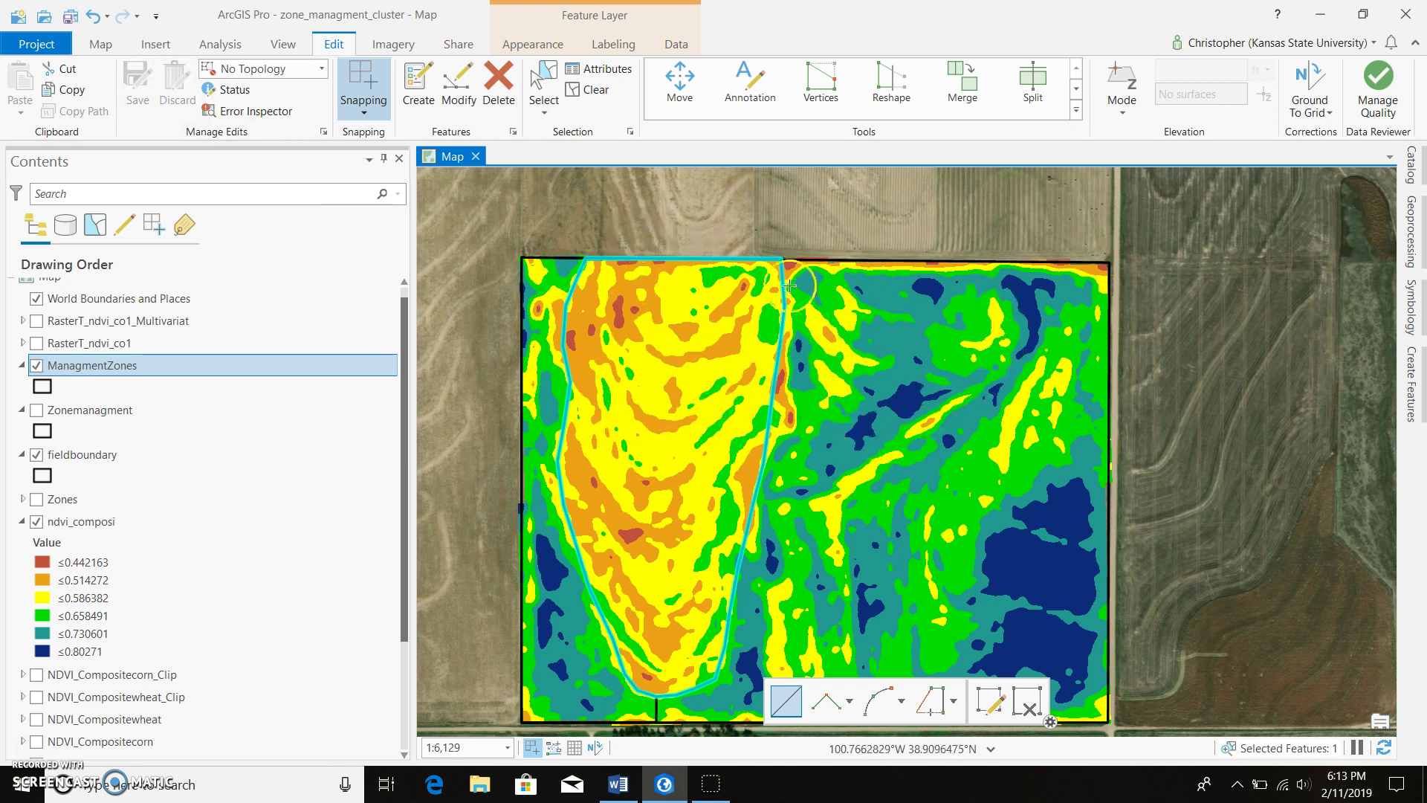
click(600, 97)
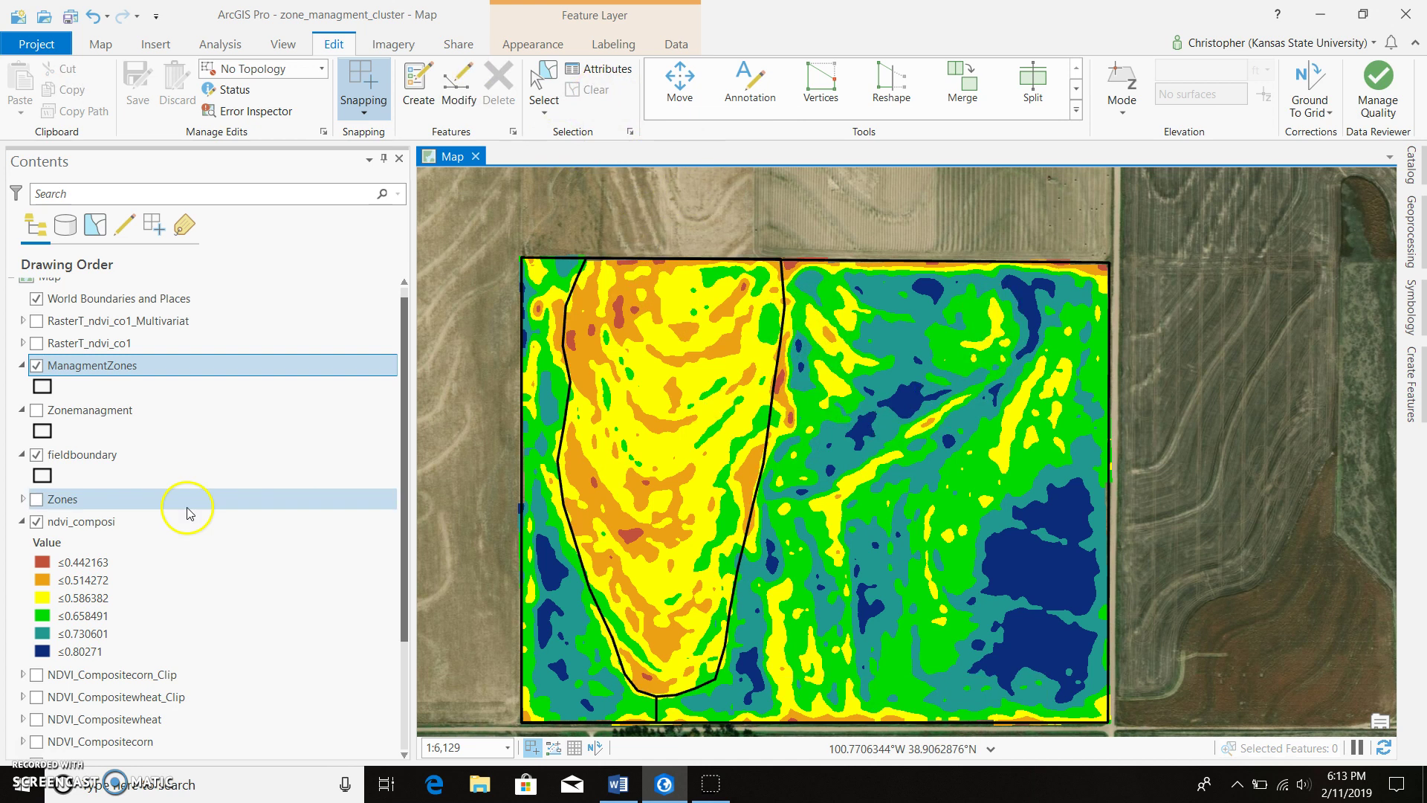
Hide ndvi_composi and ManagmentZones, show Zonemanagment, and zoom out slightly
click(37, 521)
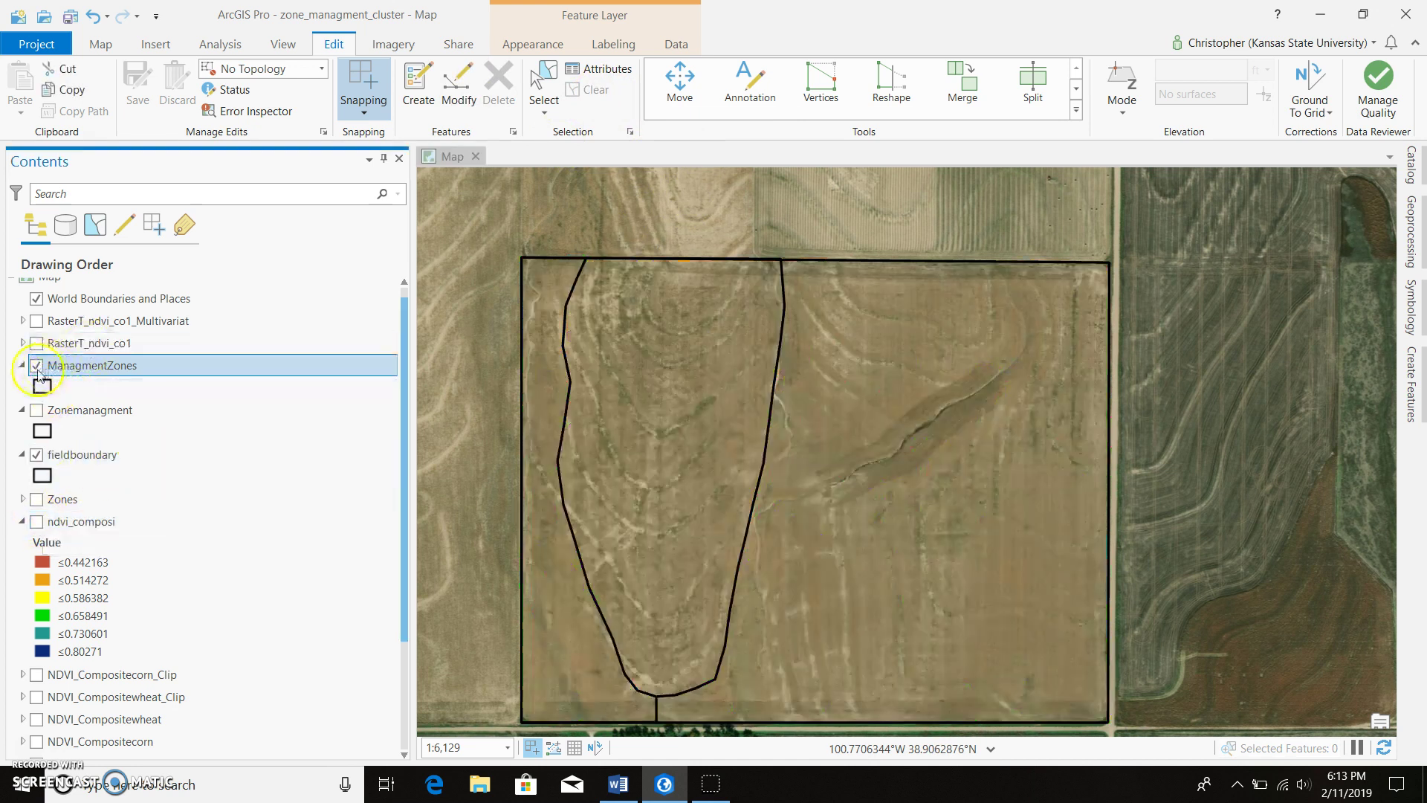
click(36, 366)
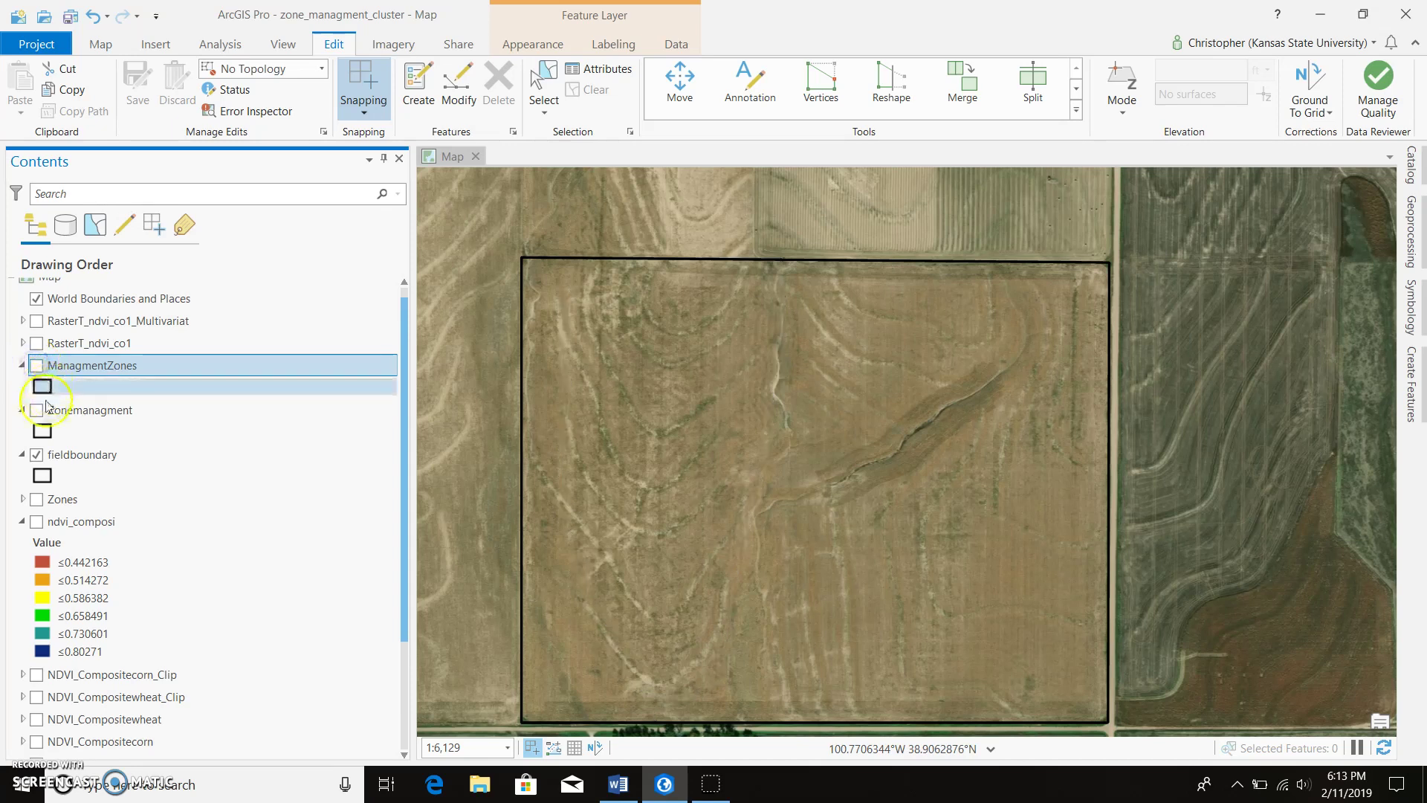
click(36, 410)
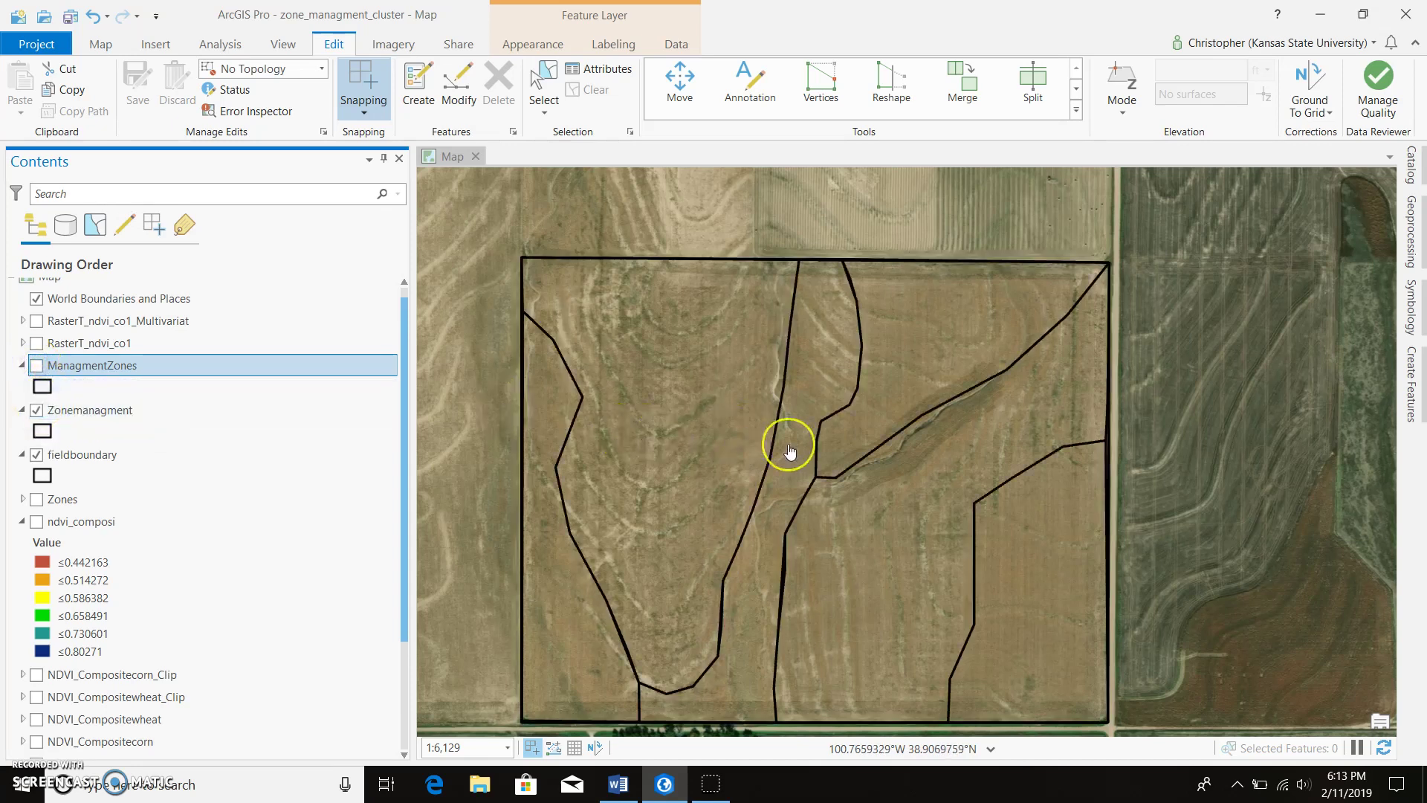
scroll(790, 451, down, 1)
scroll(844, 500, down, 1)
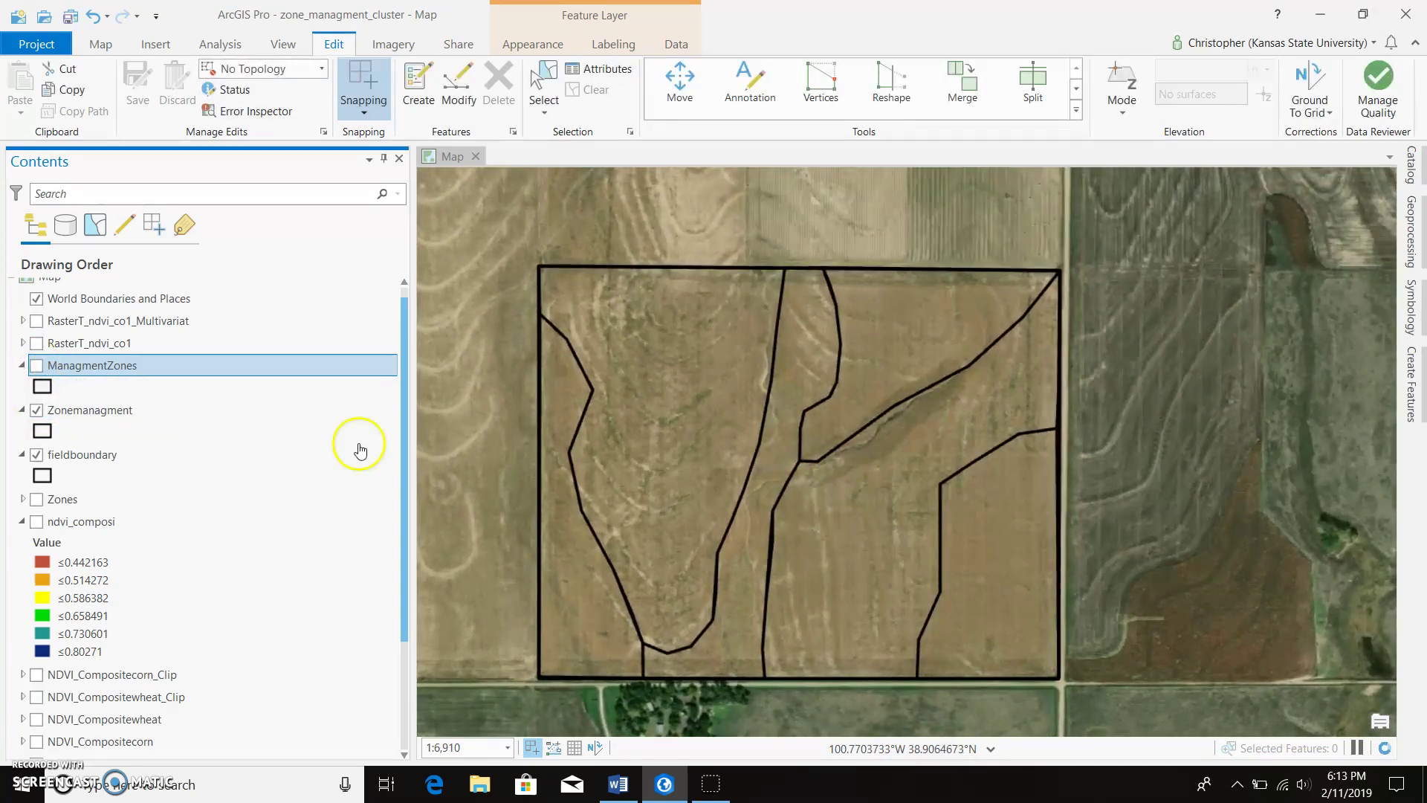
Open the Zonemanagment attribute table and inspect the left zone polygon's attributes
right_click(208, 414)
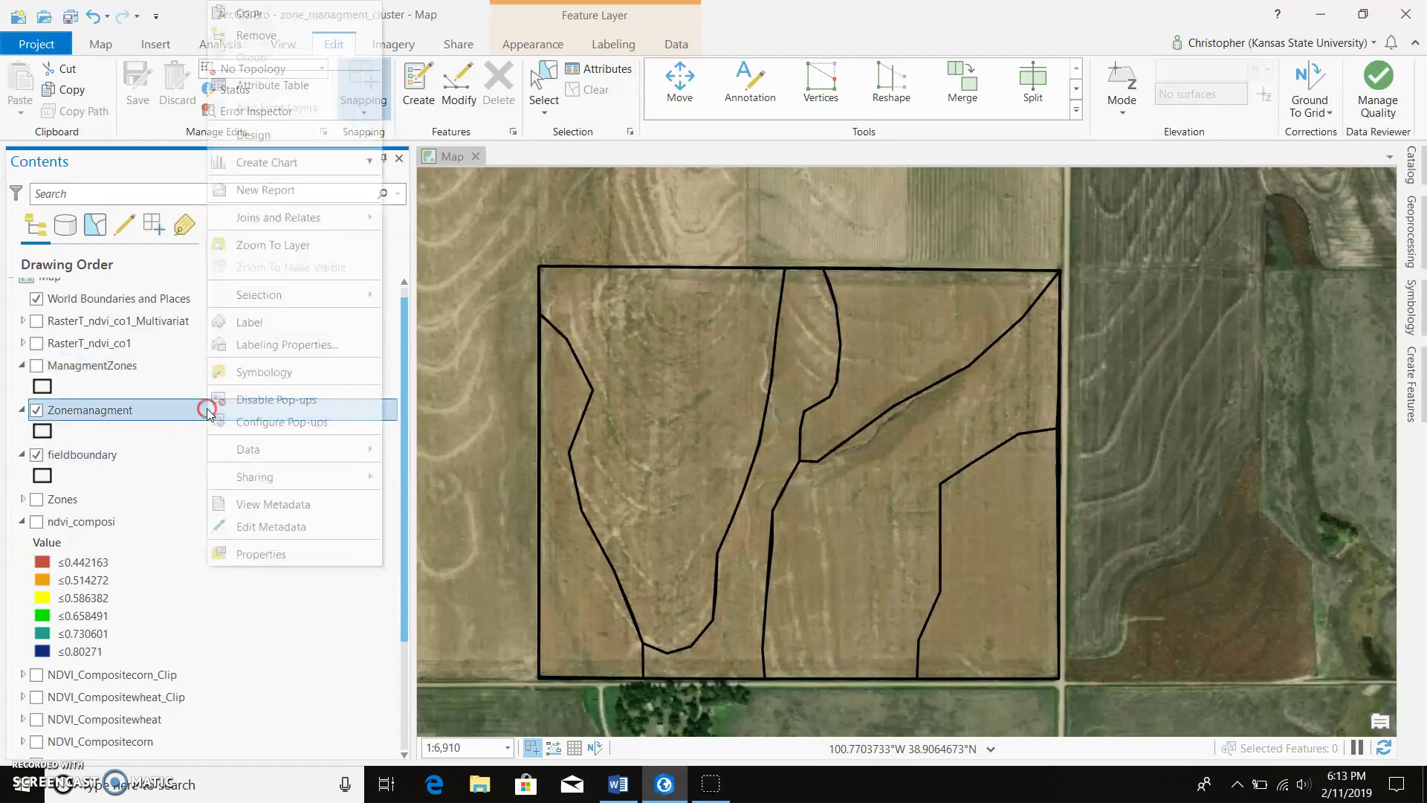
click(306, 84)
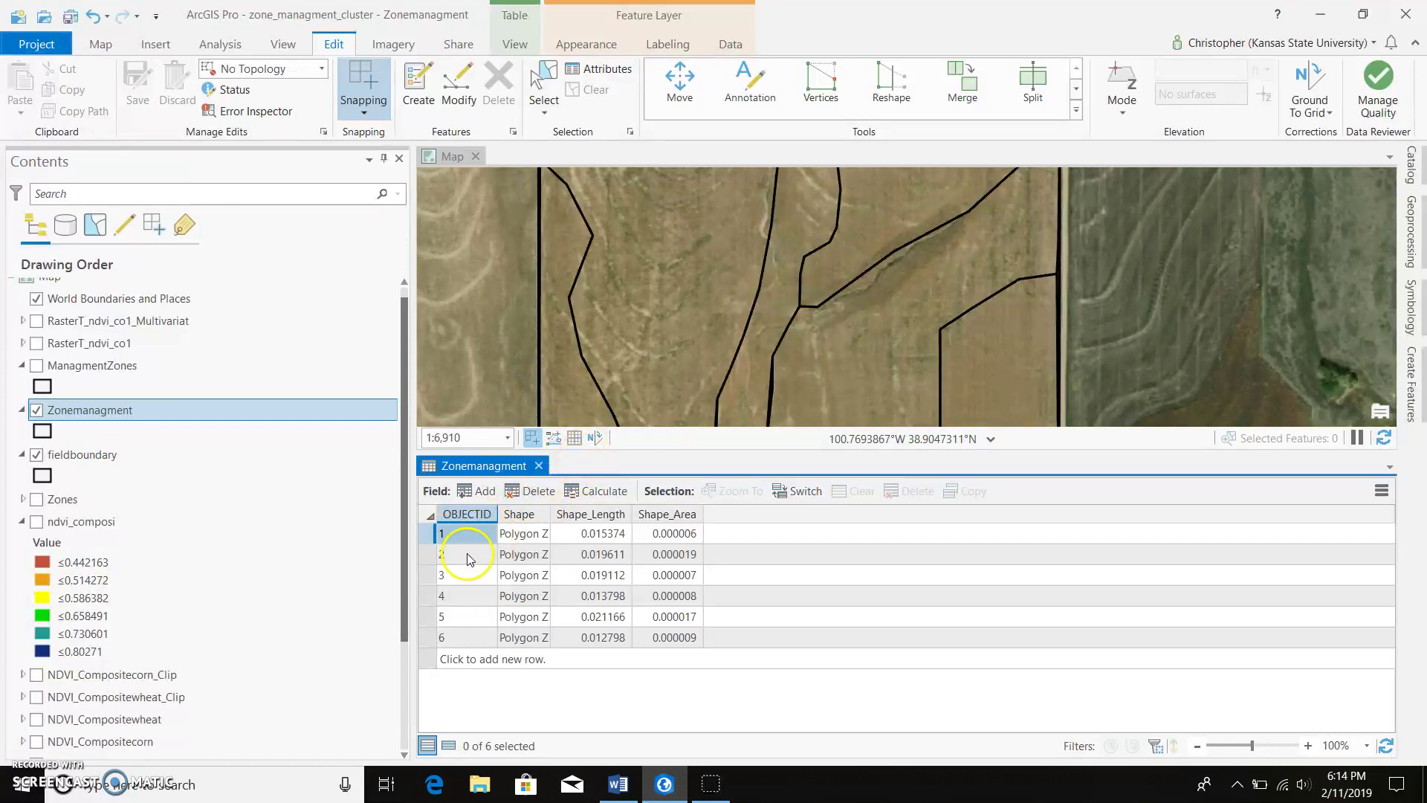
click(565, 398)
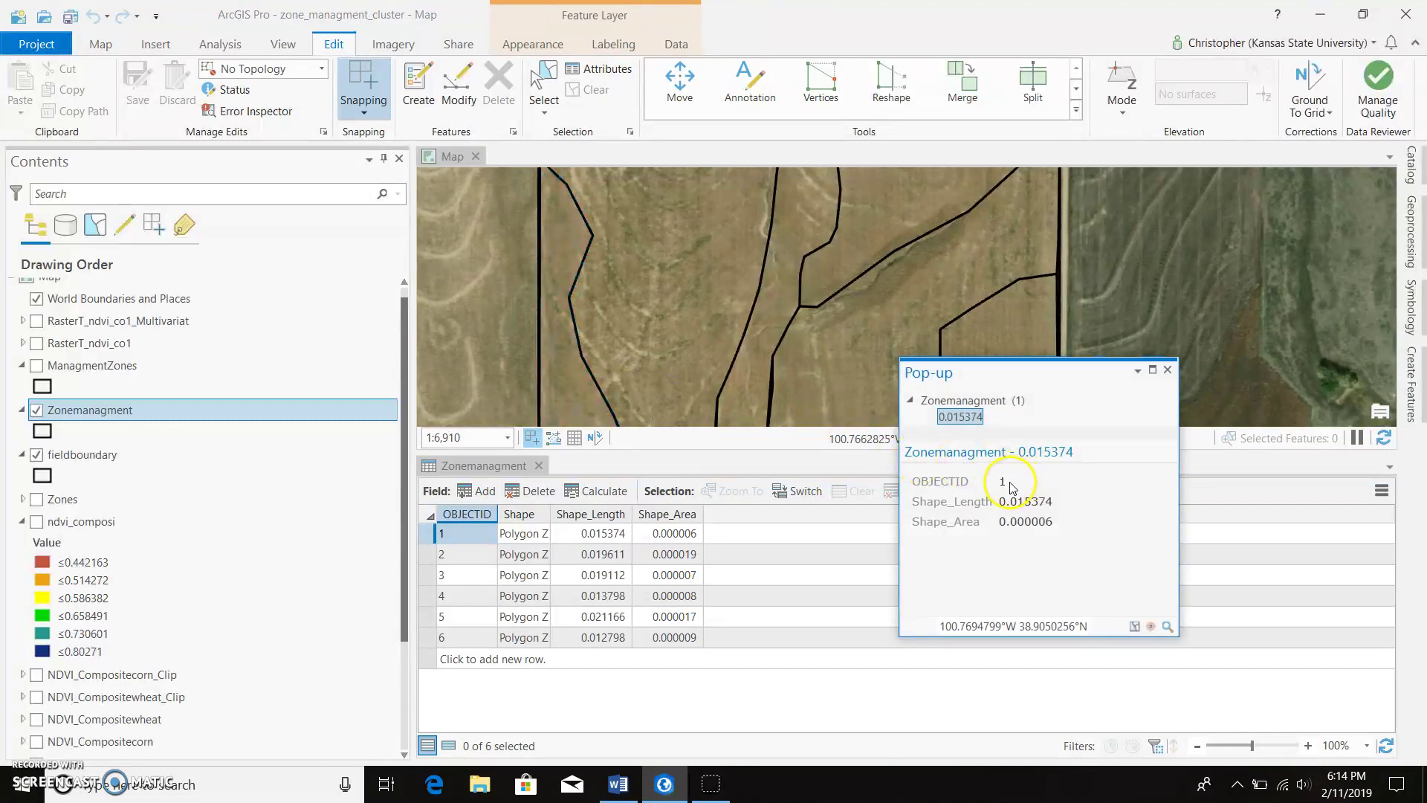
Review the middle, narrow and right-hand zone attributes, then close the pop-up
click(706, 355)
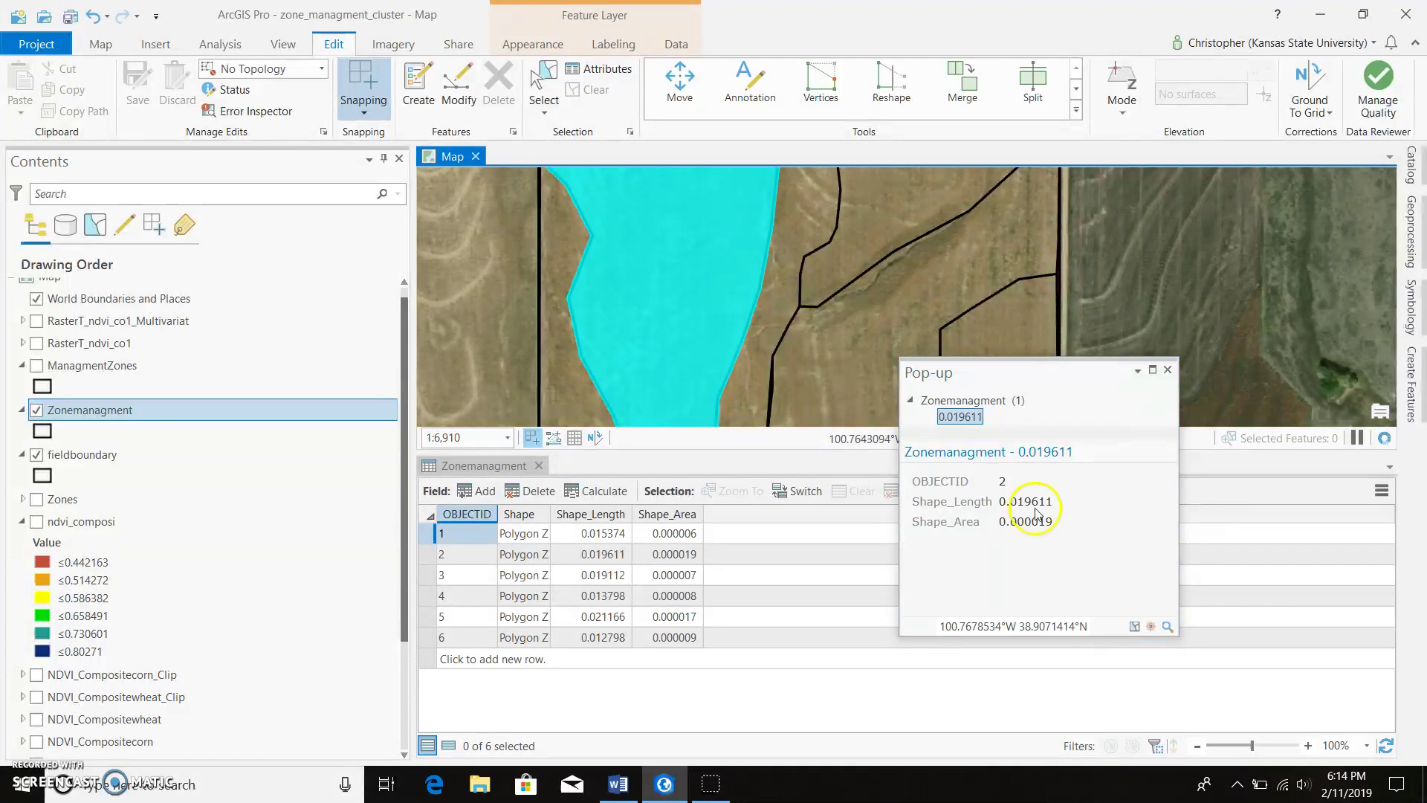
click(755, 395)
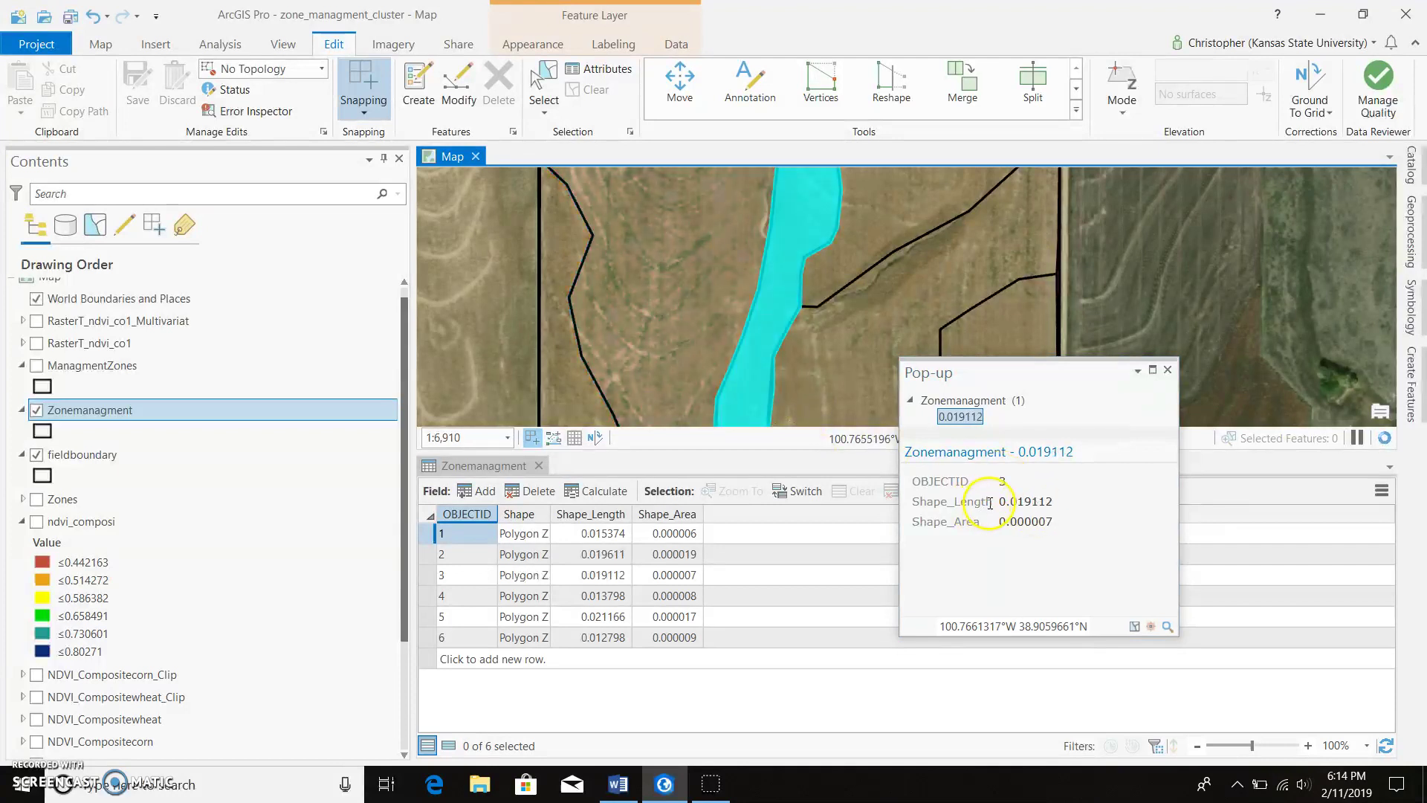
click(1017, 325)
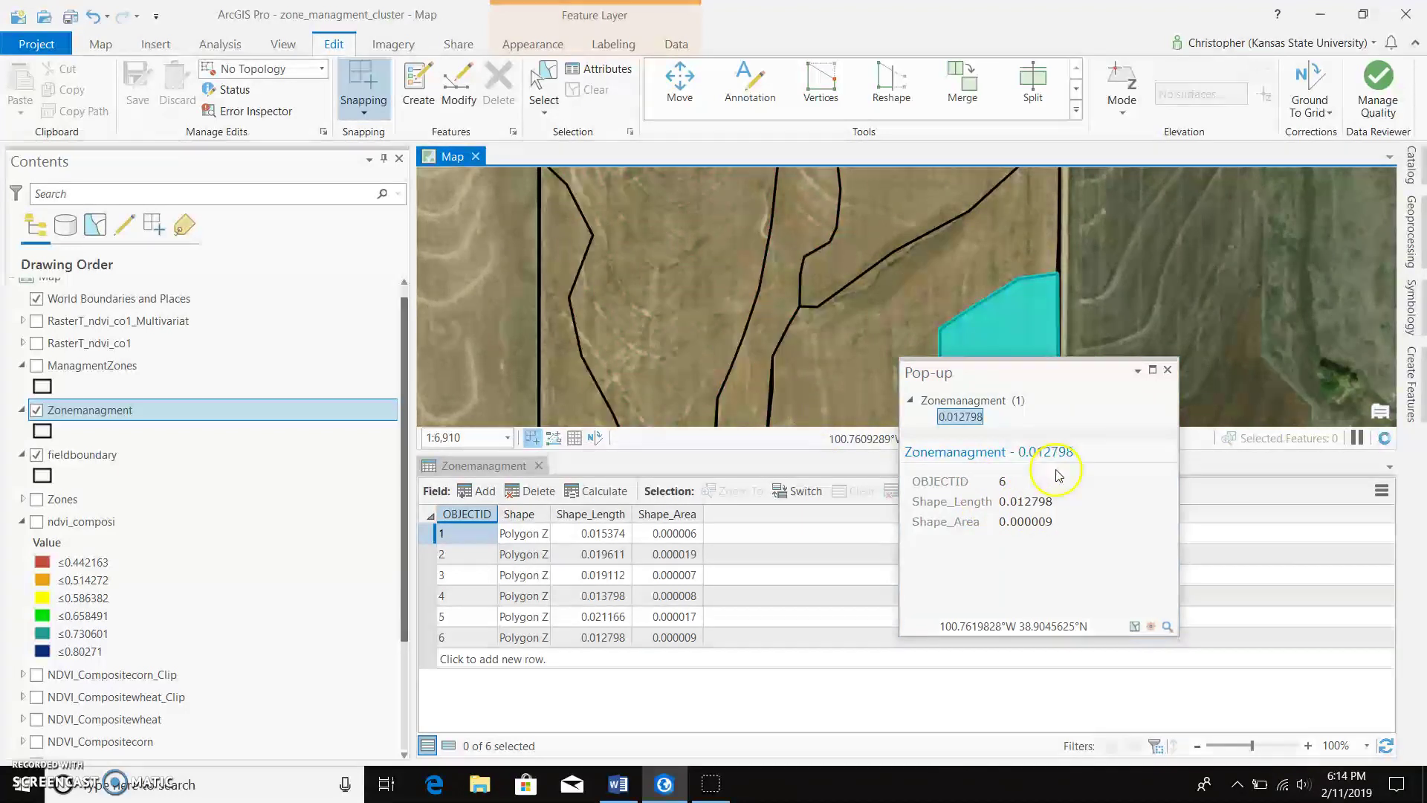
scroll(1029, 297, down, 2)
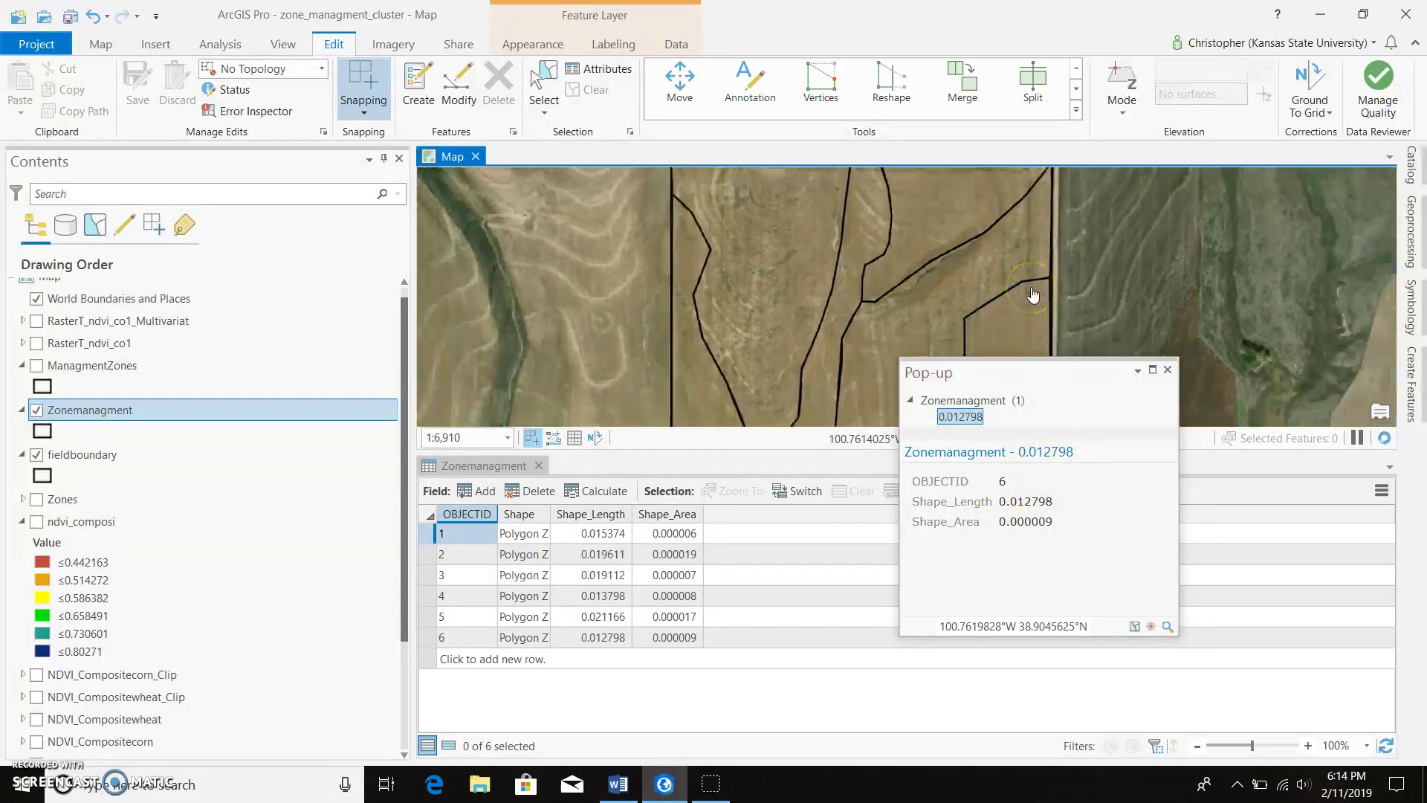
click(1168, 369)
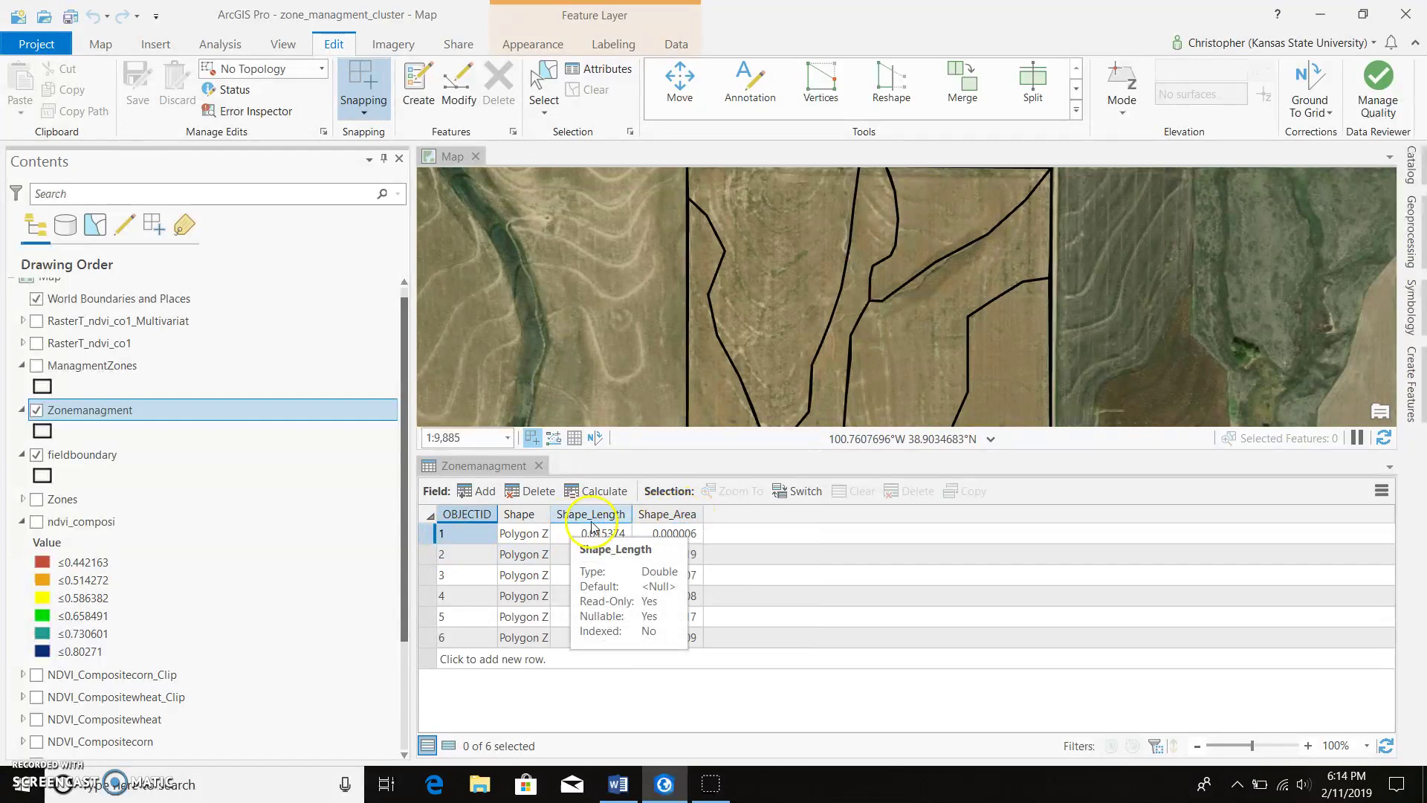
mouse_move(684, 515)
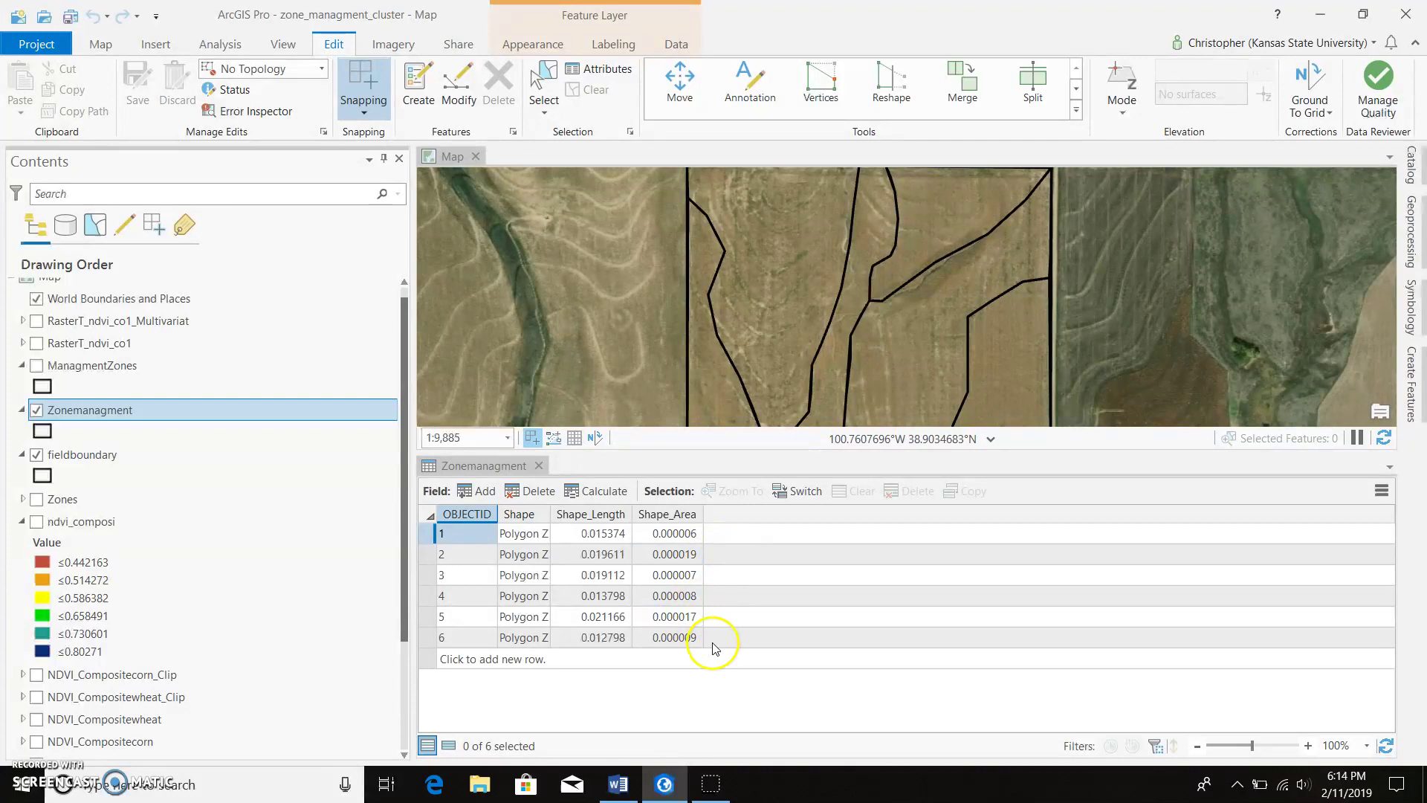
Create and save a Long field named Acre_Area, then return to the table
click(483, 491)
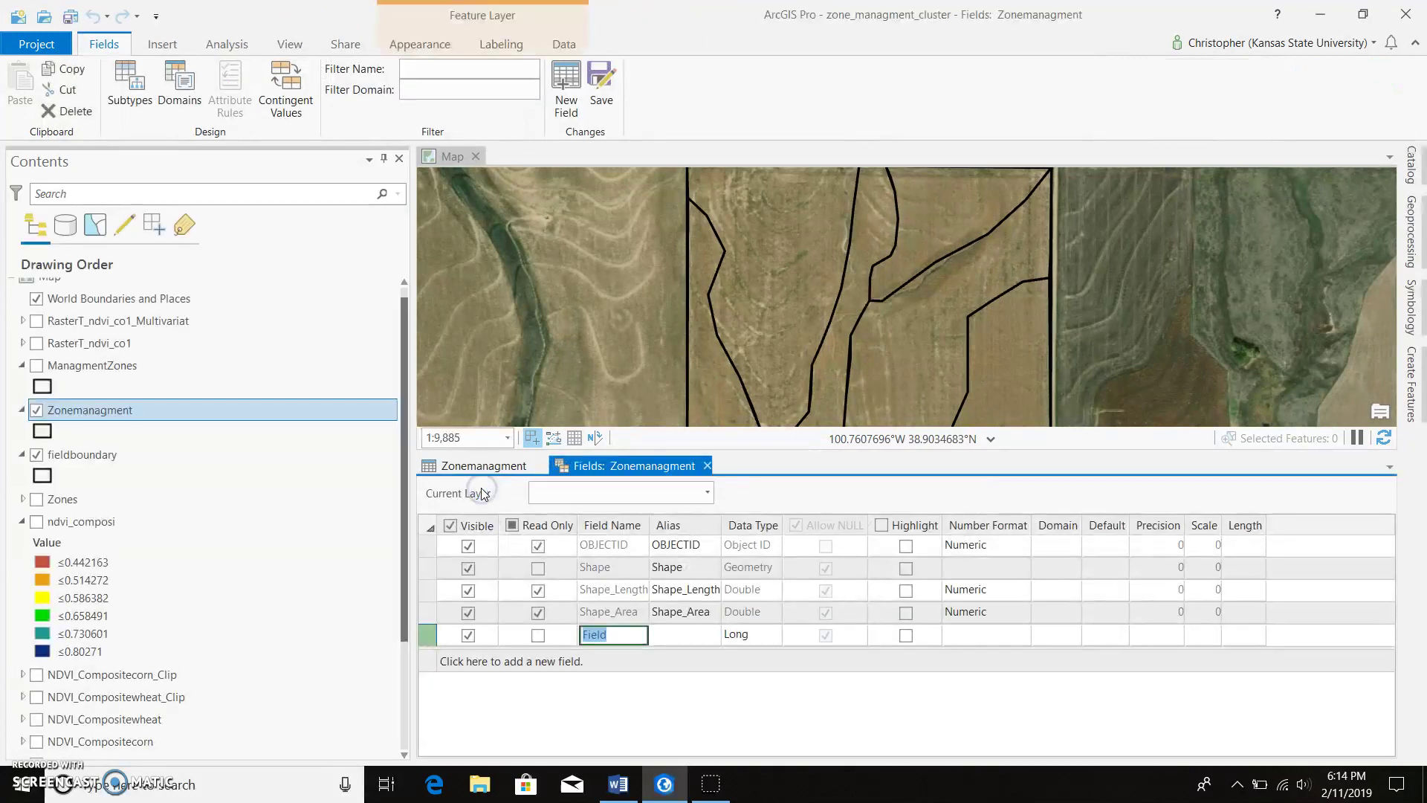
drag(592, 612, 590, 618)
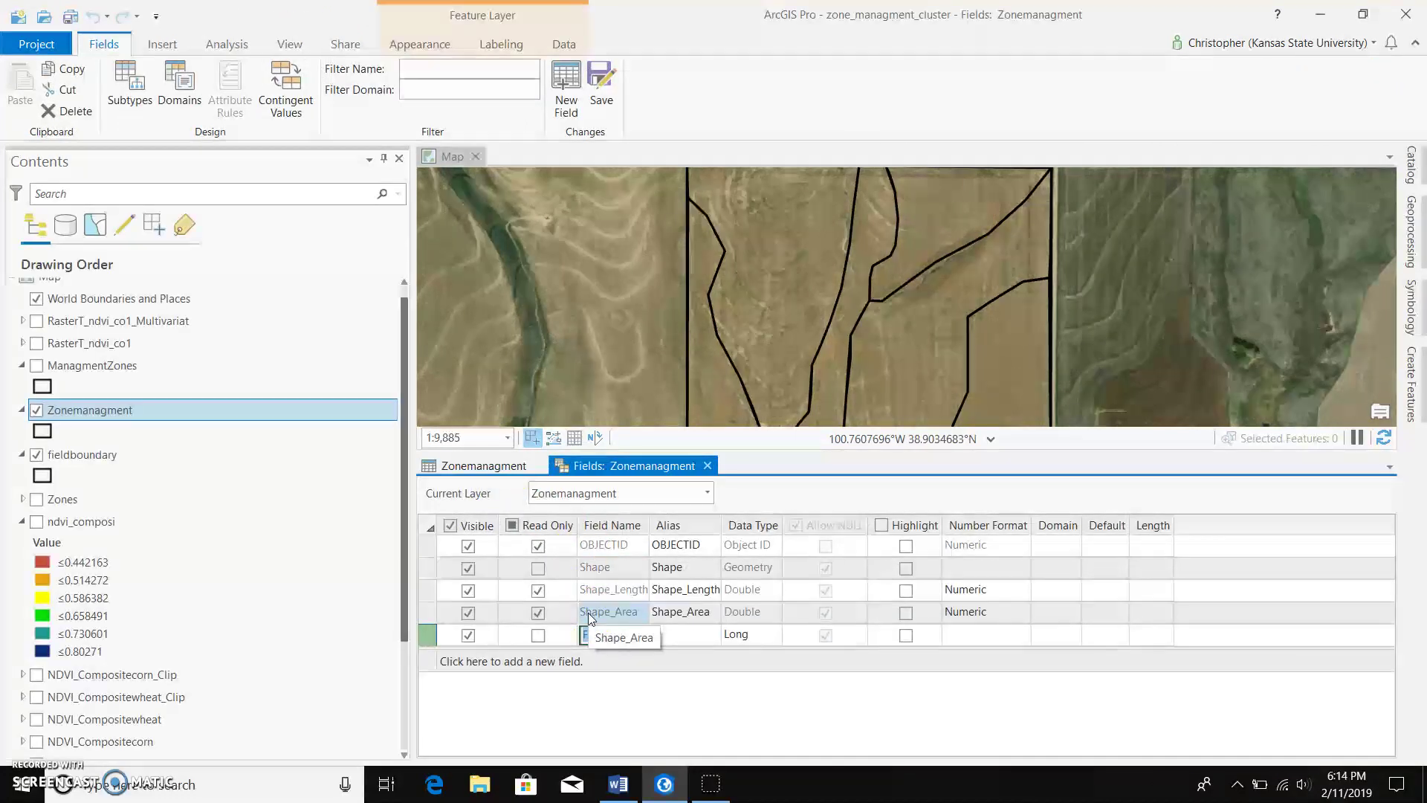
text(AcreArea)
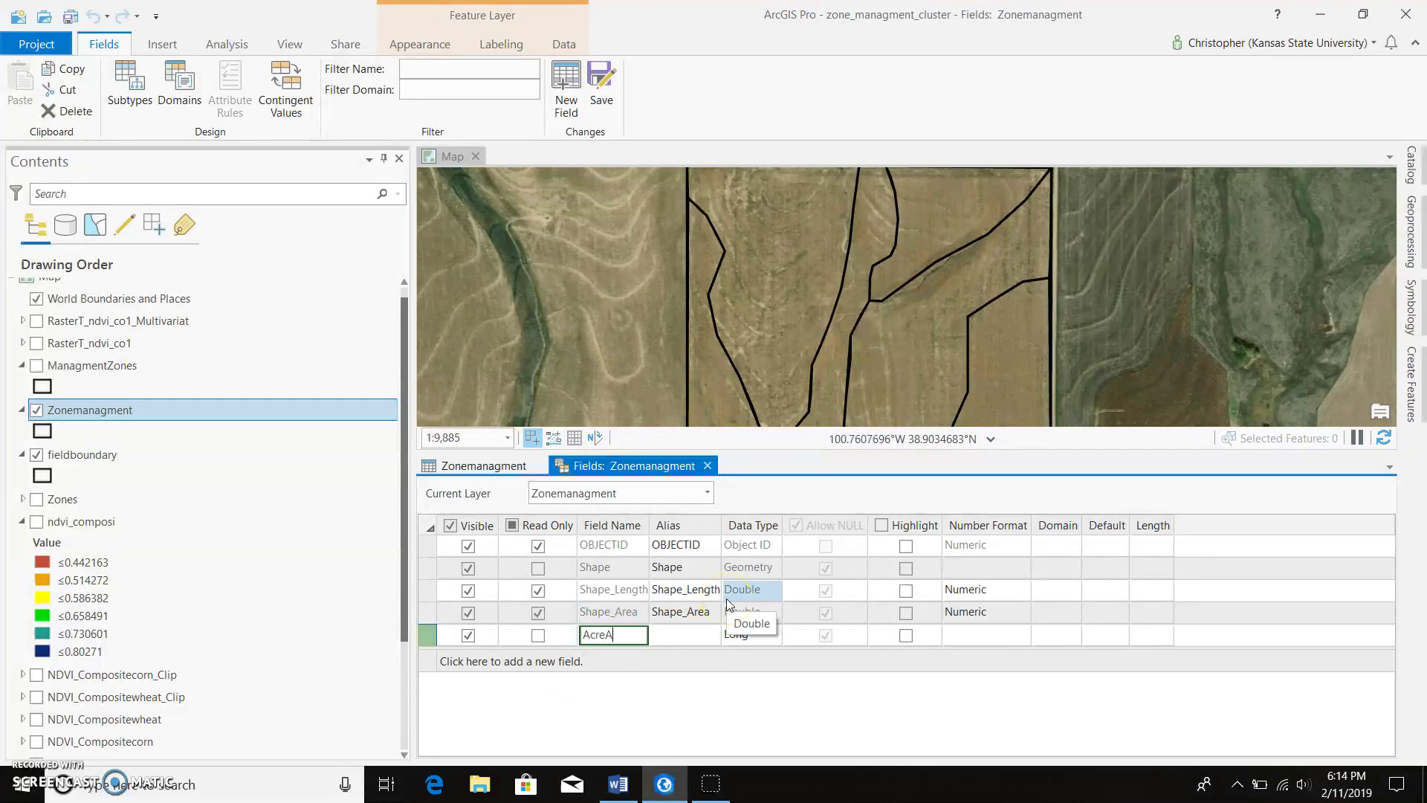
click(607, 630)
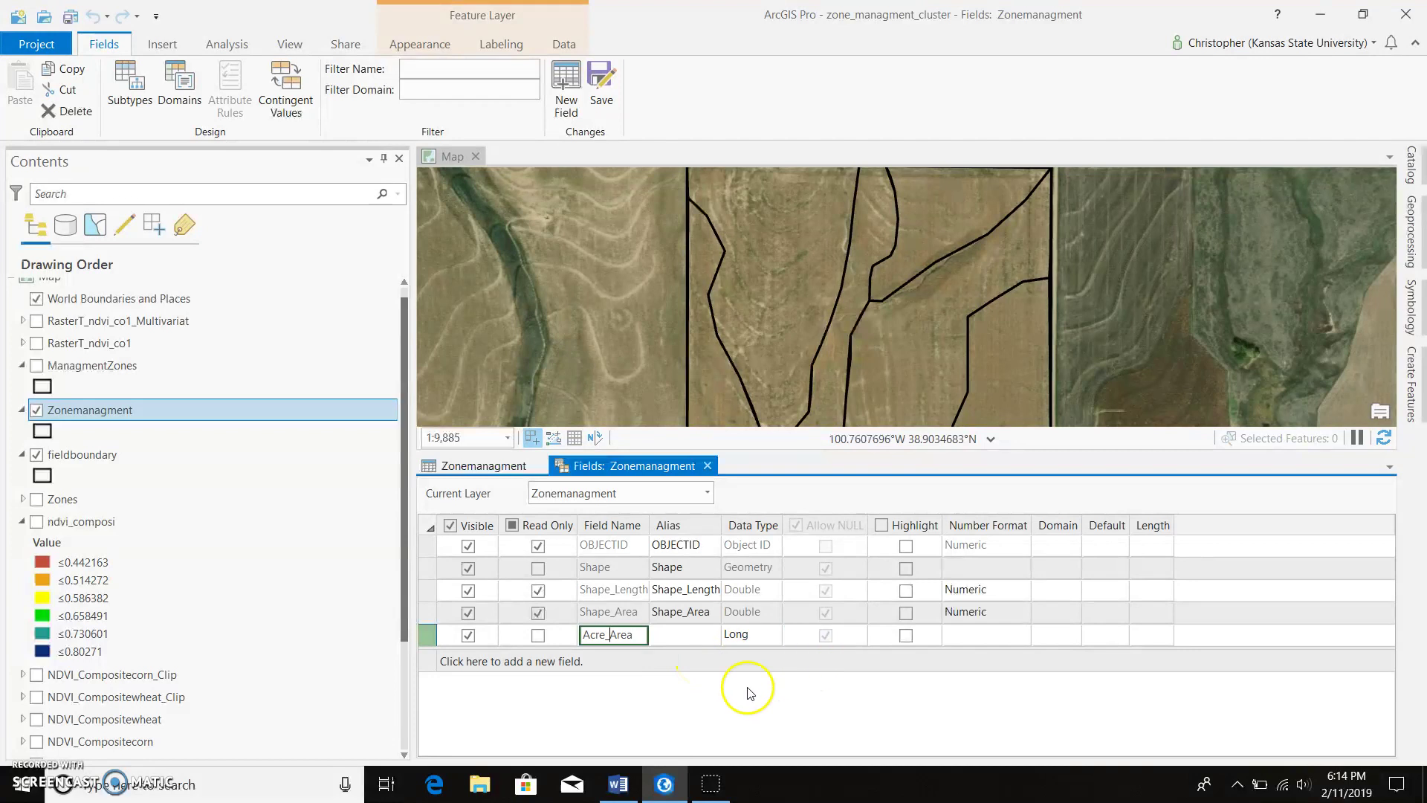
click(697, 633)
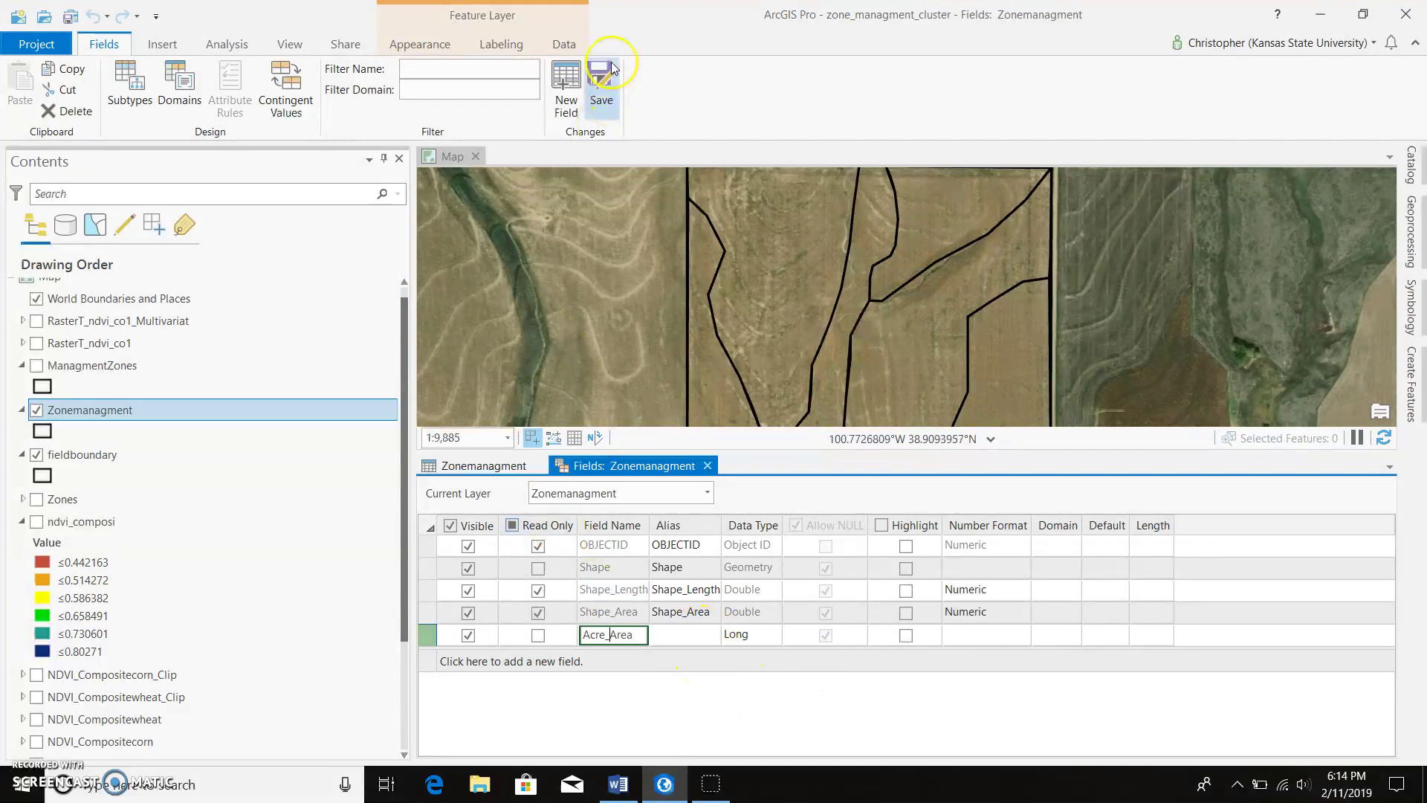
click(601, 88)
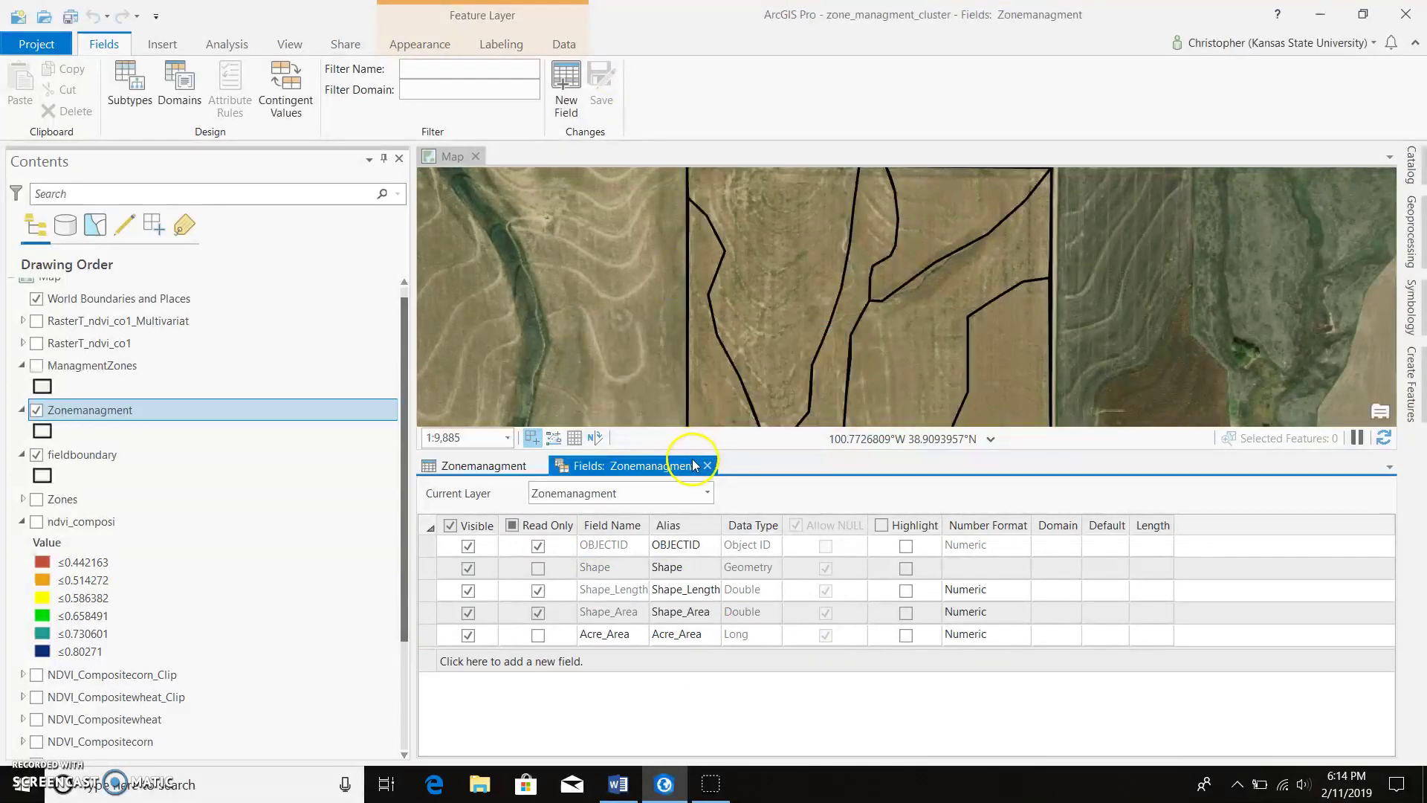
click(707, 466)
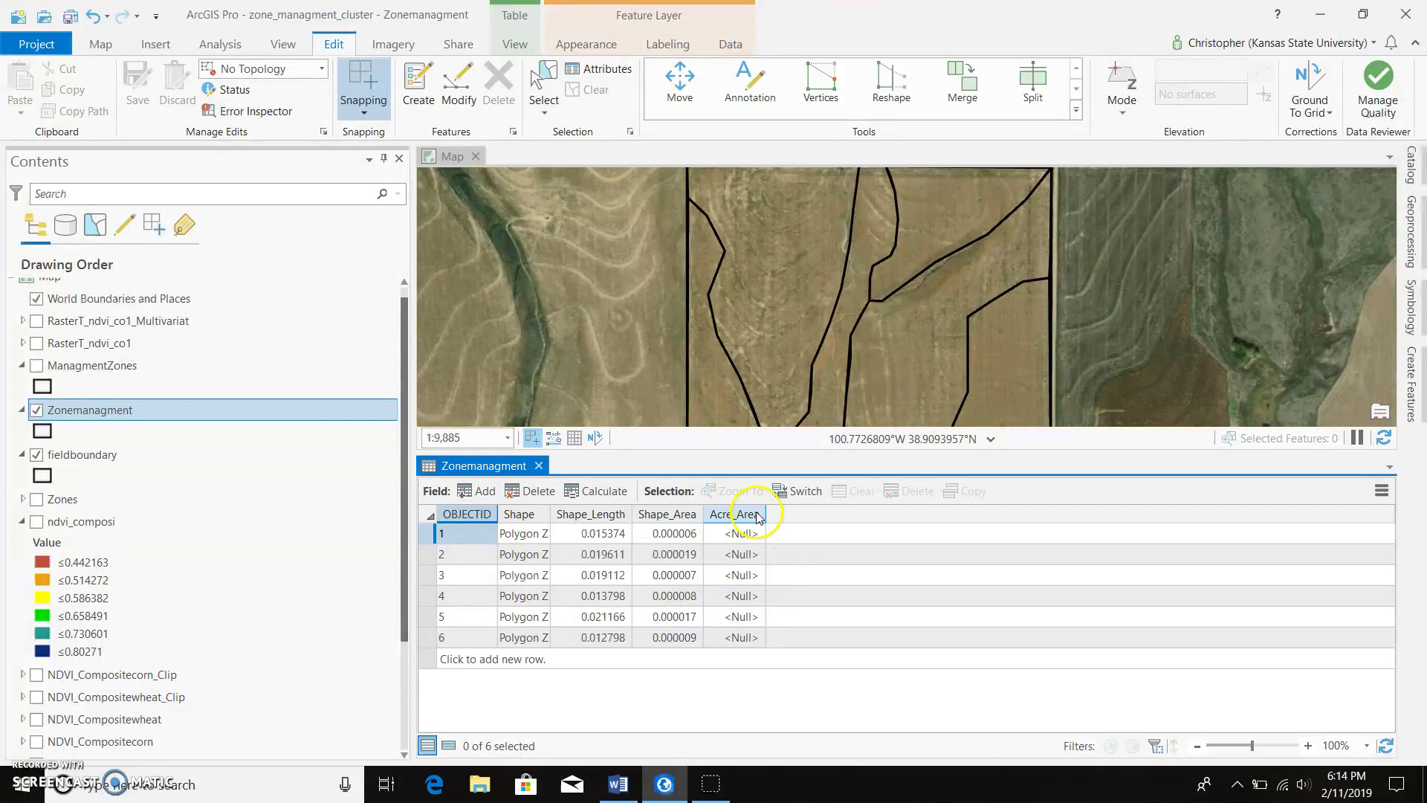
Open Calculate Geometry on Acre_Area with Area (geodesic) property in Acres
click(747, 562)
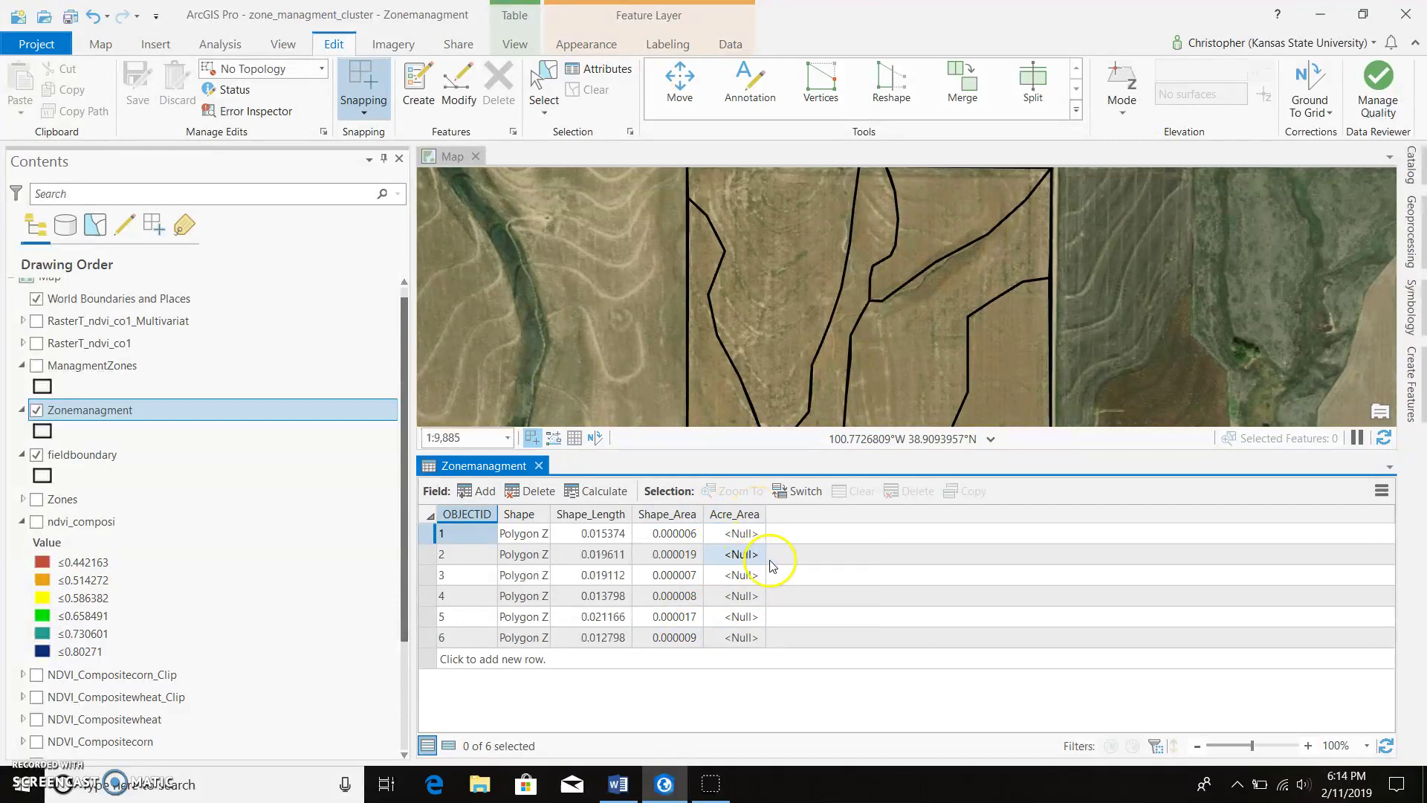
right_click(744, 513)
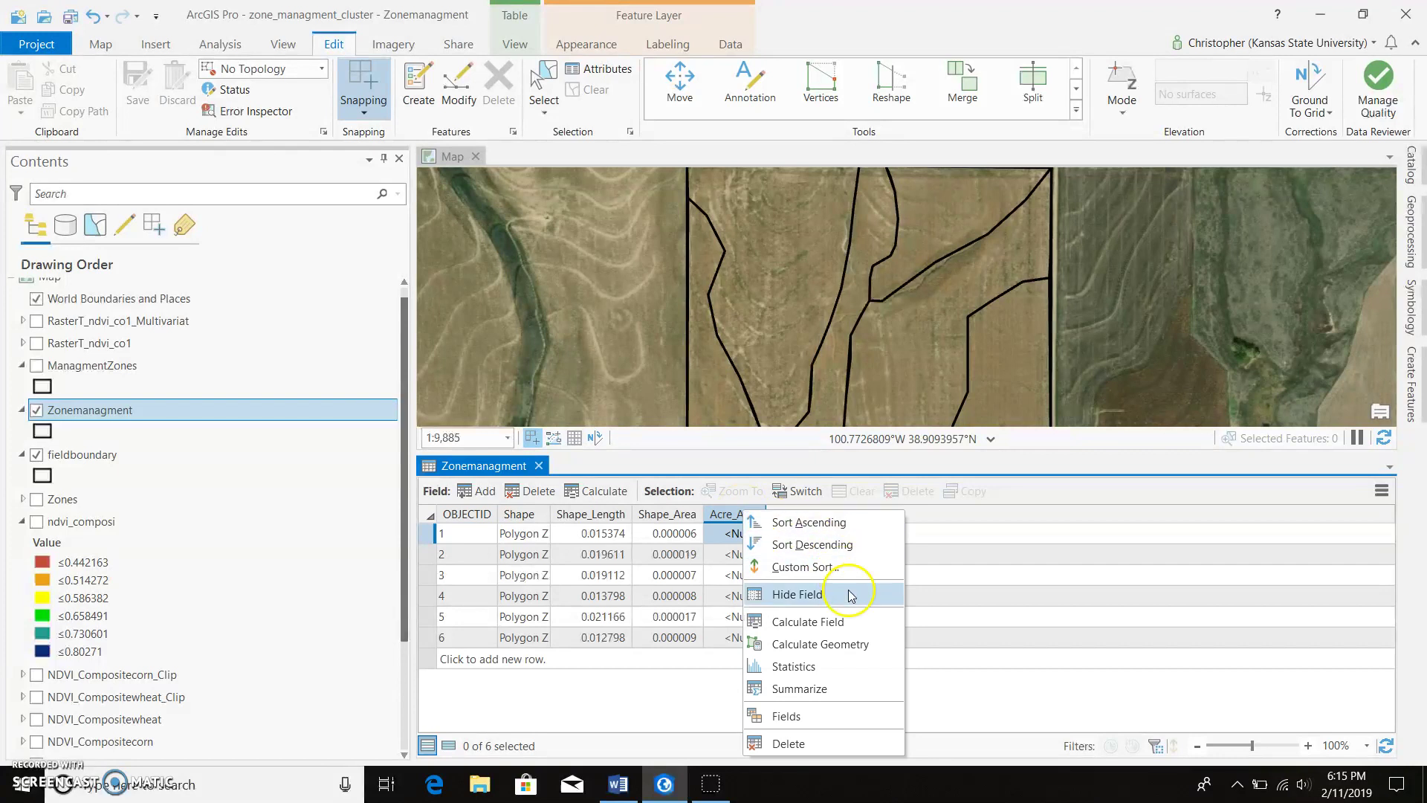
click(857, 643)
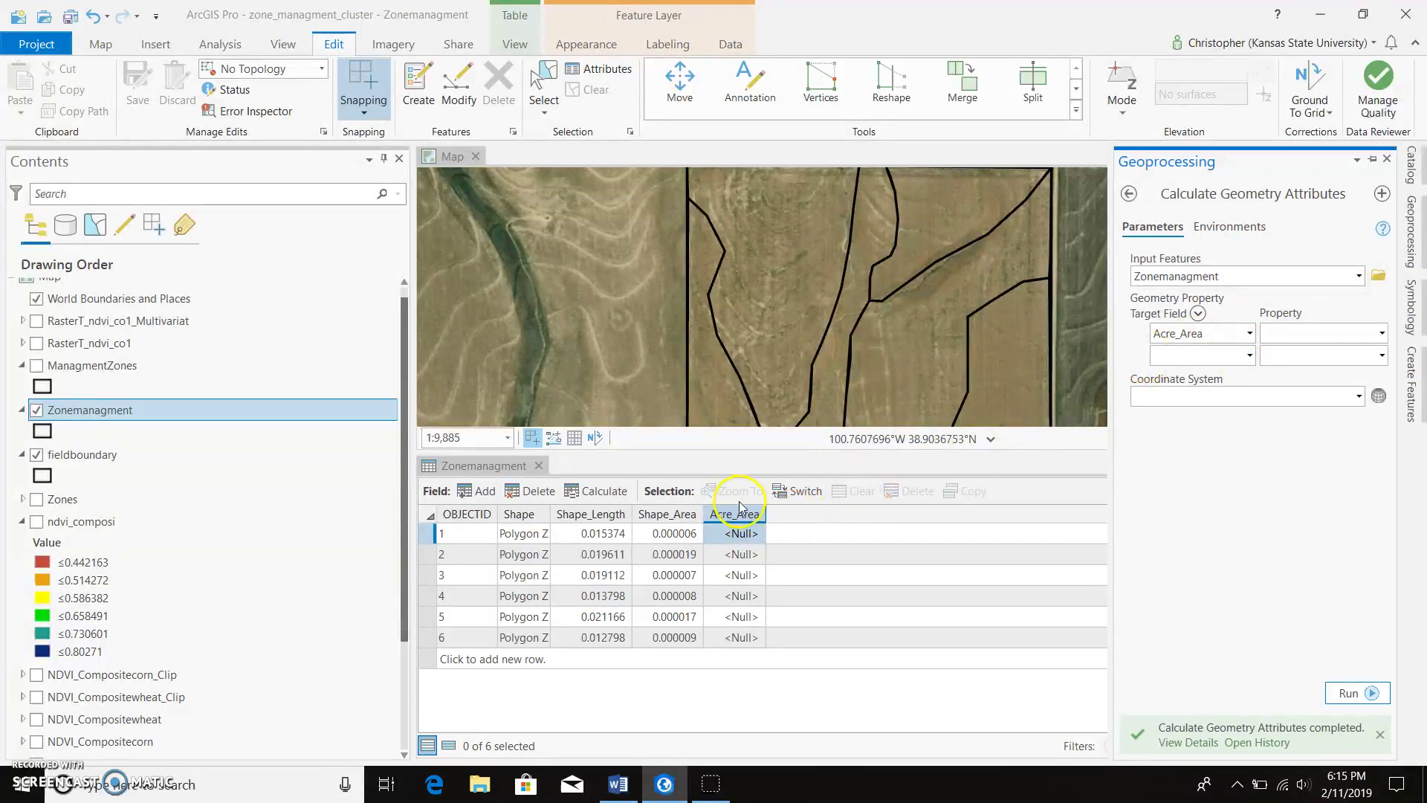
click(1381, 335)
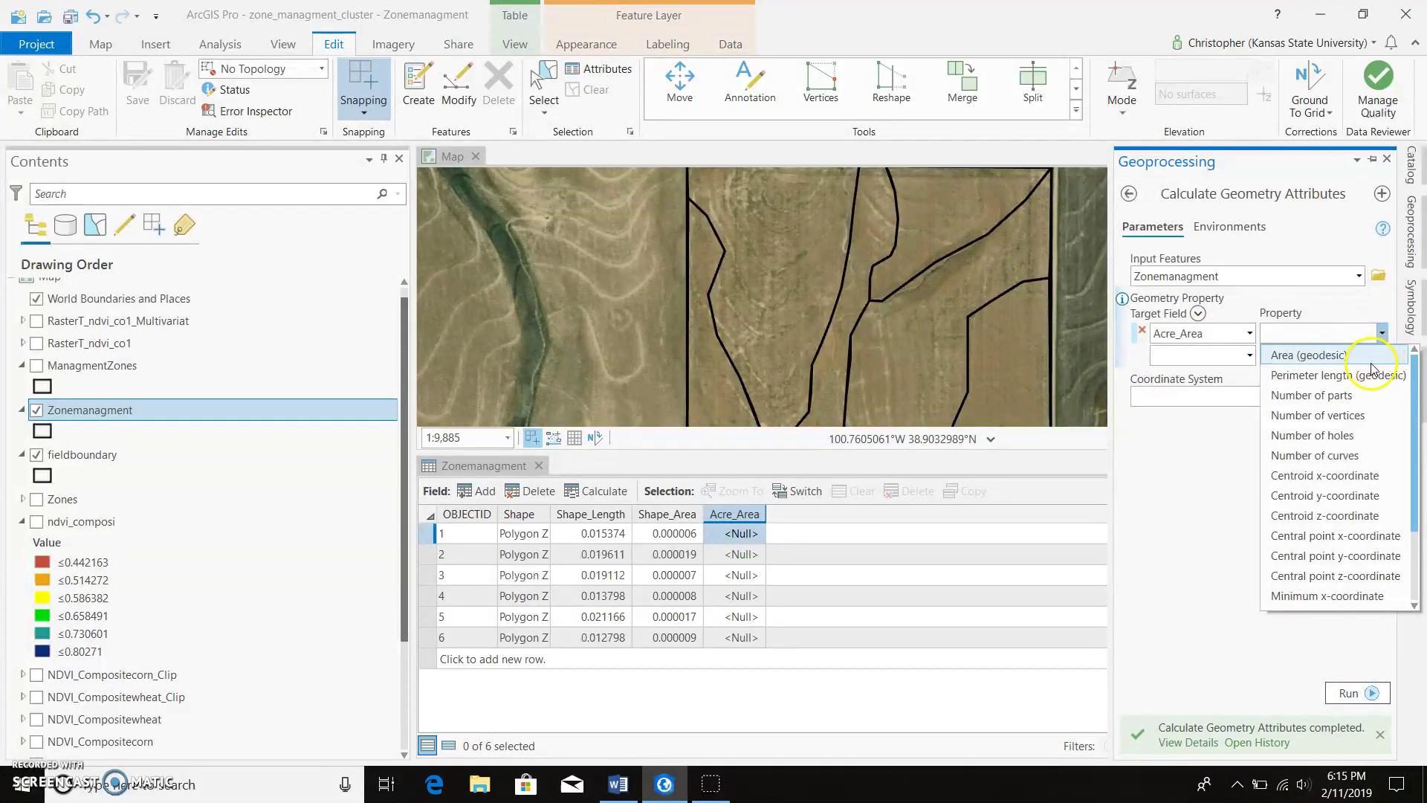
click(1370, 362)
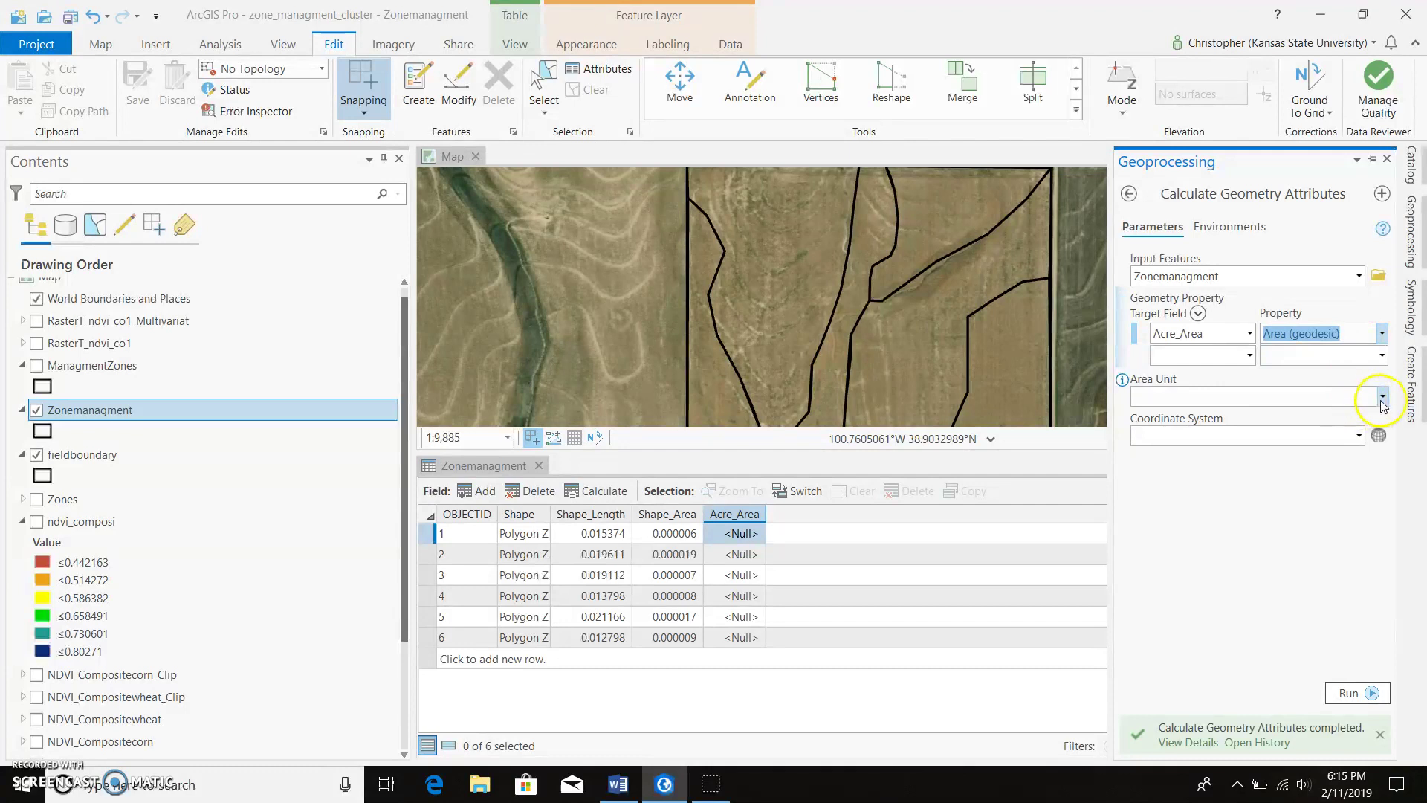
click(1382, 399)
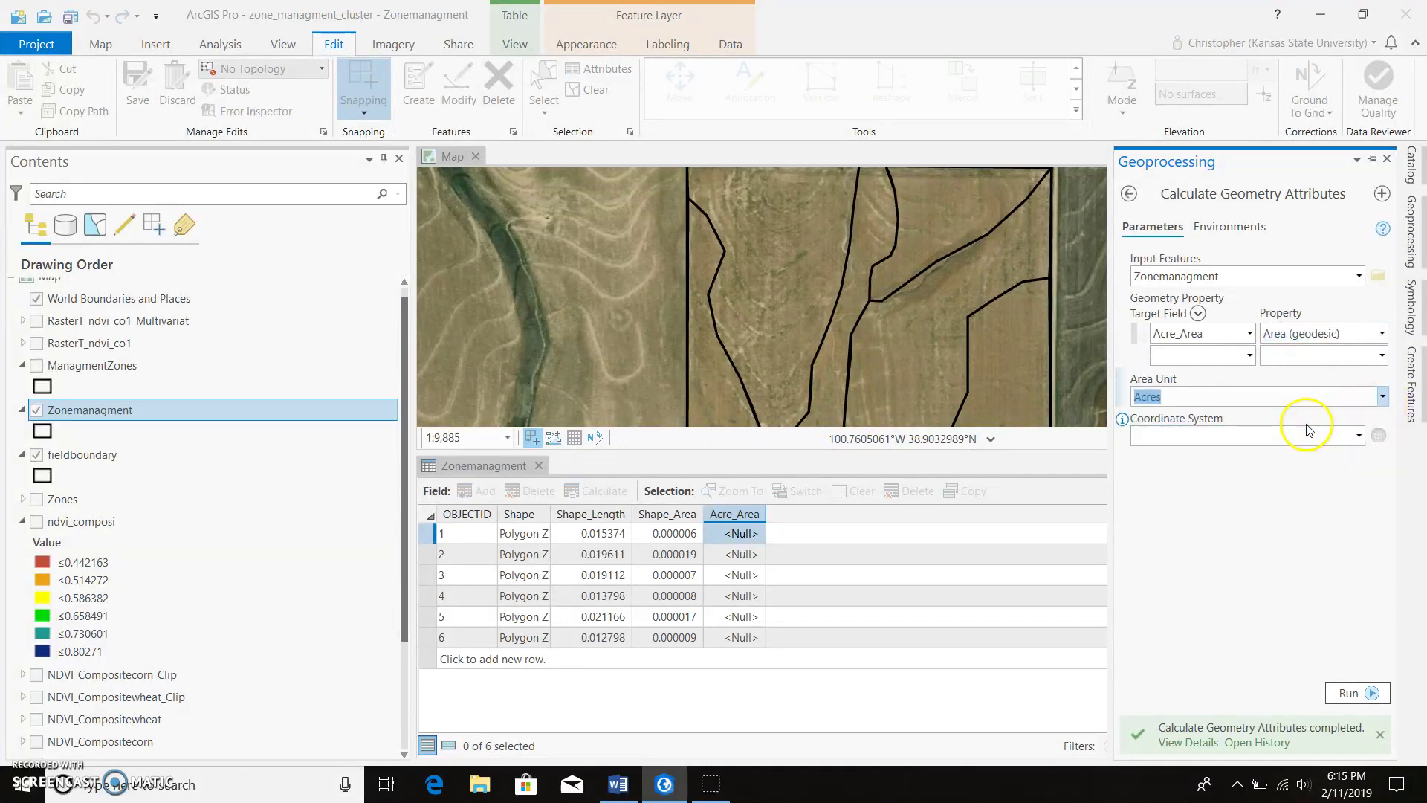
click(1307, 420)
click(1383, 399)
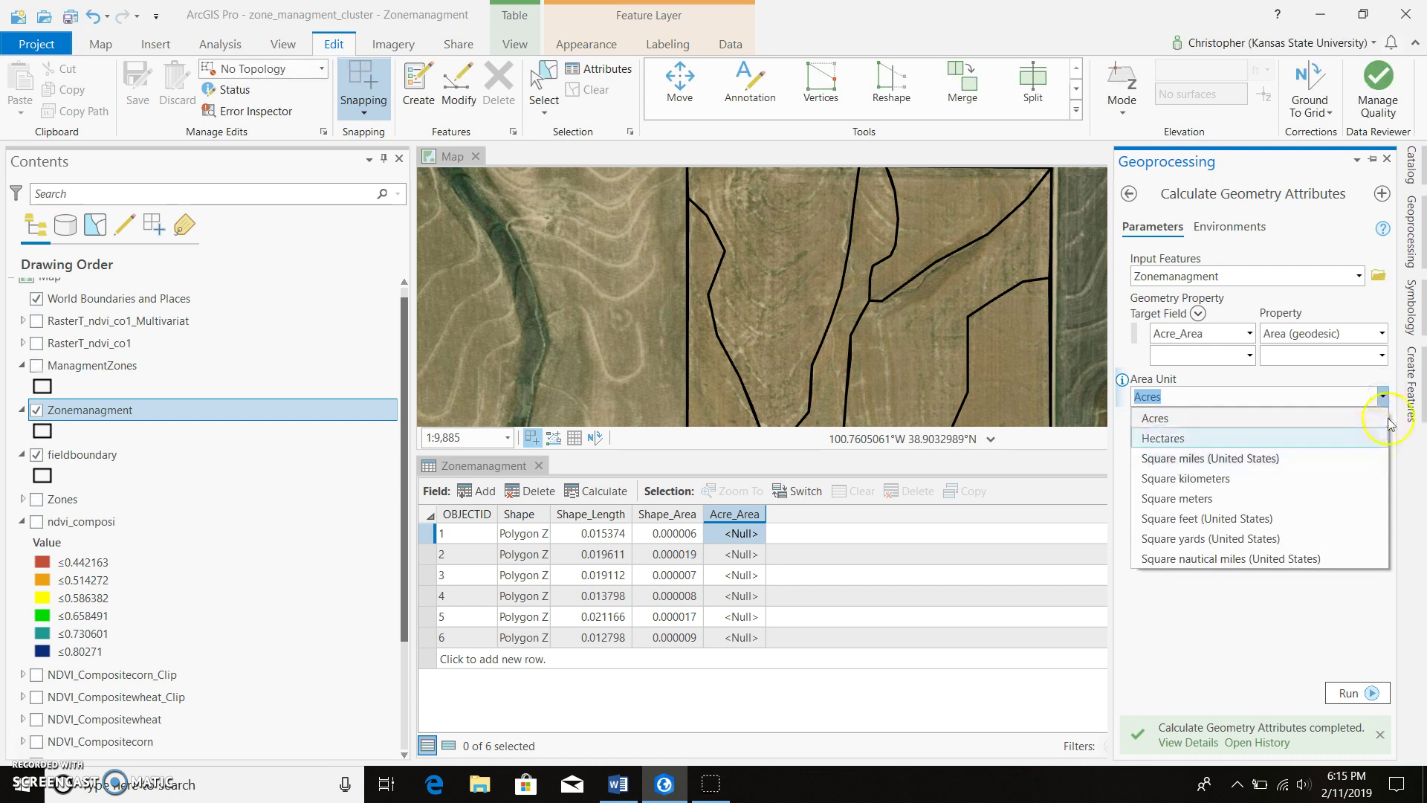
click(1384, 399)
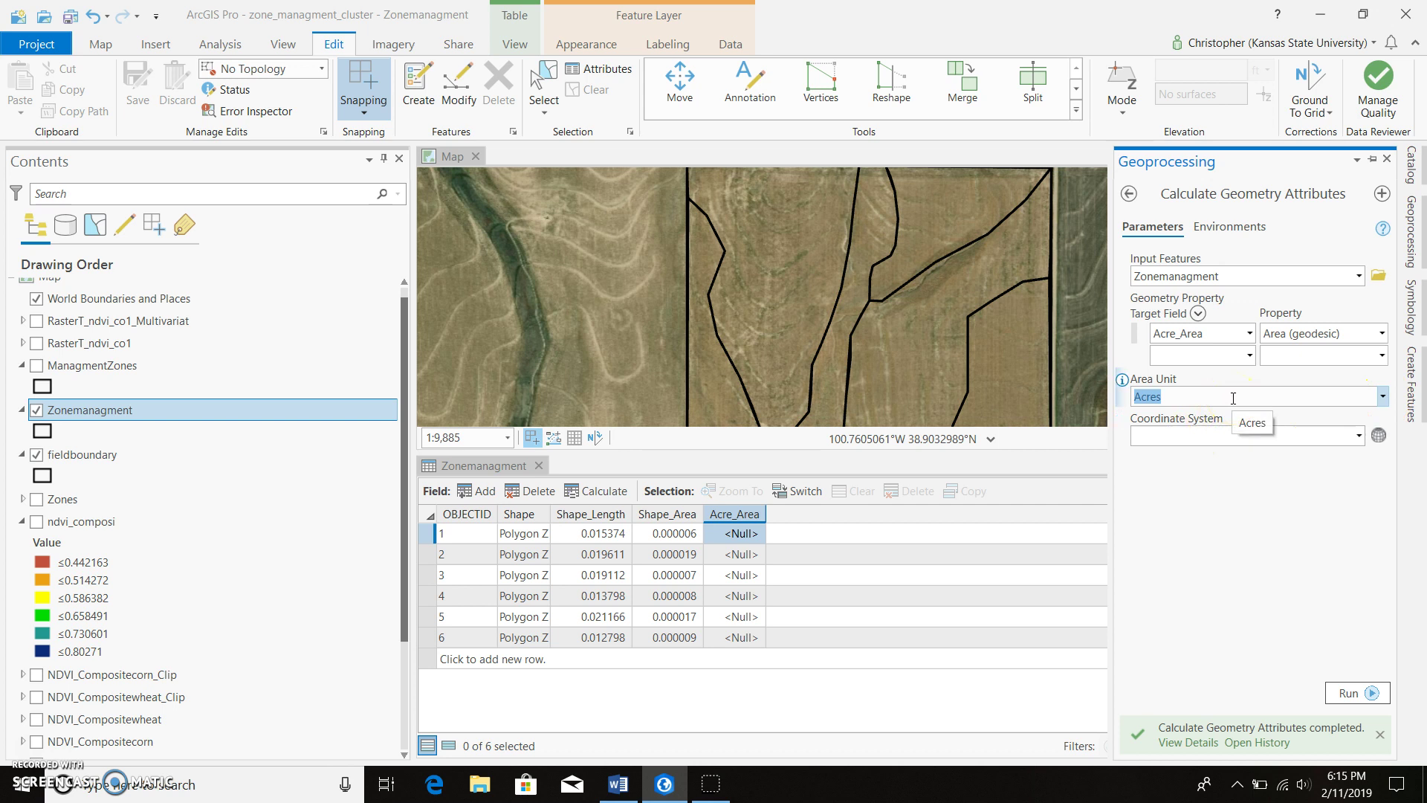
Set the coordinate system to GCS WGS 1984 and run the acreage calculation
click(1379, 435)
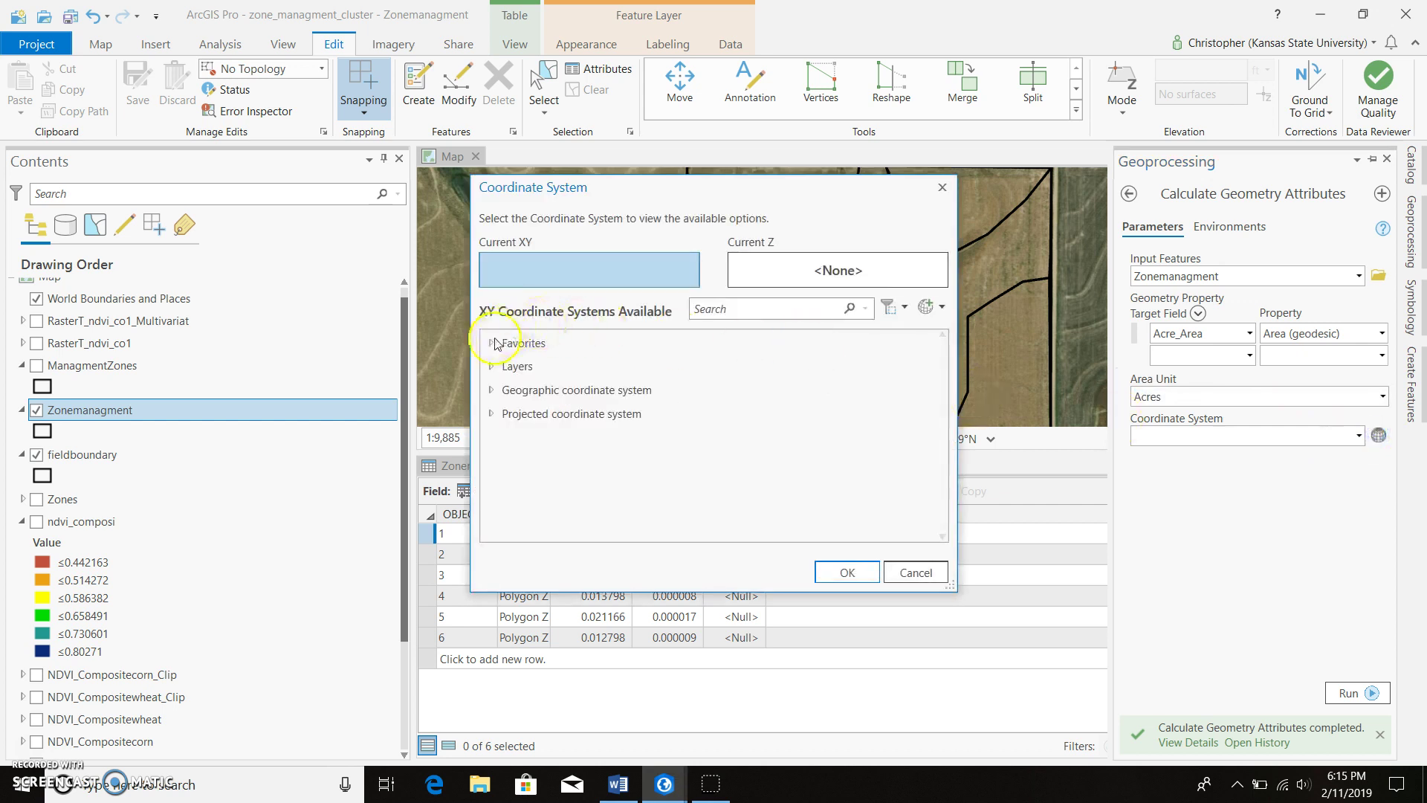
click(491, 345)
click(529, 364)
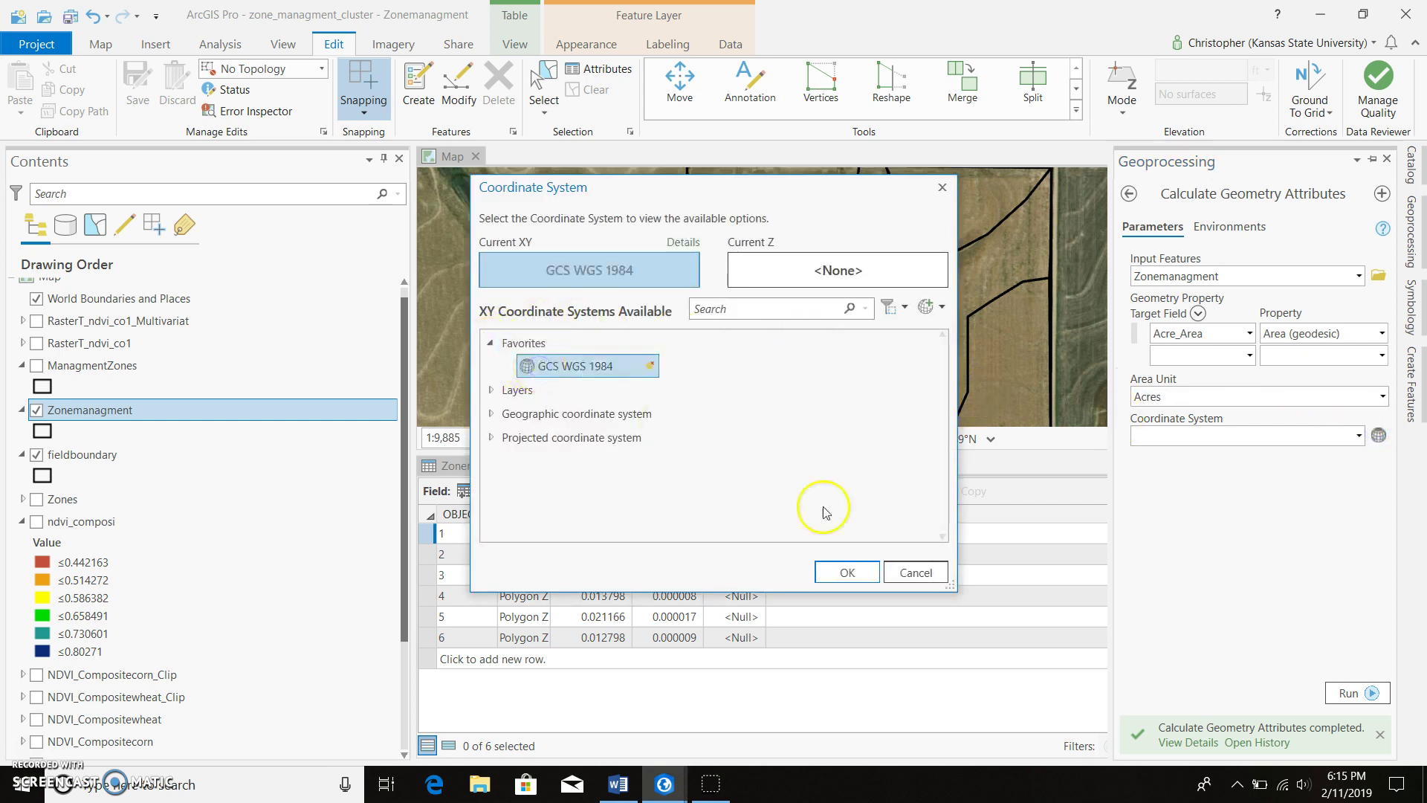
click(847, 572)
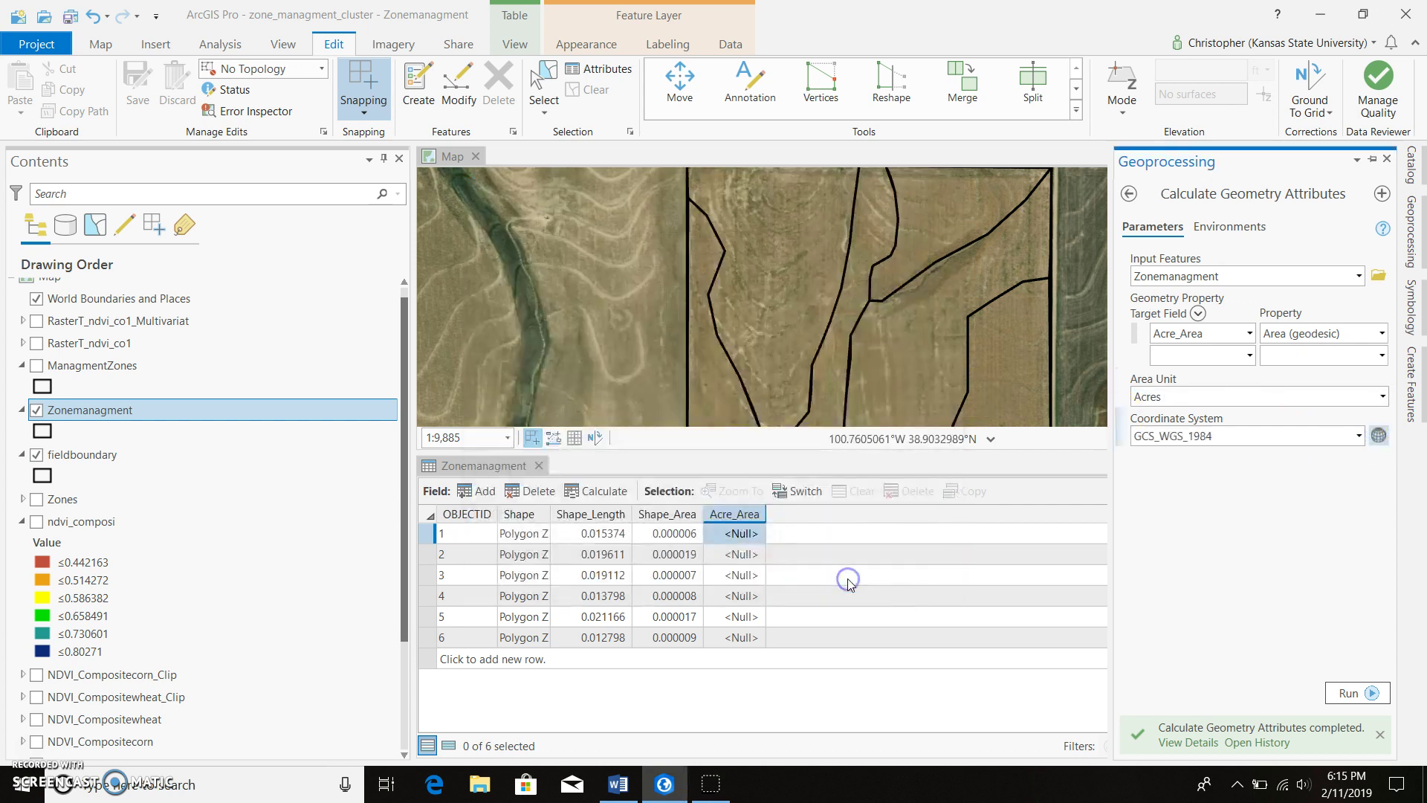
click(1349, 691)
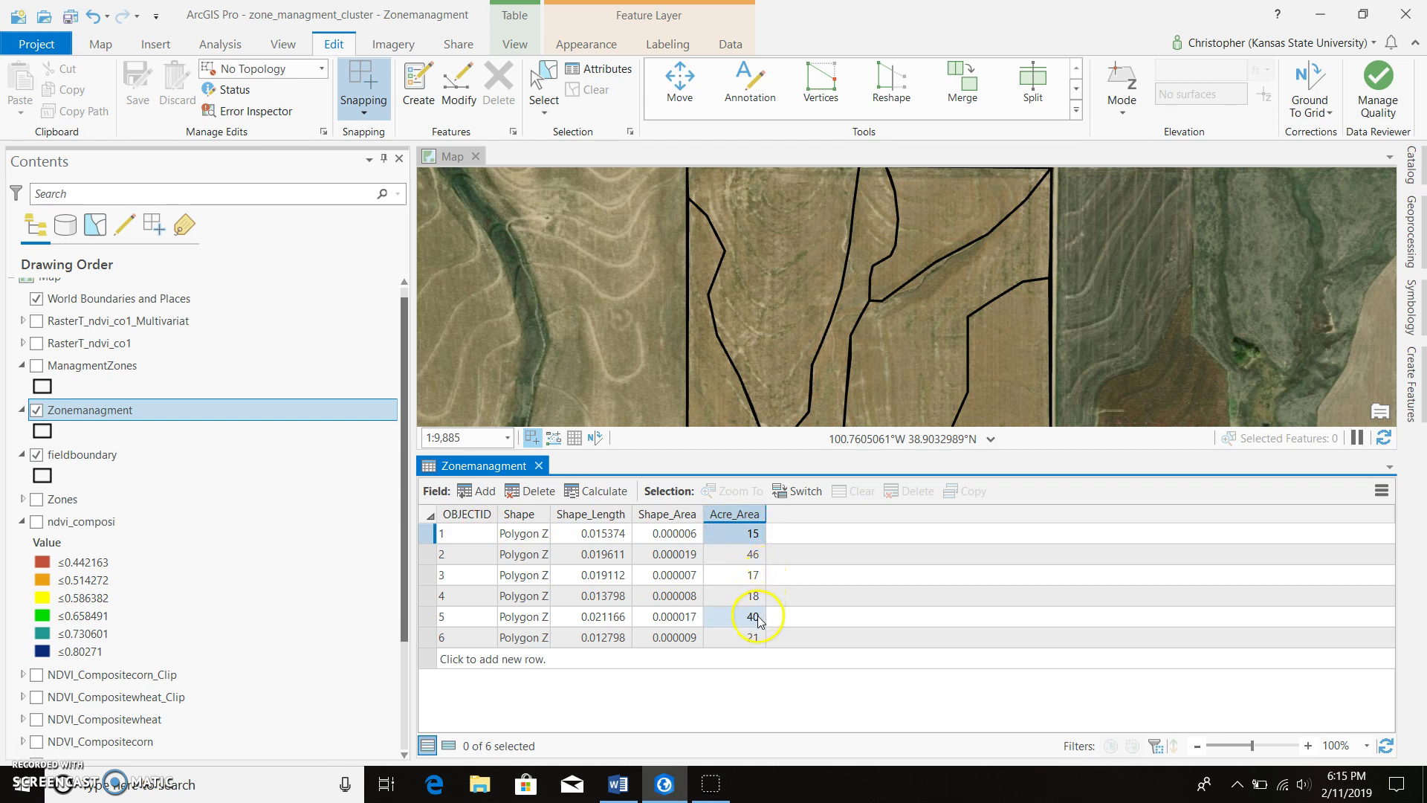
Review the calculated Acre_Area values, from 15 to 46 acres, in the table
click(603, 533)
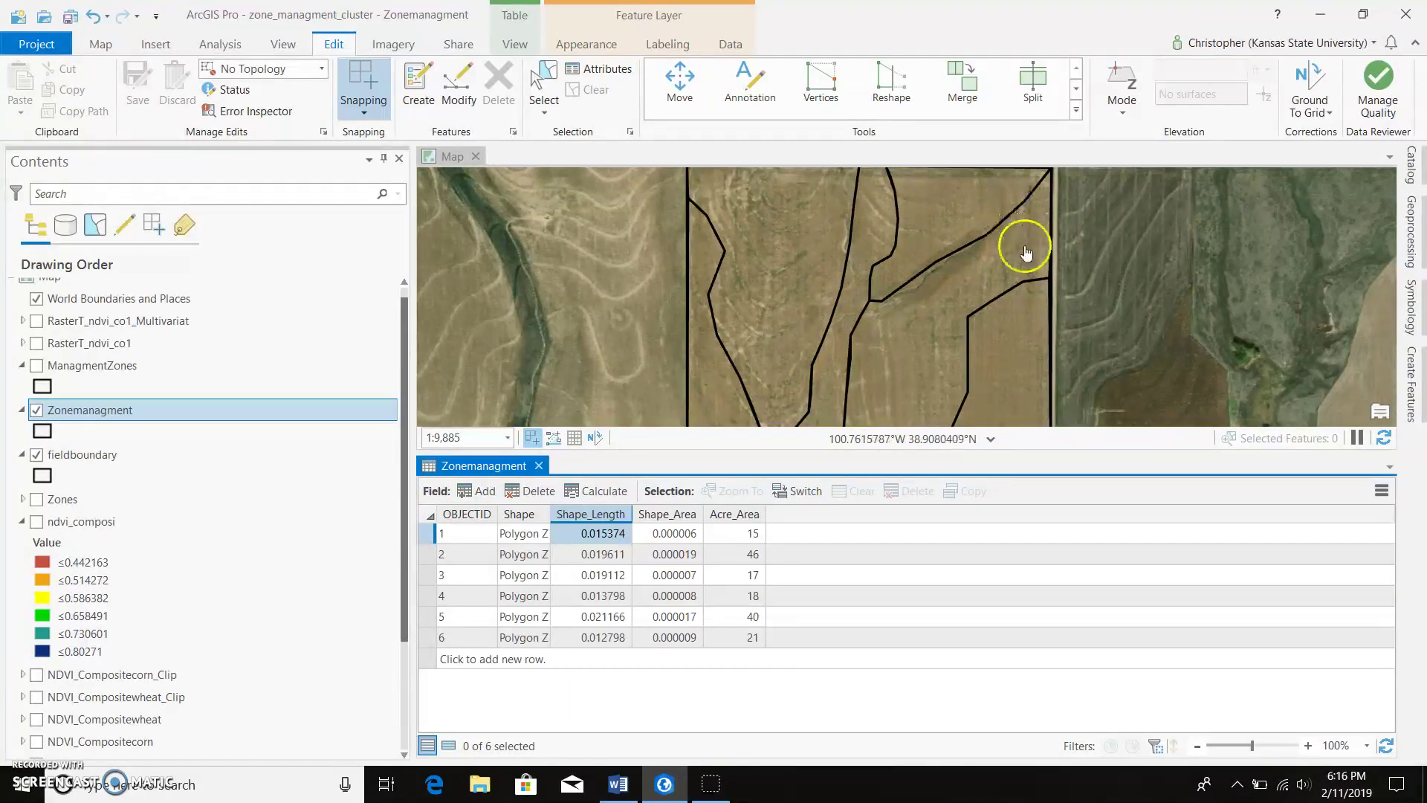
Create and save a Long field named Profile_N_PPM, then return to the table
click(487, 490)
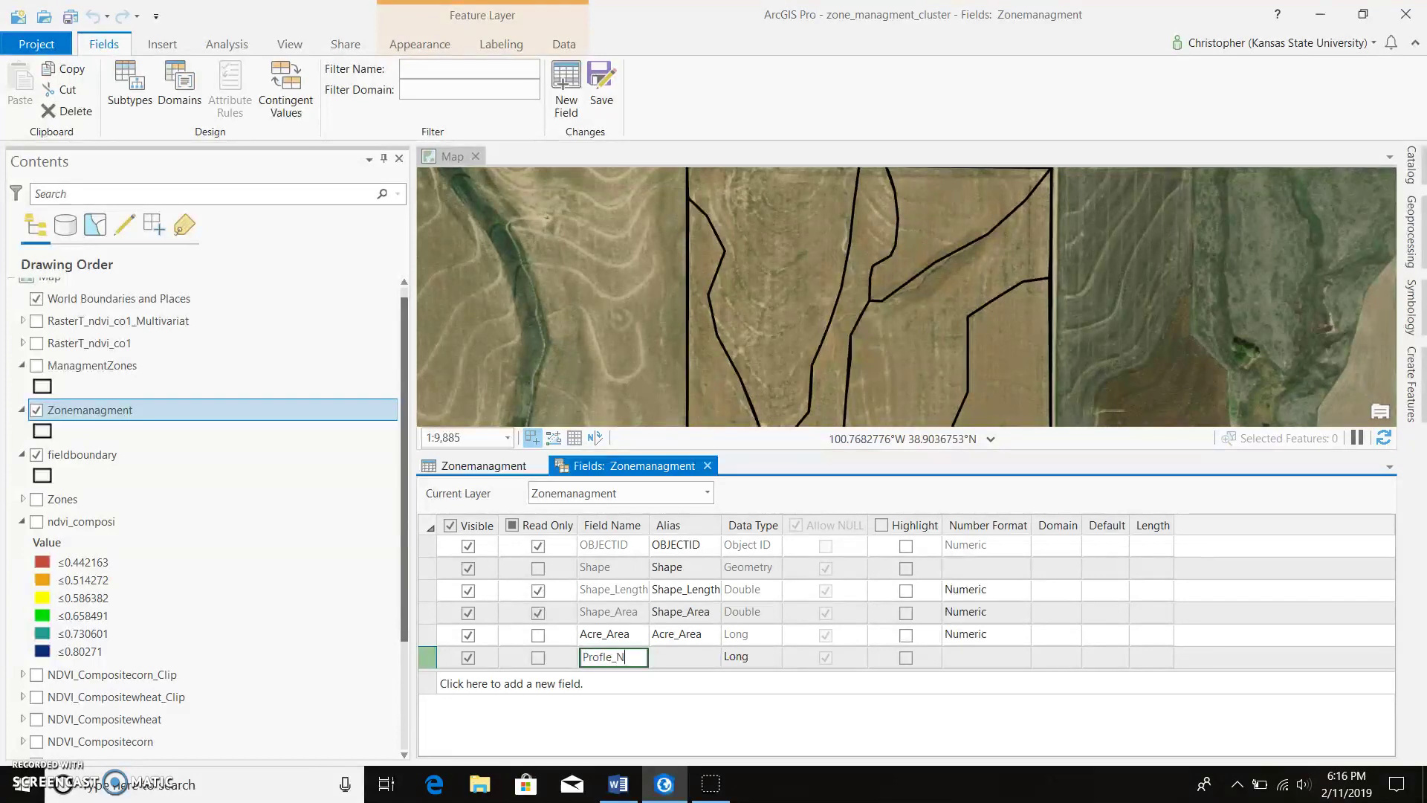
text(PM)
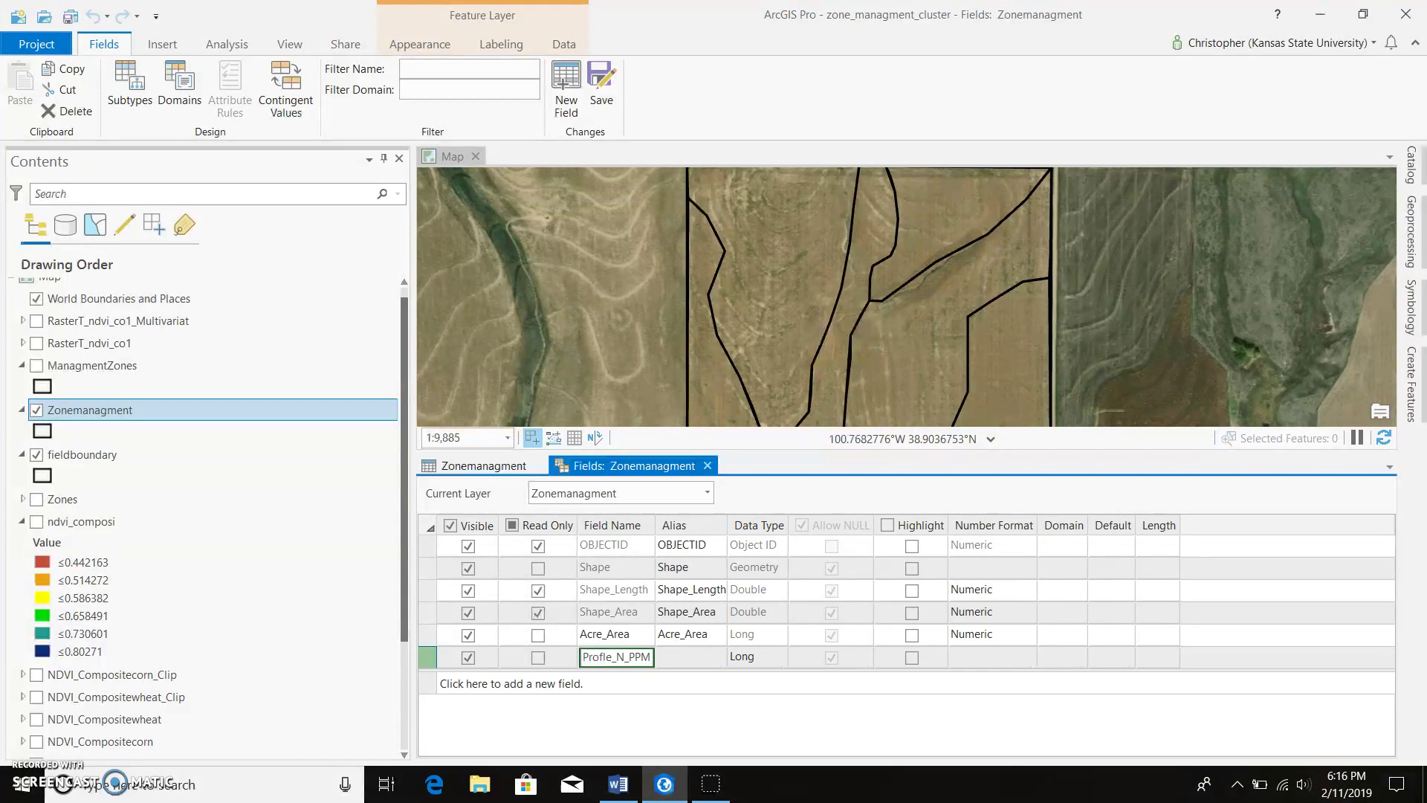
click(608, 78)
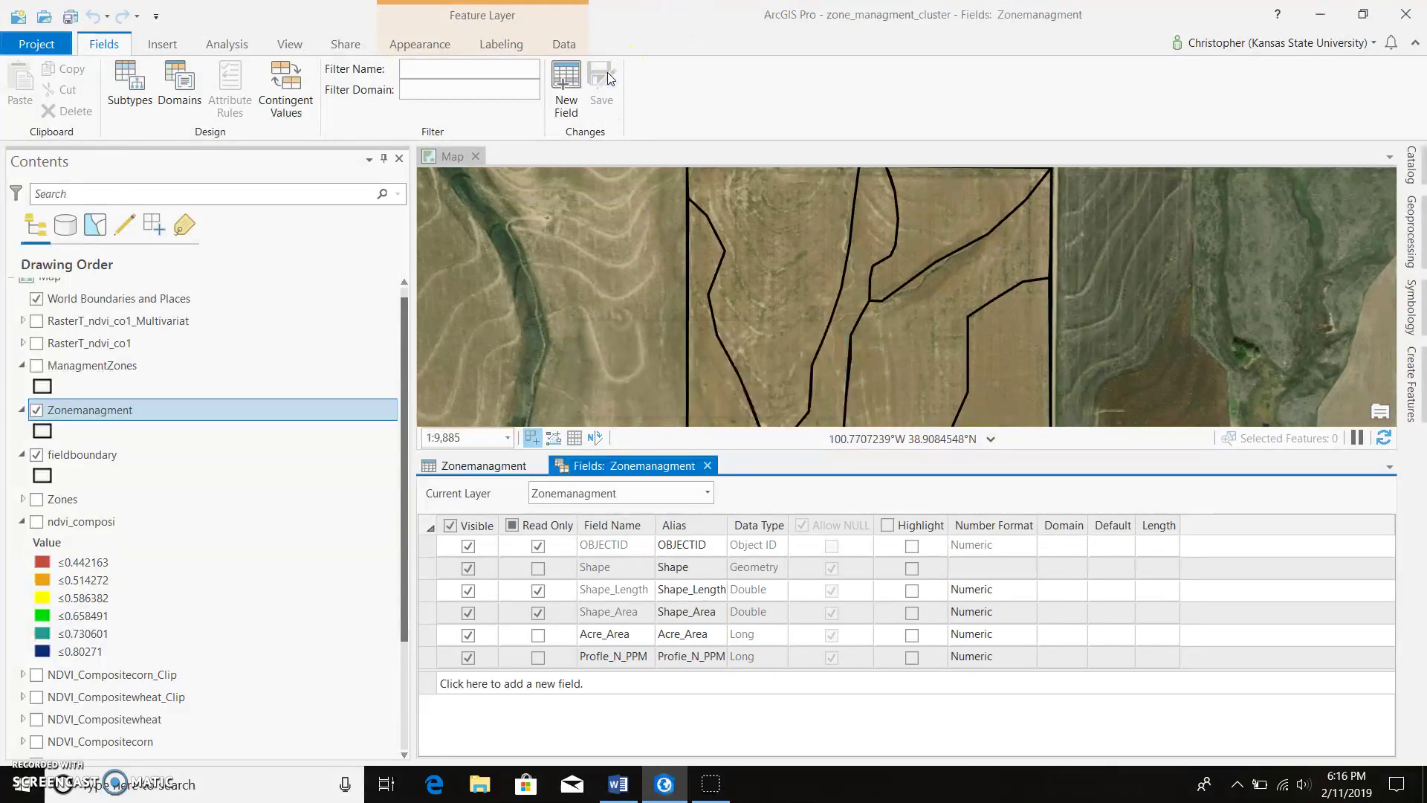
click(705, 465)
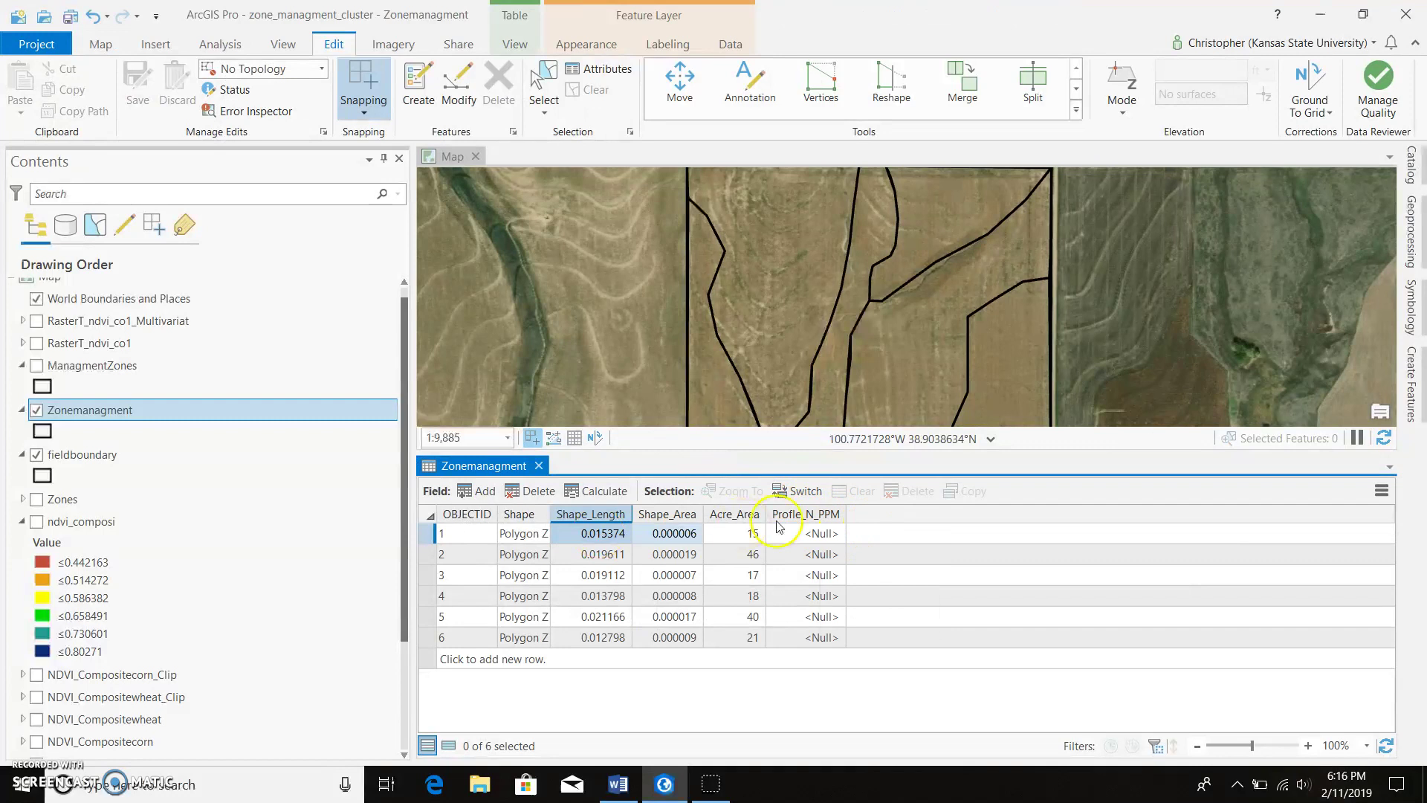
Add a Long field named OM_Percent to Zonemanagment and save it
click(843, 534)
click(480, 492)
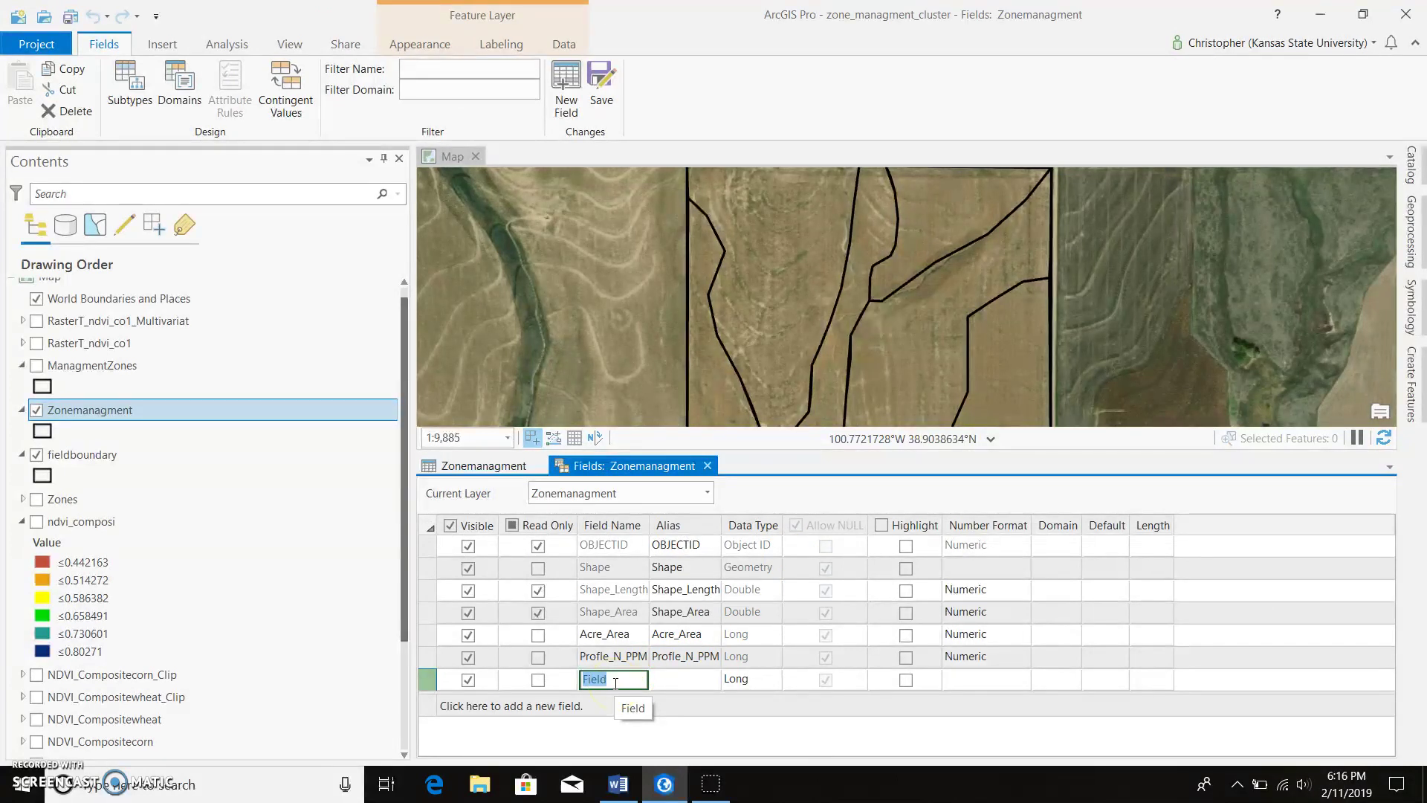
text(Org)
key(BackSpace)
key(BackSpace)
key(BackSpace)
text(OM_Percent)
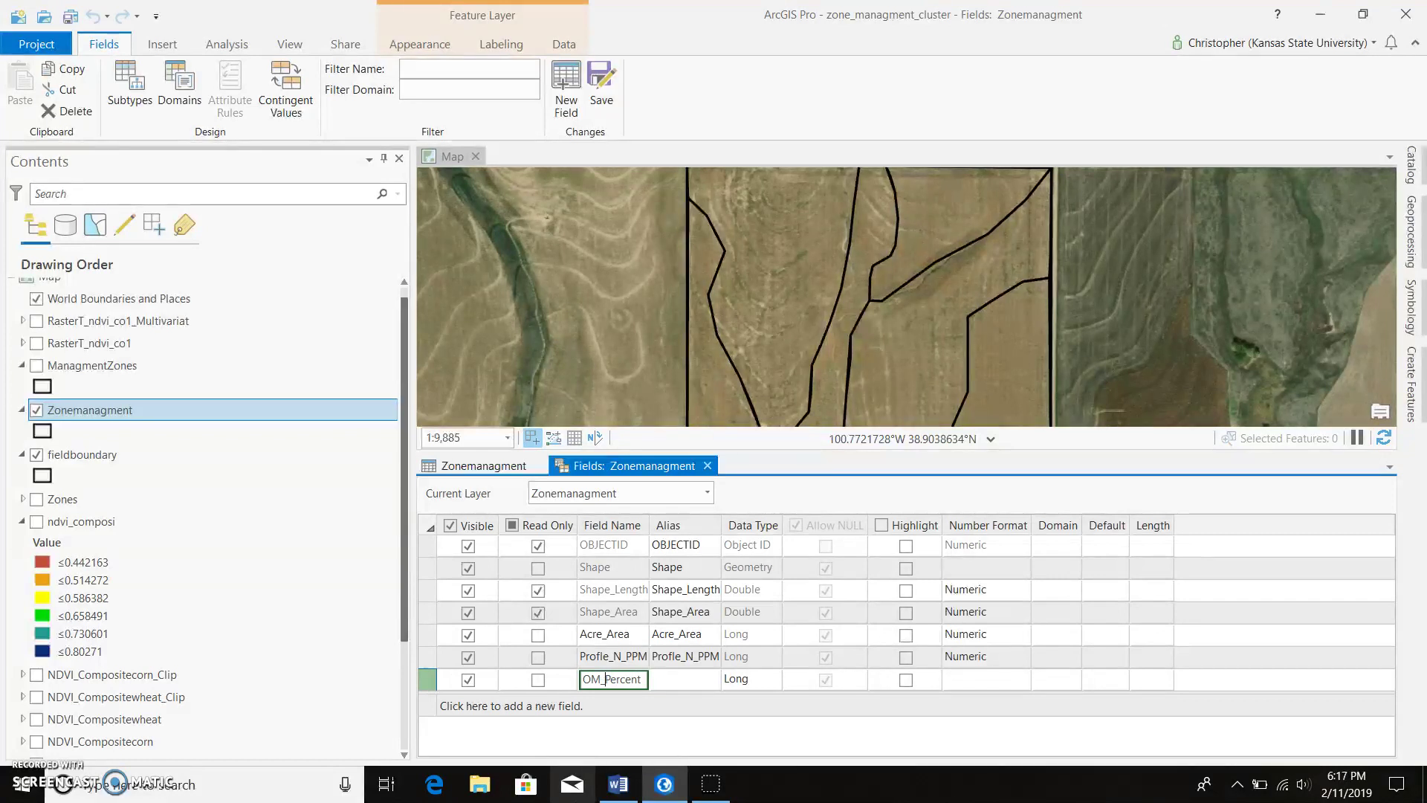
click(598, 84)
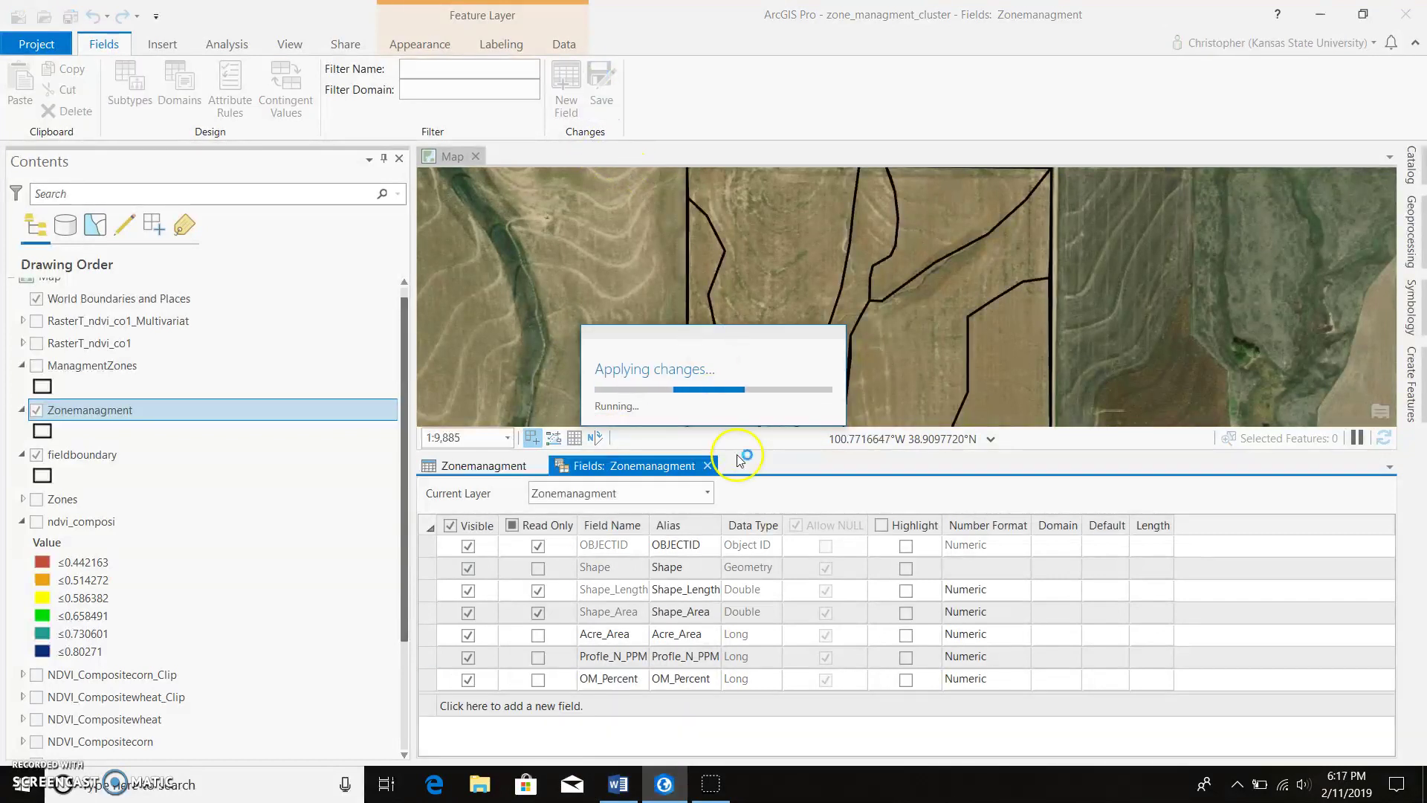
click(707, 467)
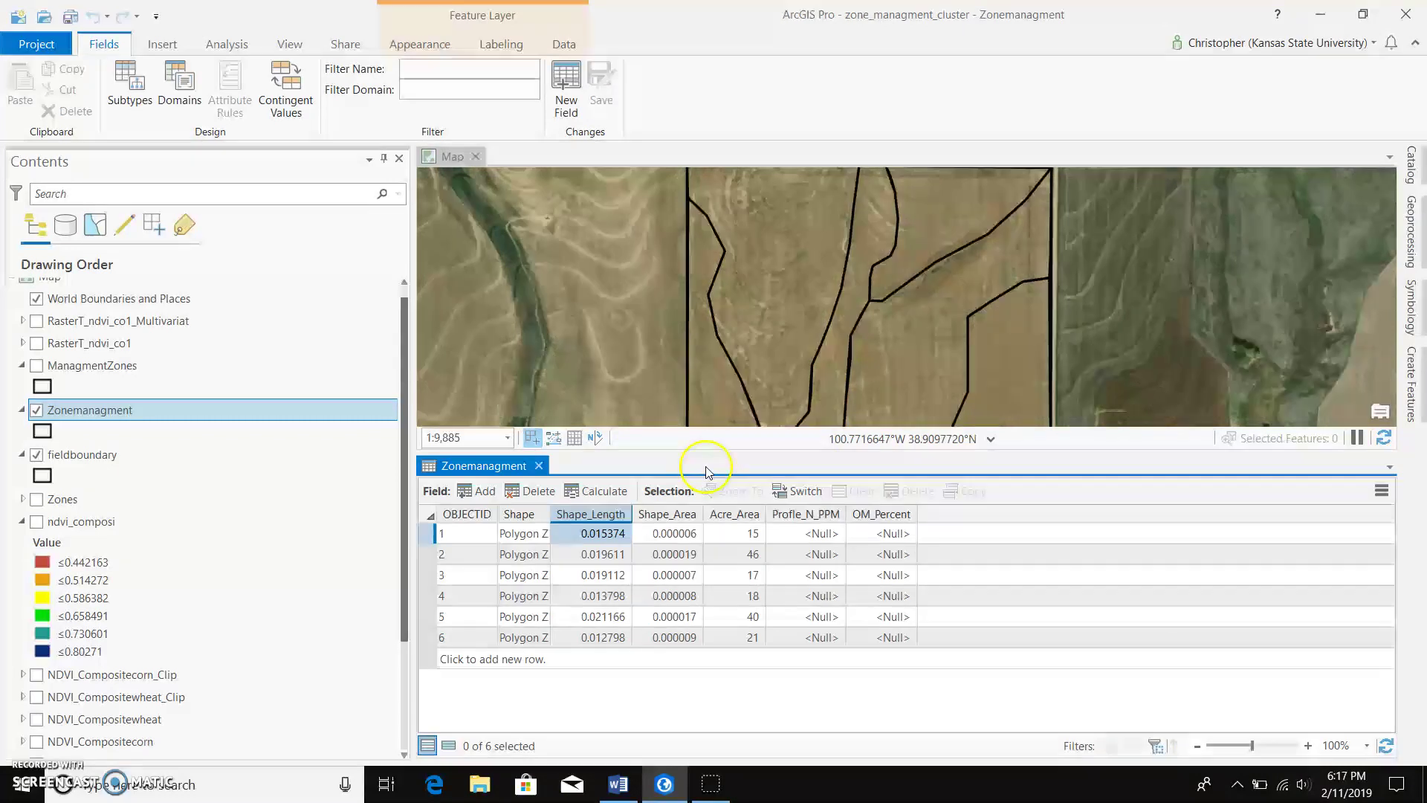
Enter Profile_N_PPM values 3, 5, 6 and 1 for zones 1 to 4
click(823, 540)
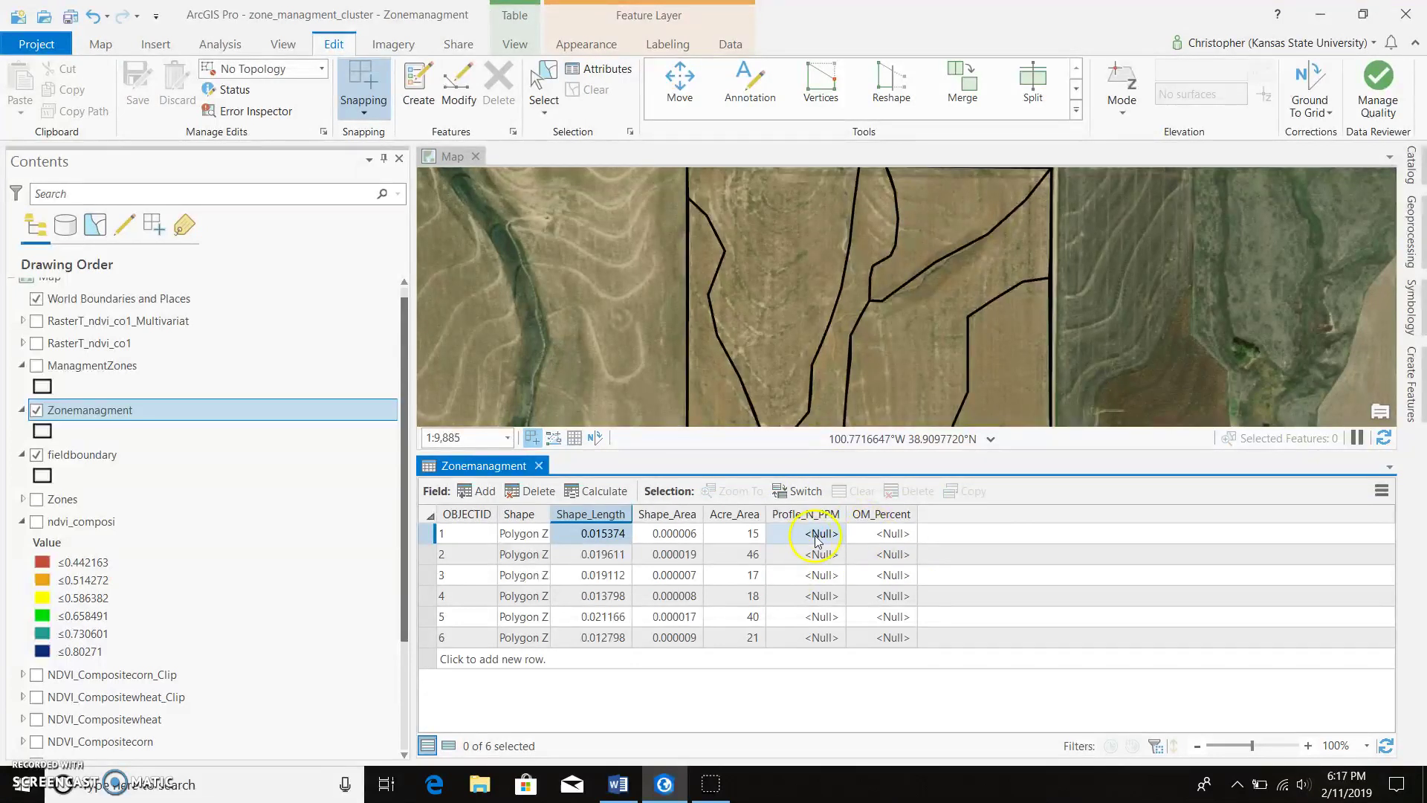
click(817, 536)
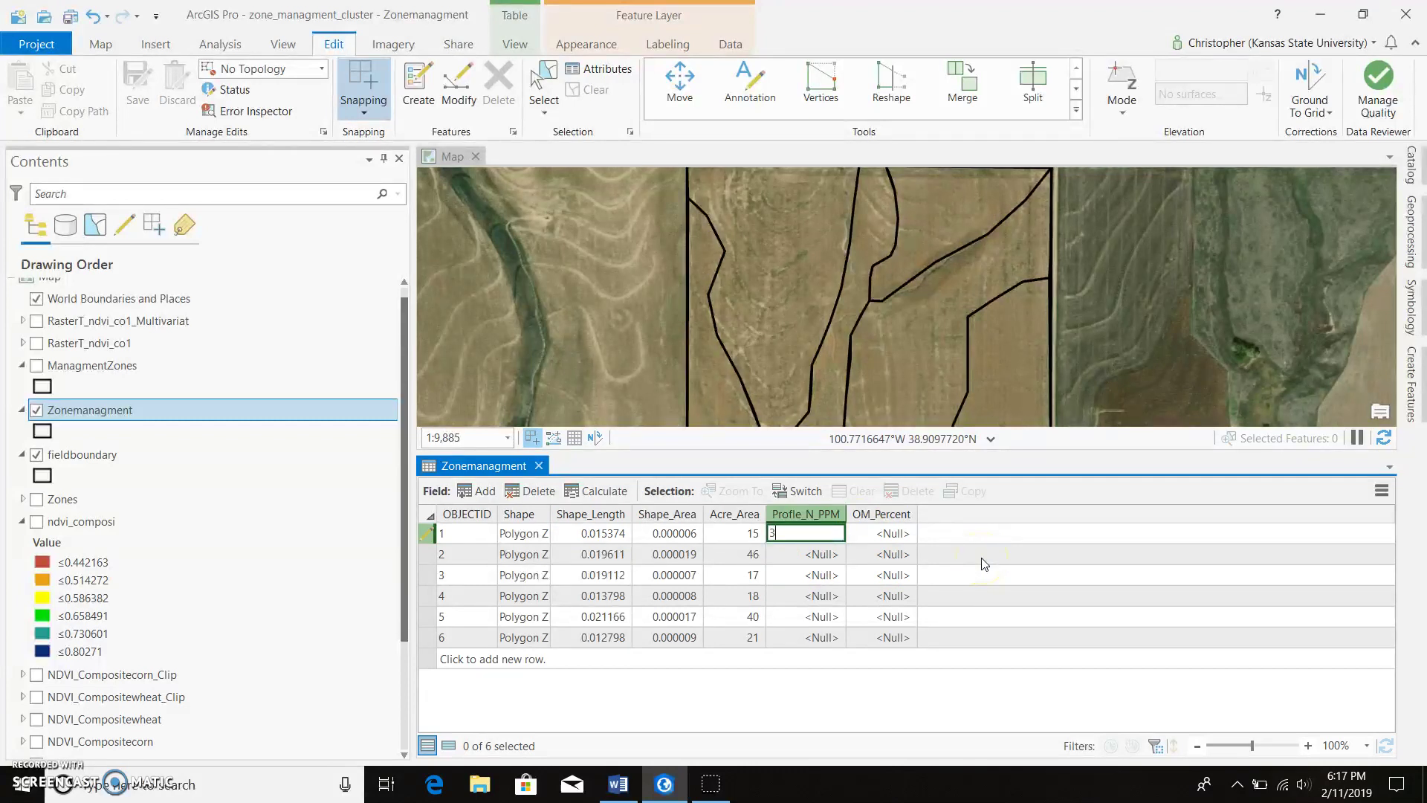
click(794, 550)
click(796, 551)
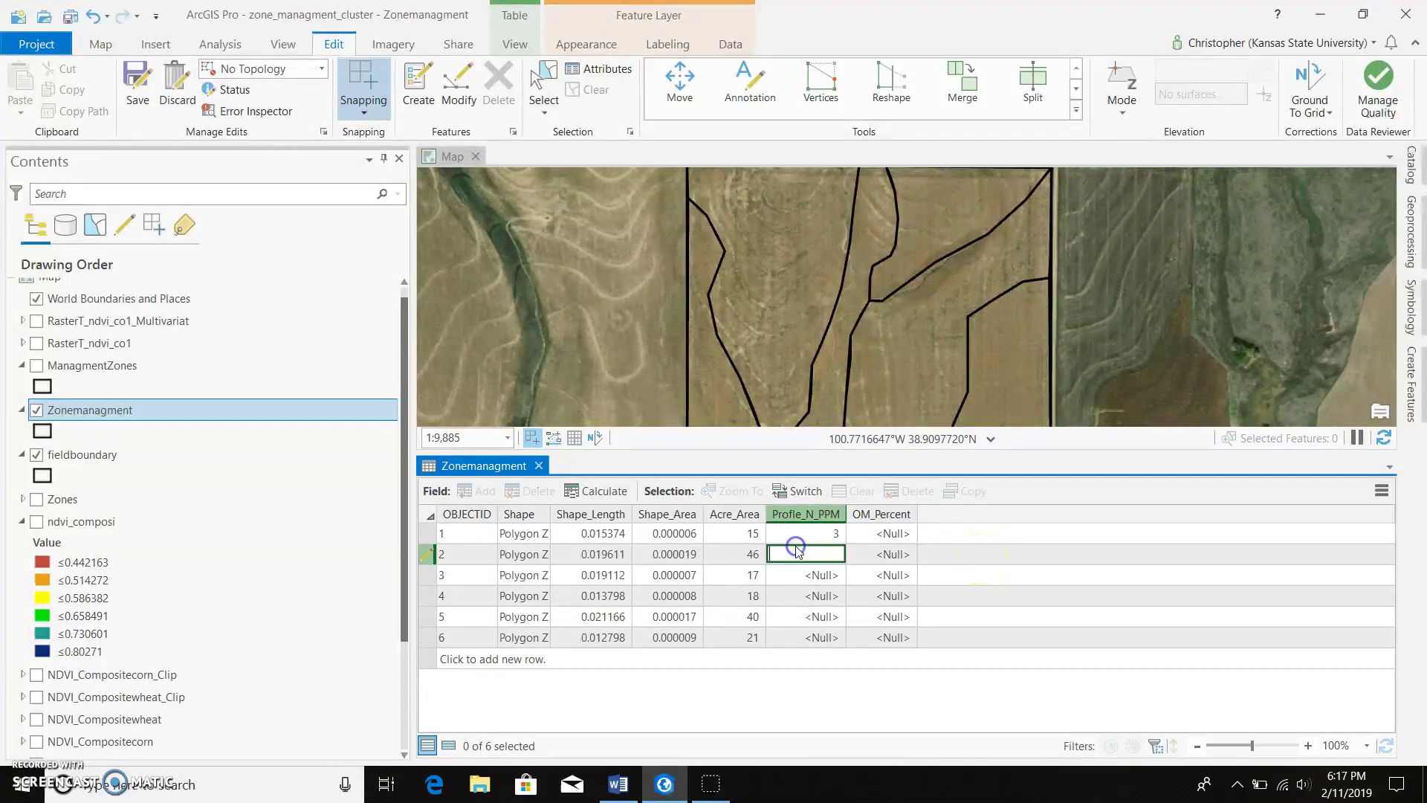
text(5)
click(818, 575)
text(6)
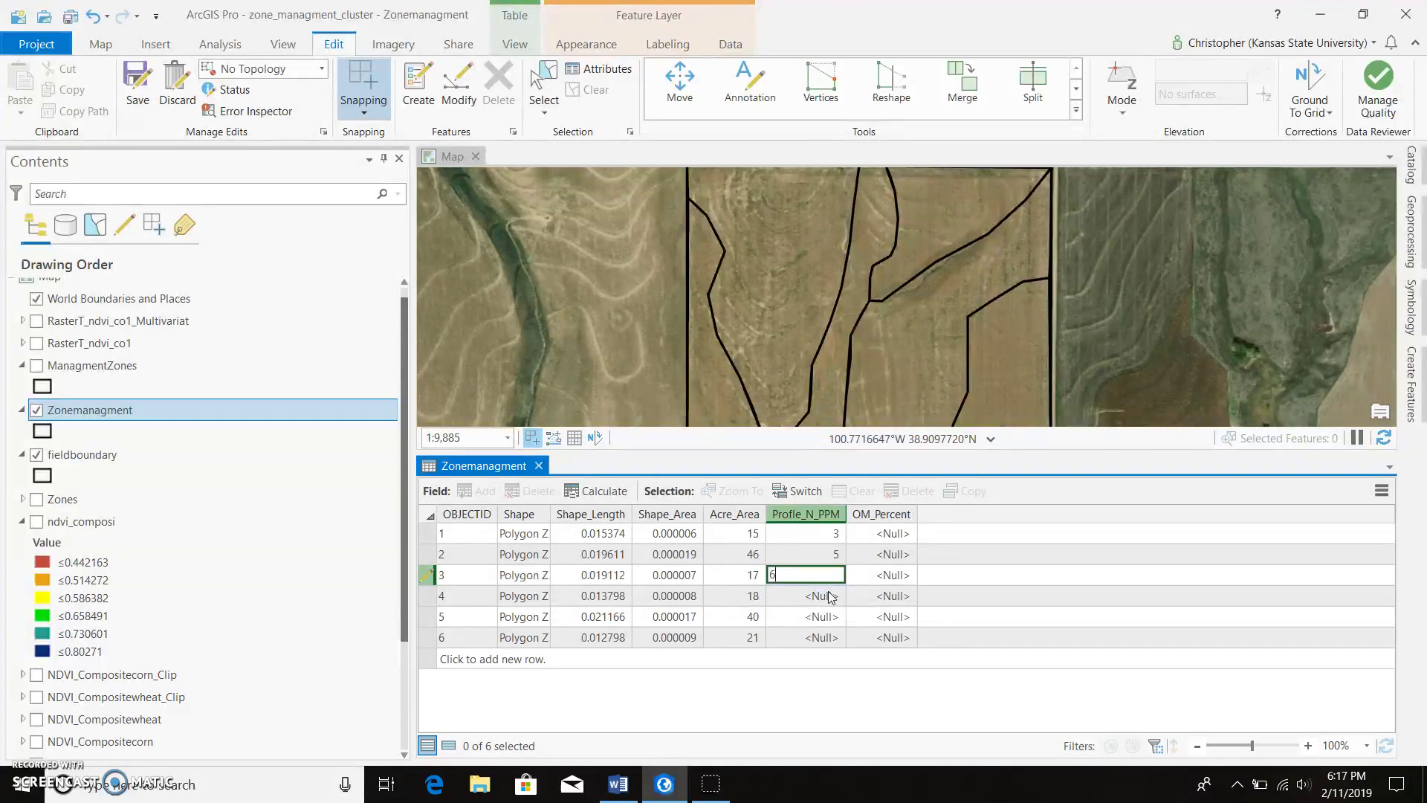
click(828, 596)
click(828, 596)
text(1)
Enter Profile_N_PPM values 8 and 3 for zones 5 and 6
click(823, 617)
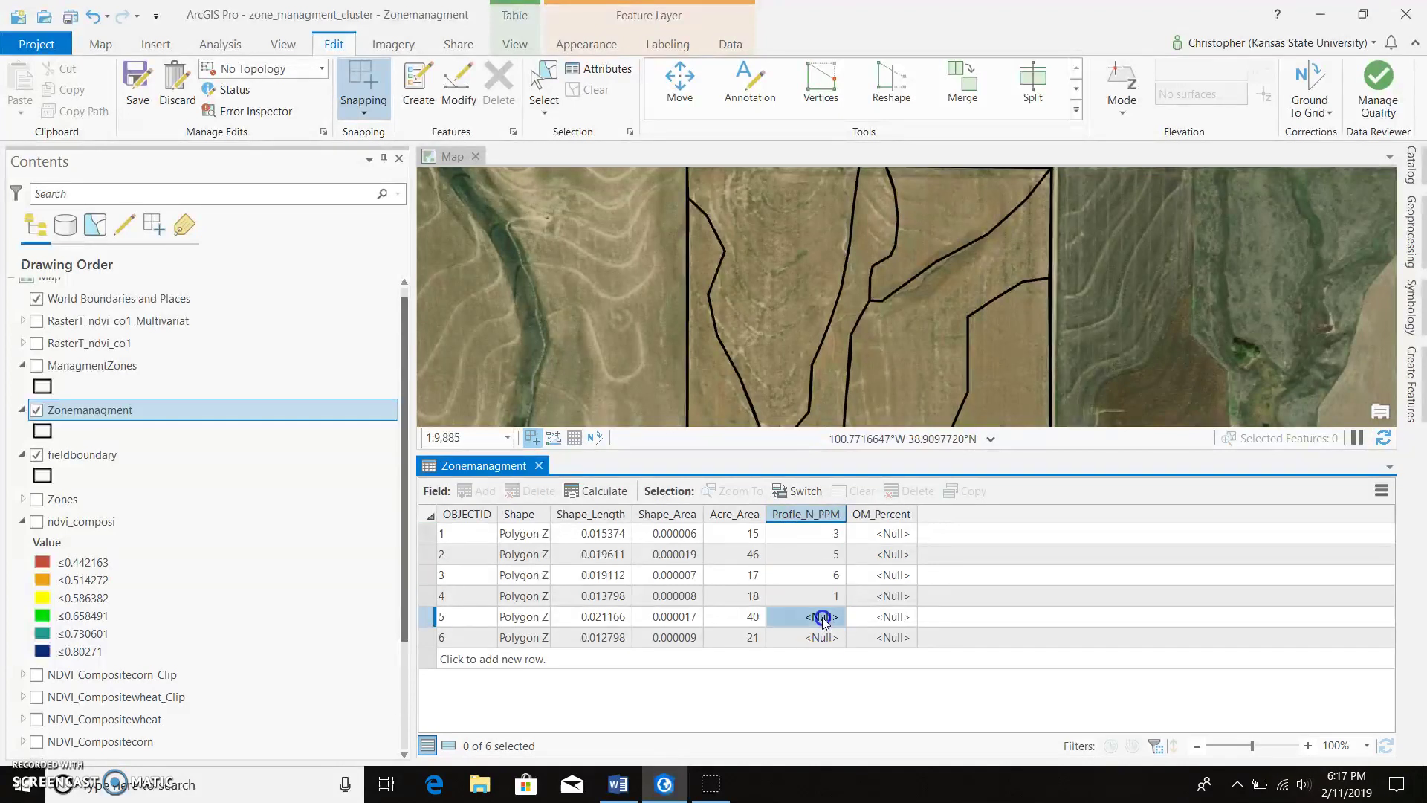
click(823, 617)
text(8)
click(827, 636)
click(827, 637)
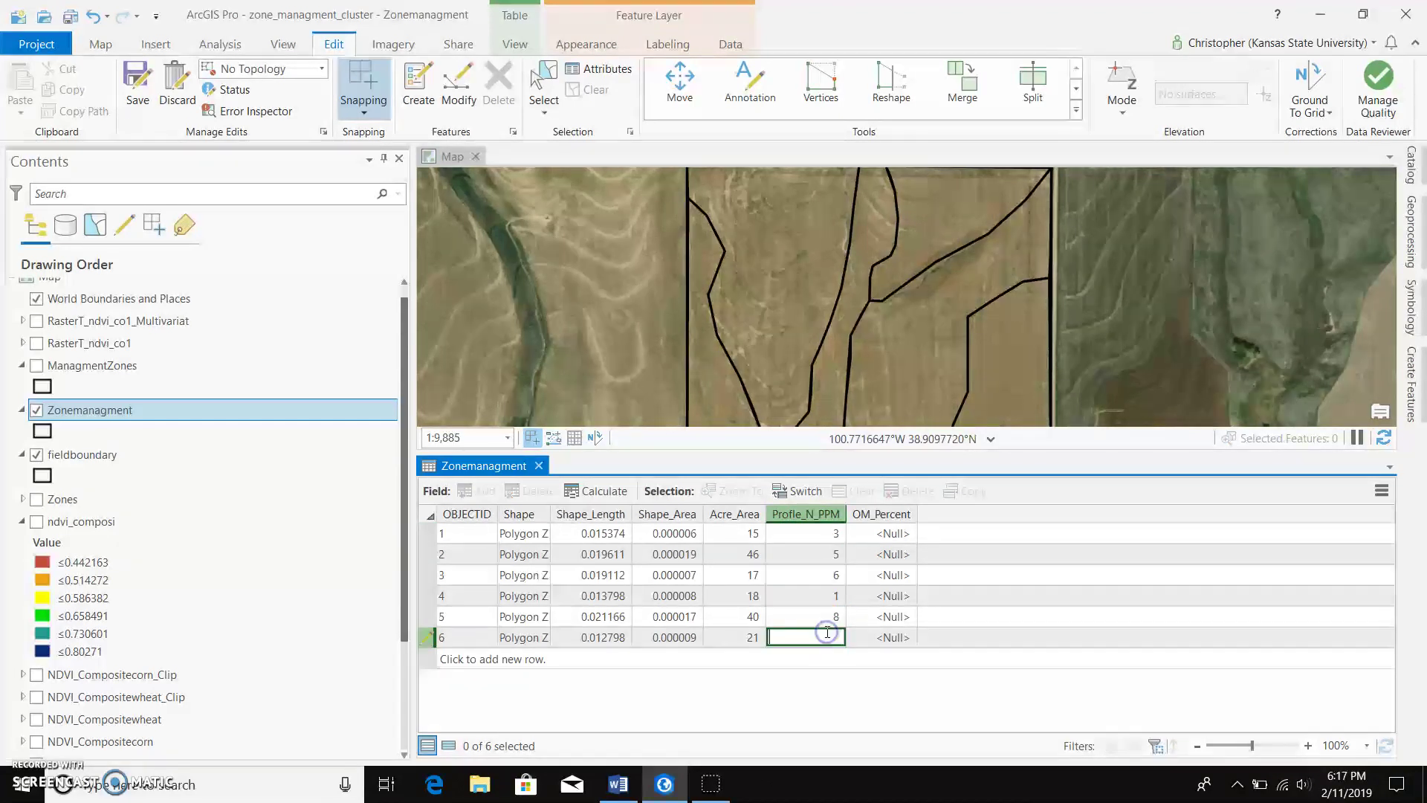
text(3)
click(902, 535)
click(903, 535)
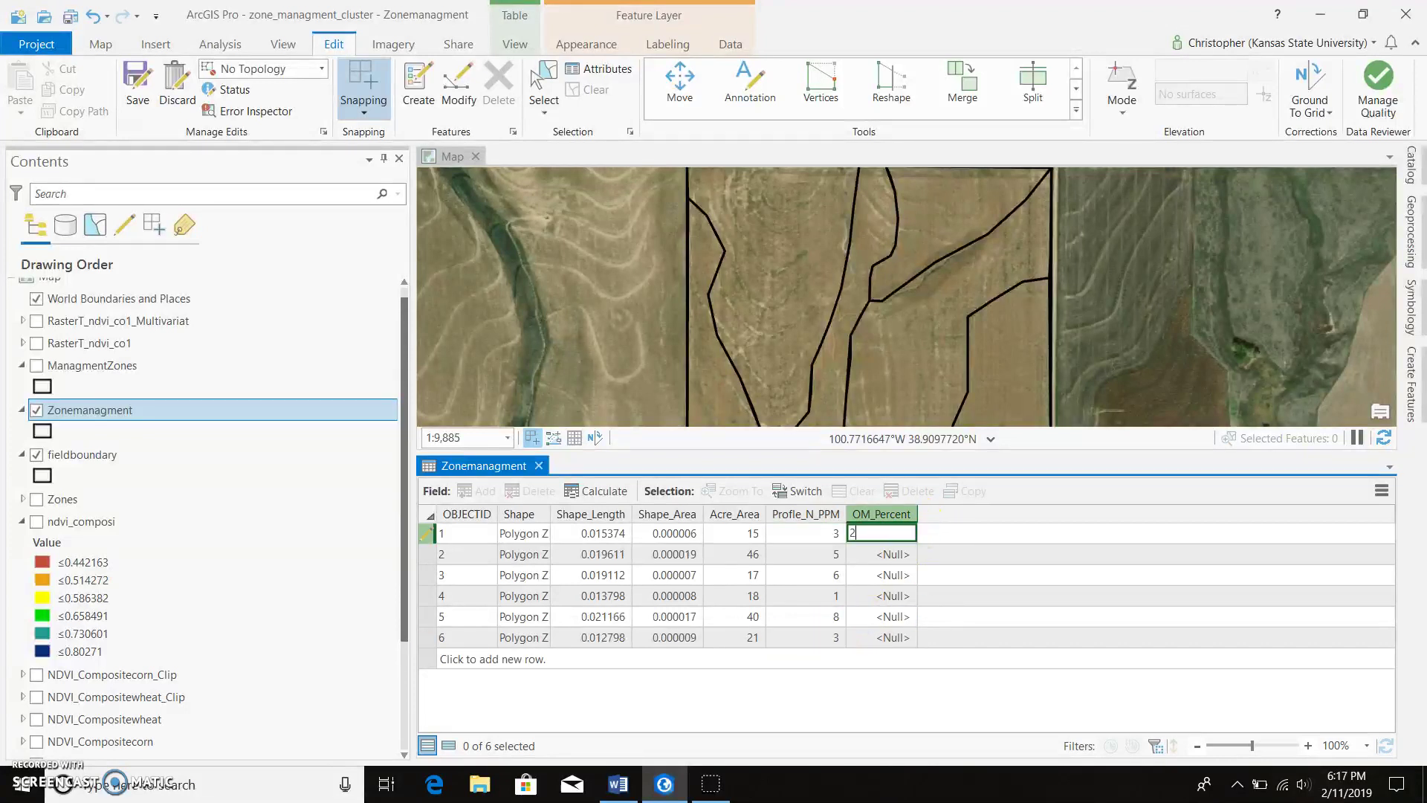
Enter 2 as the OM_Percent value for every remaining zone through zone 6
click(895, 553)
click(900, 552)
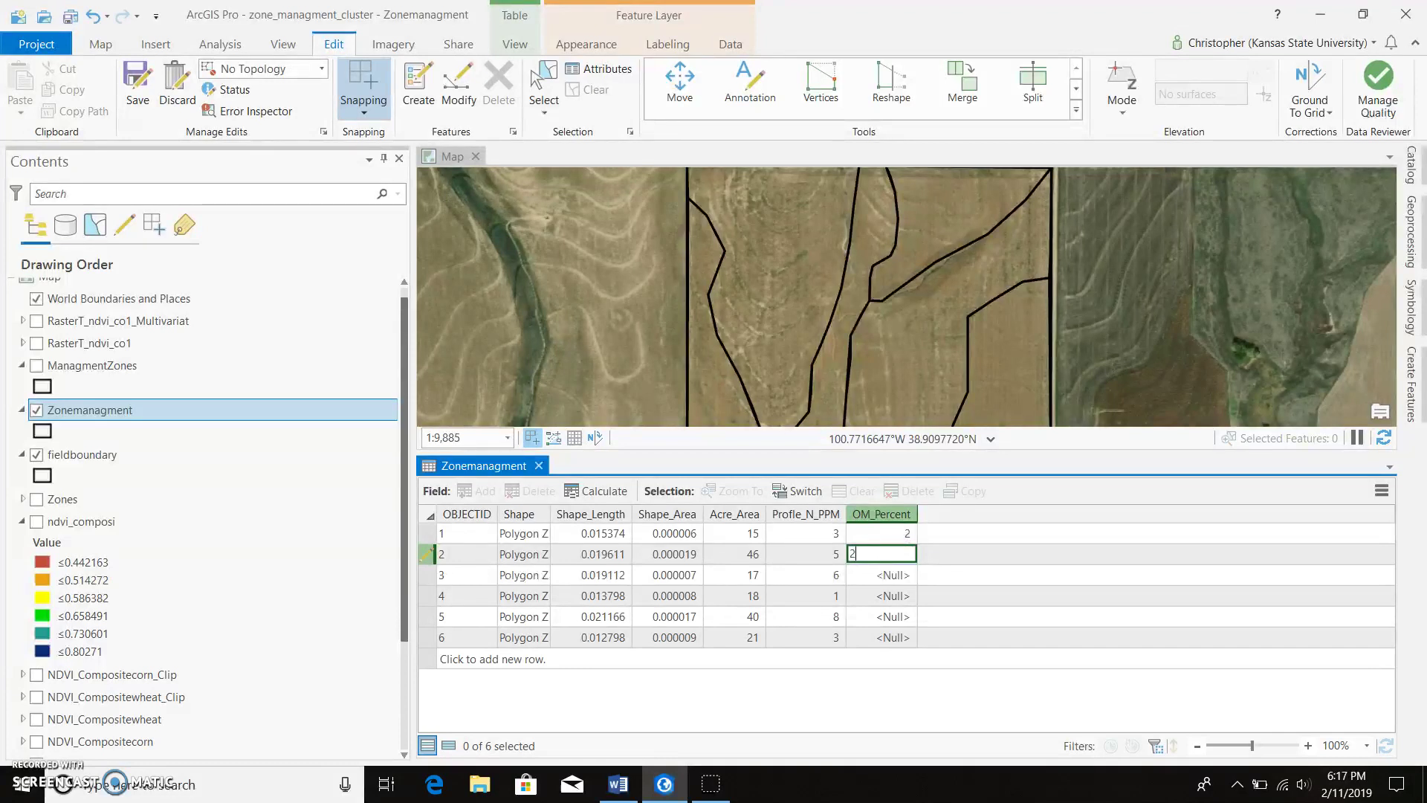
text(22)
click(897, 573)
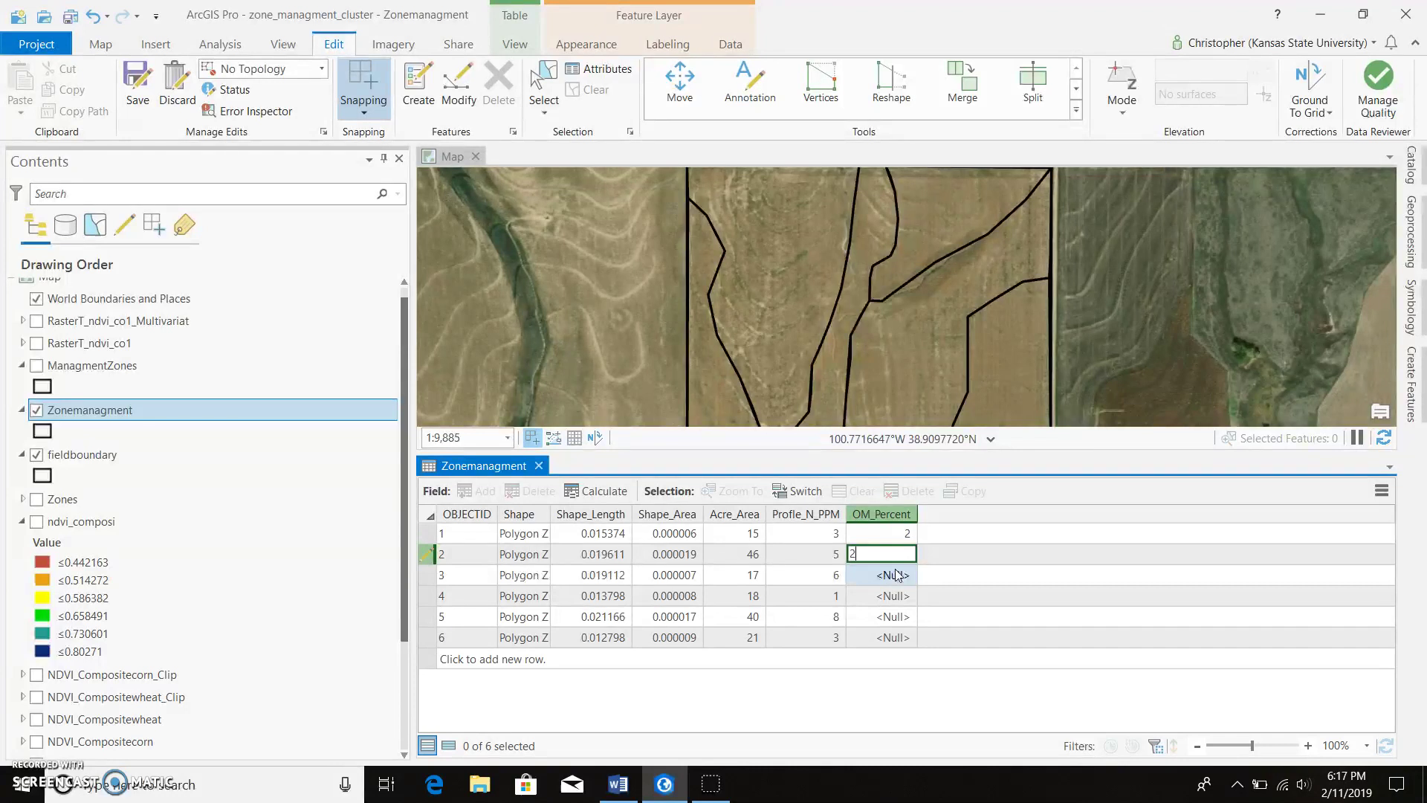
click(897, 575)
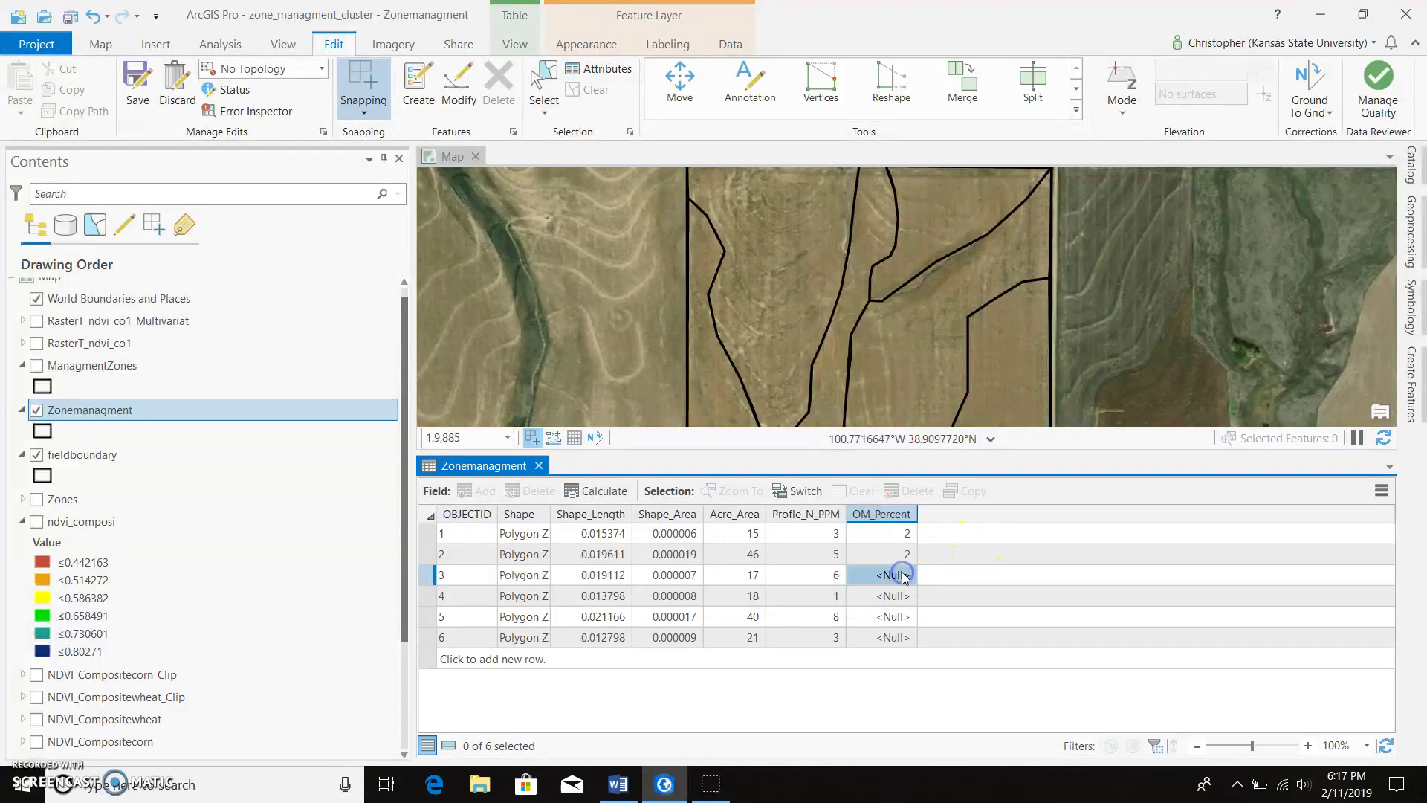
text(2)
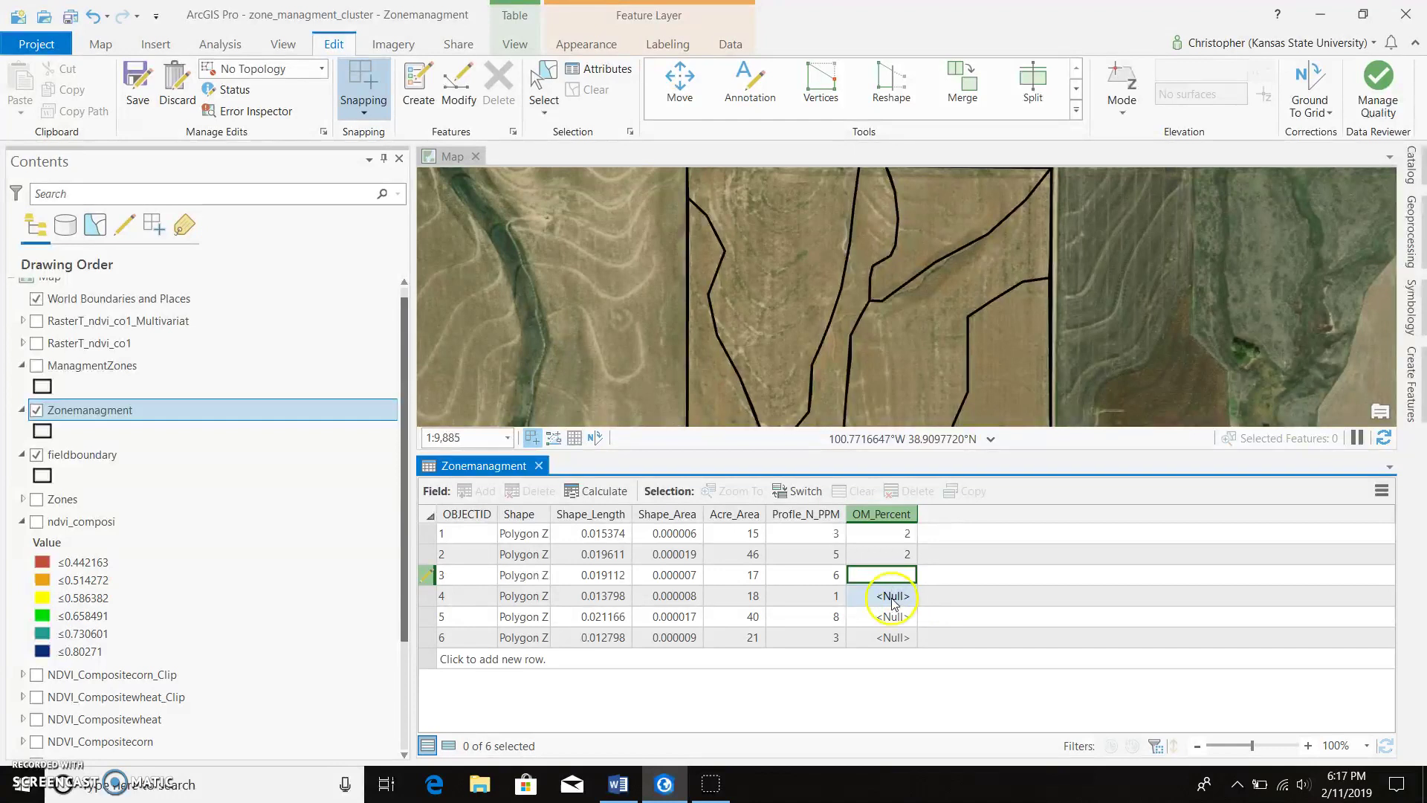
click(890, 598)
text(2)
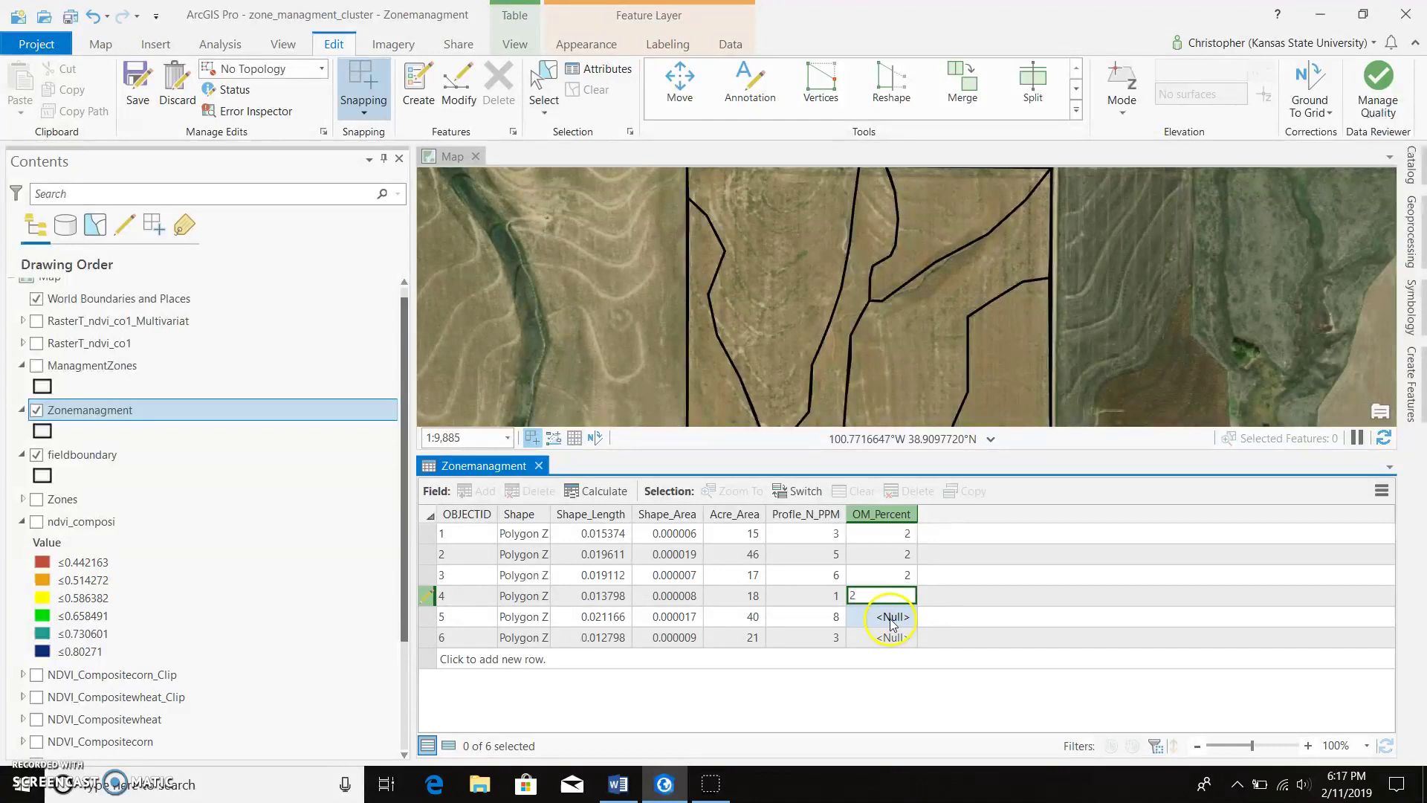
click(892, 616)
text(2)
click(891, 638)
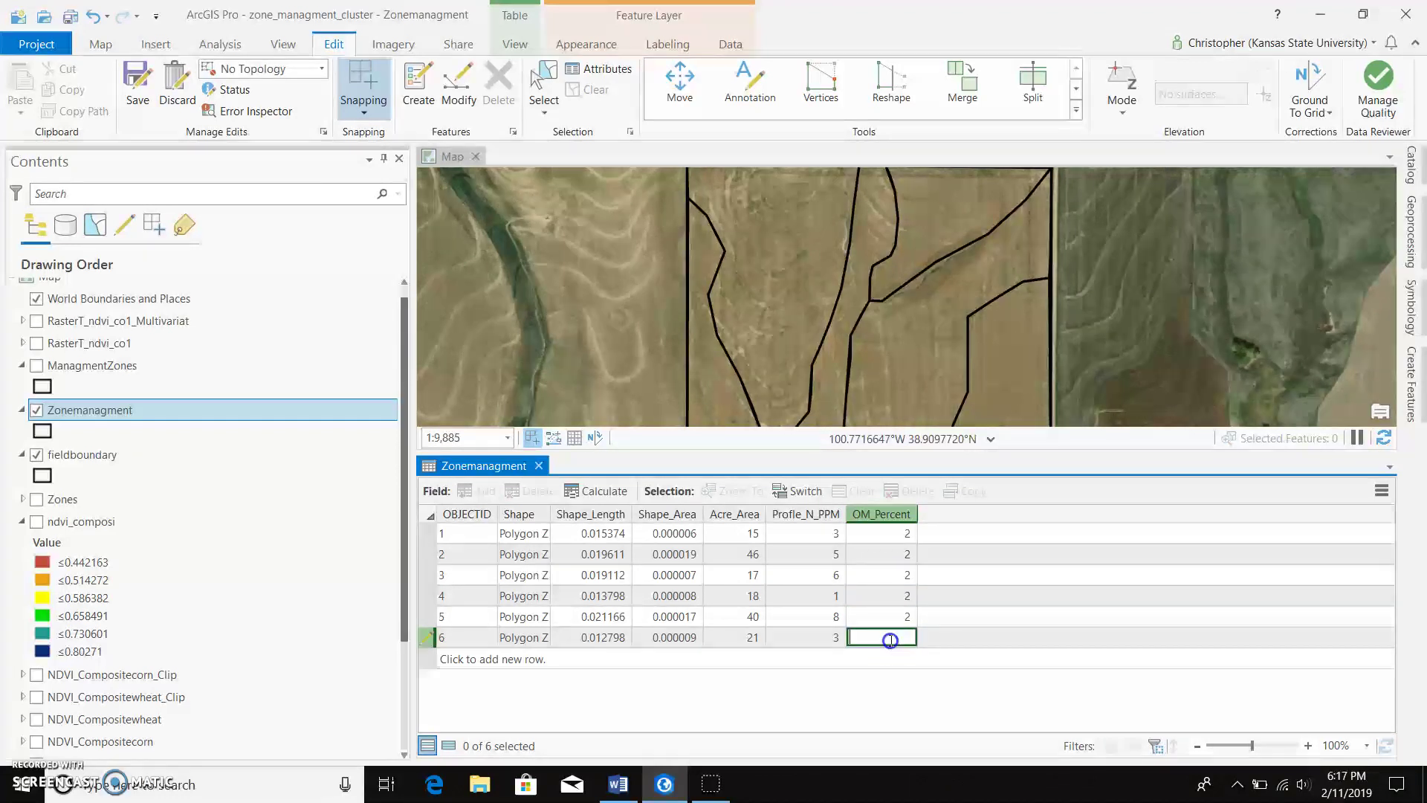
click(888, 636)
text(2)
click(890, 617)
Save the attribute edits to the Zonemanagment table
click(1025, 534)
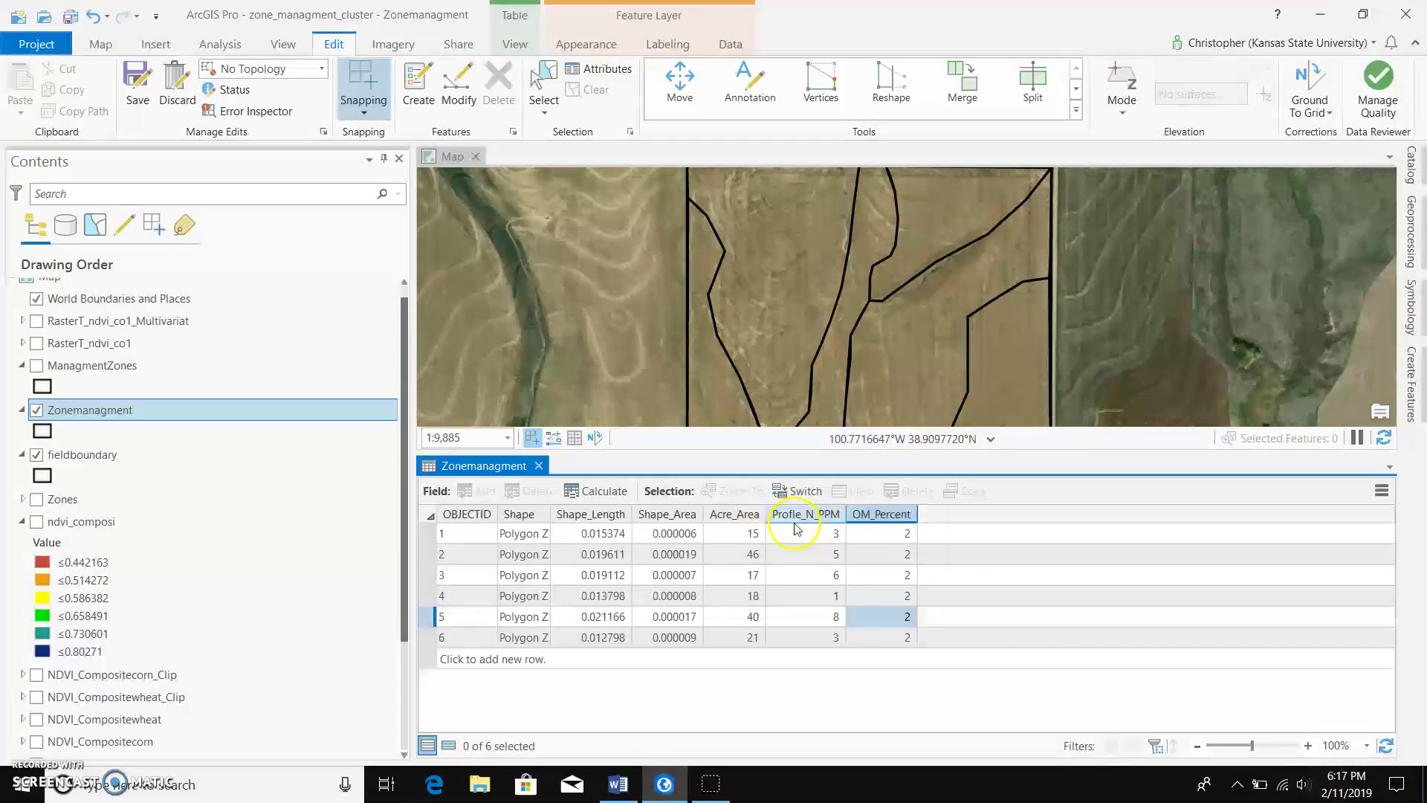
click(902, 534)
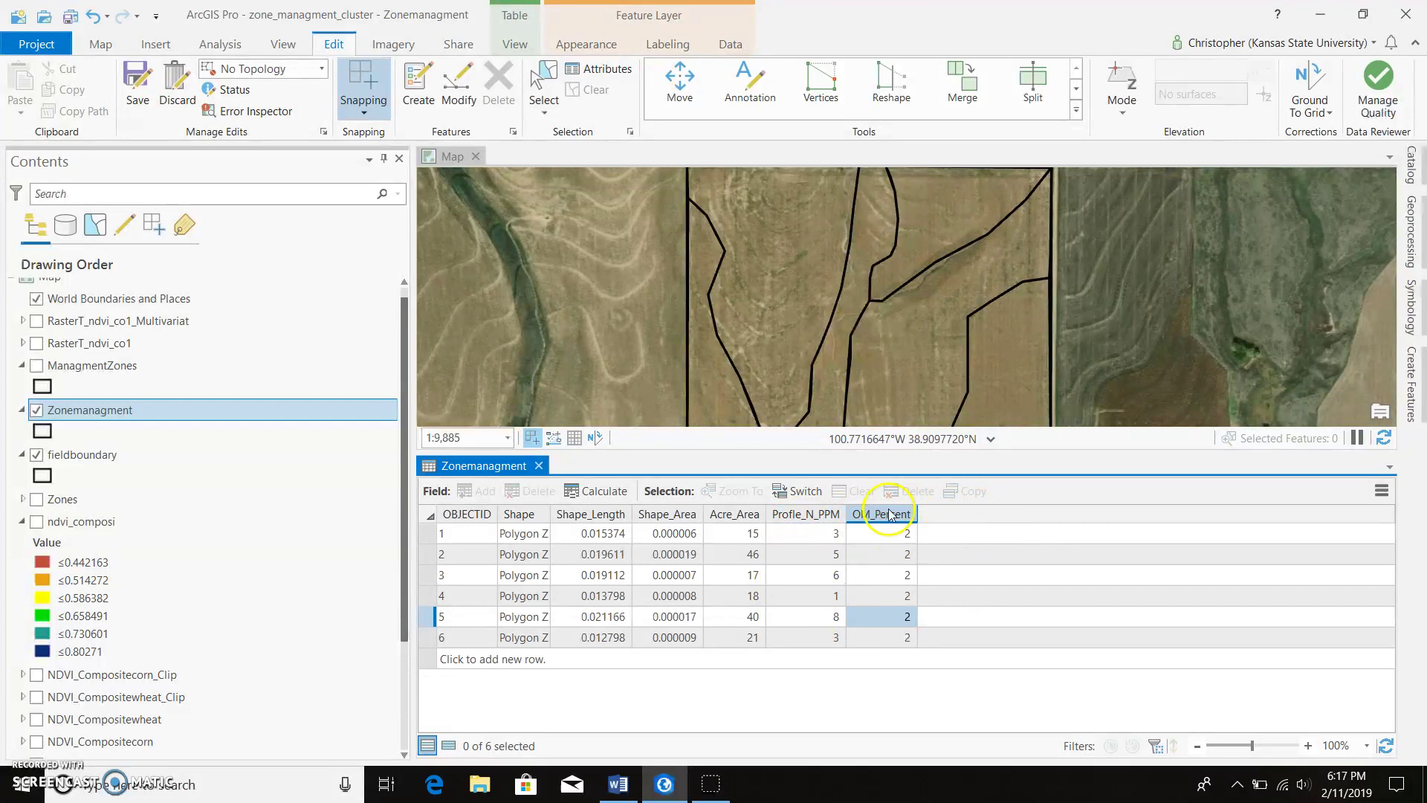
right_click(902, 534)
key(Escape)
key(Left)
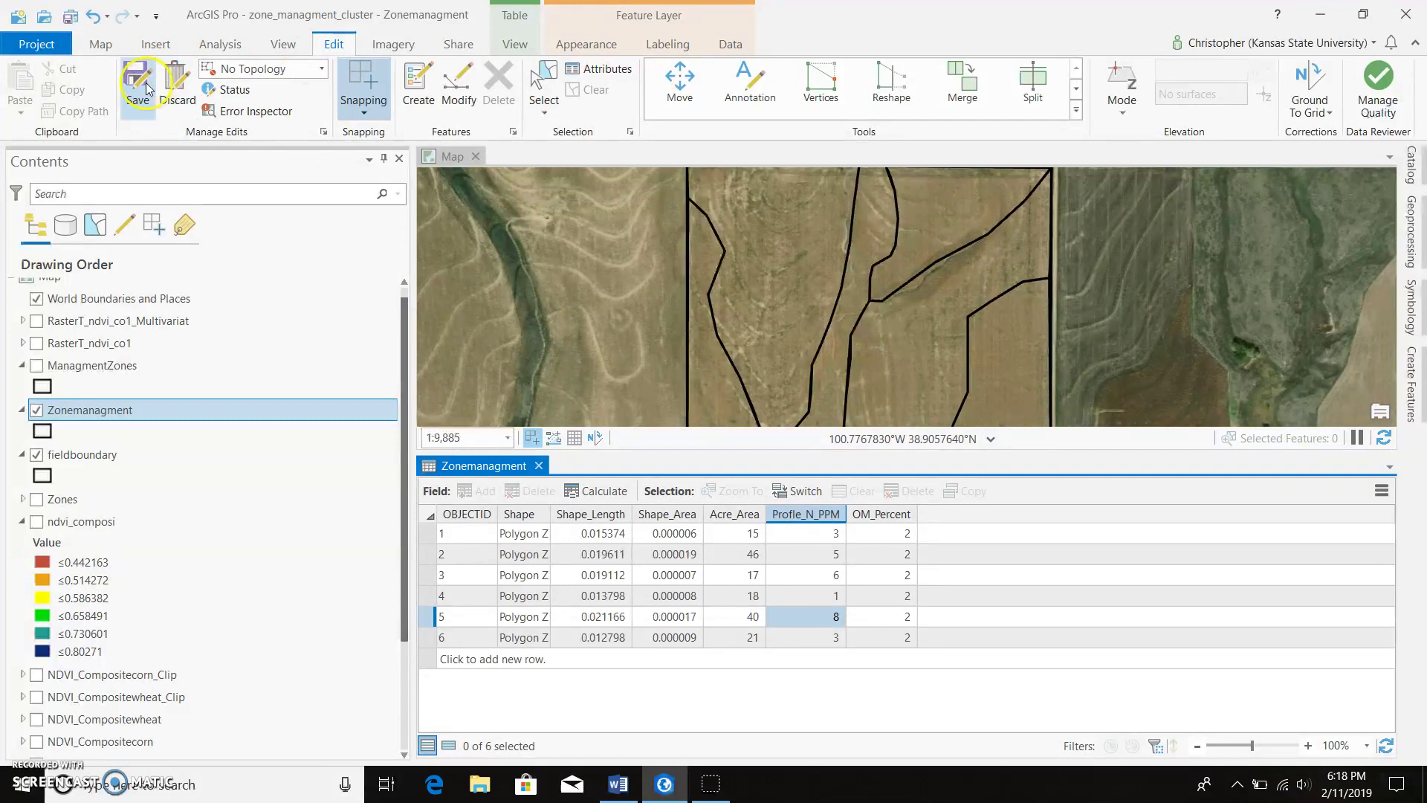
click(138, 83)
click(719, 407)
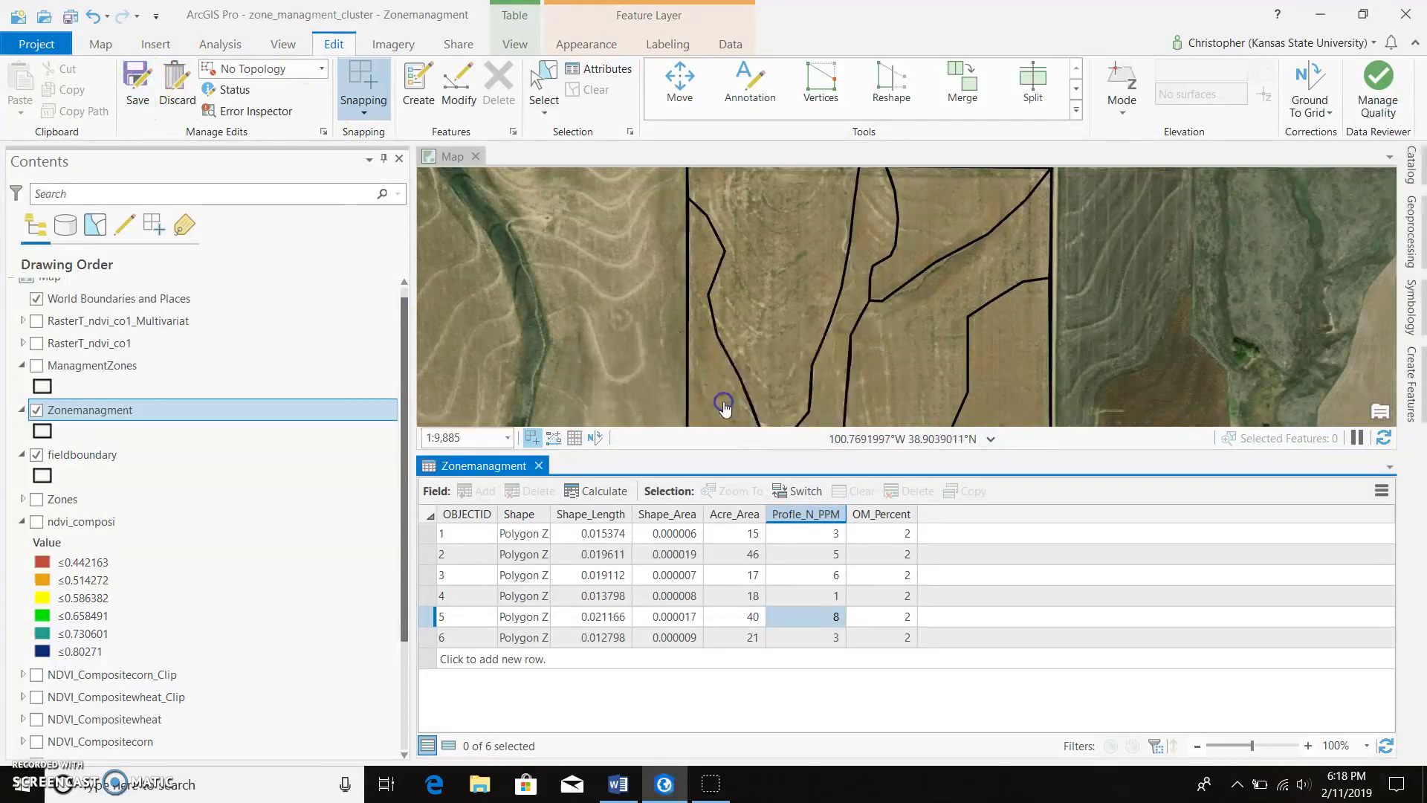
Add a Long field named Yield_Goal to Zonemanagment and save it
click(476, 491)
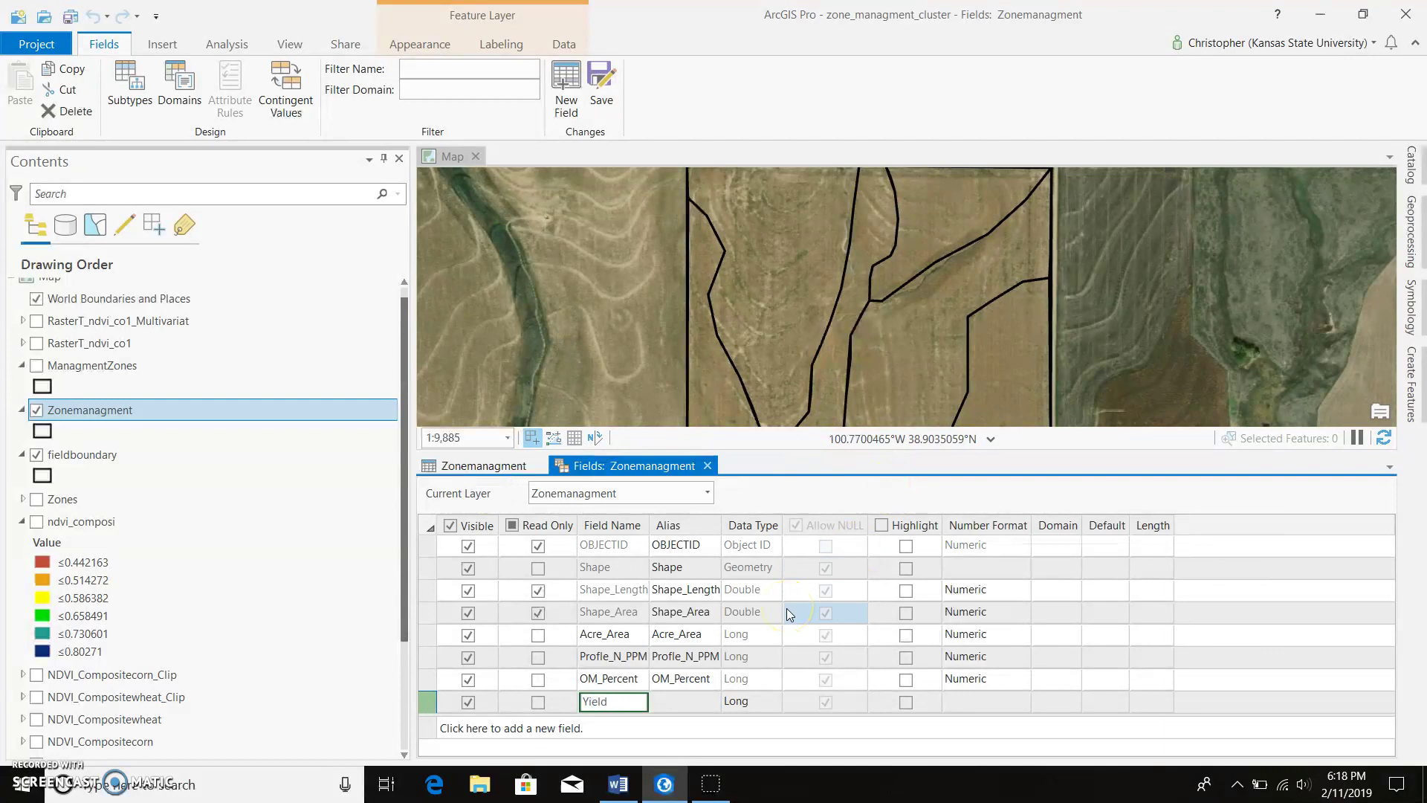
text(Yield_Goal)
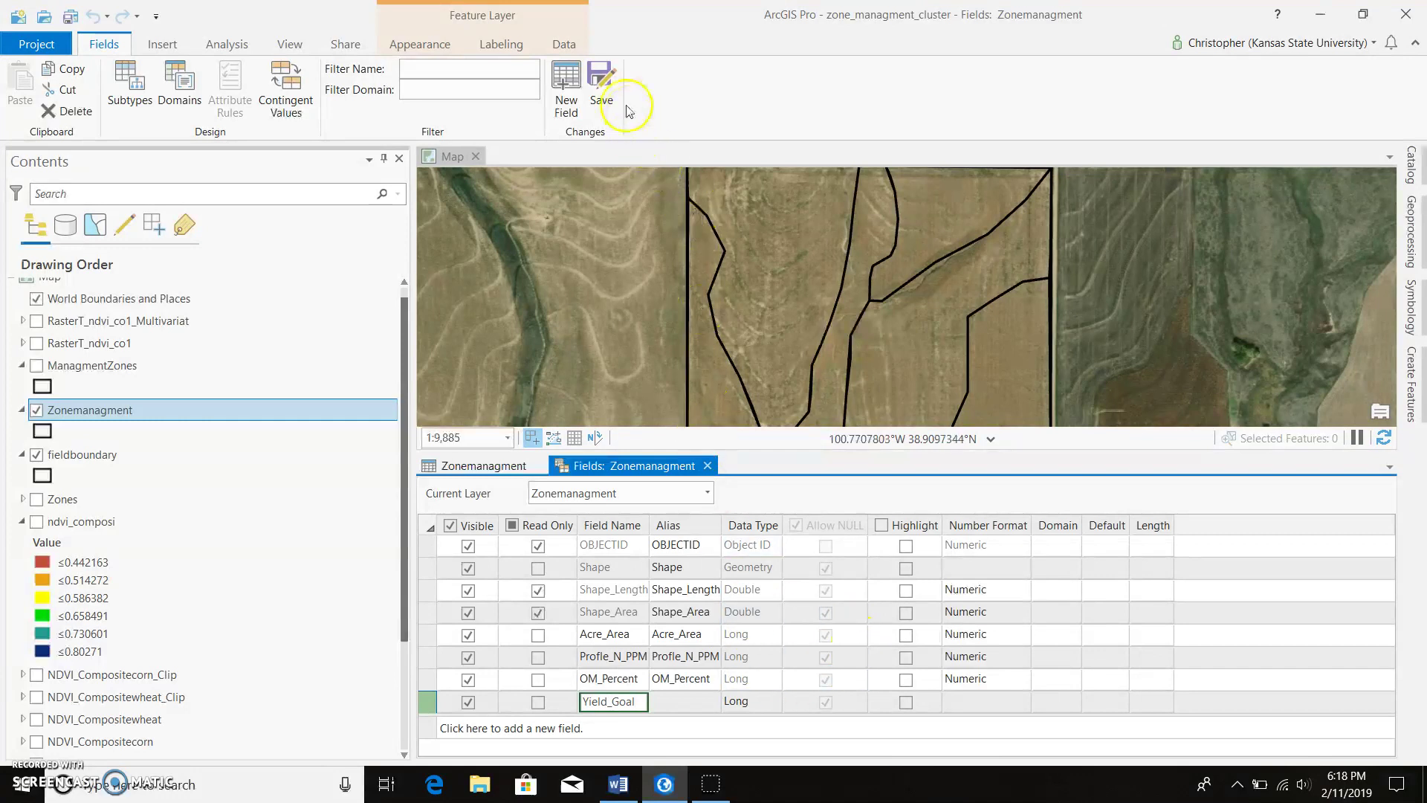
click(602, 83)
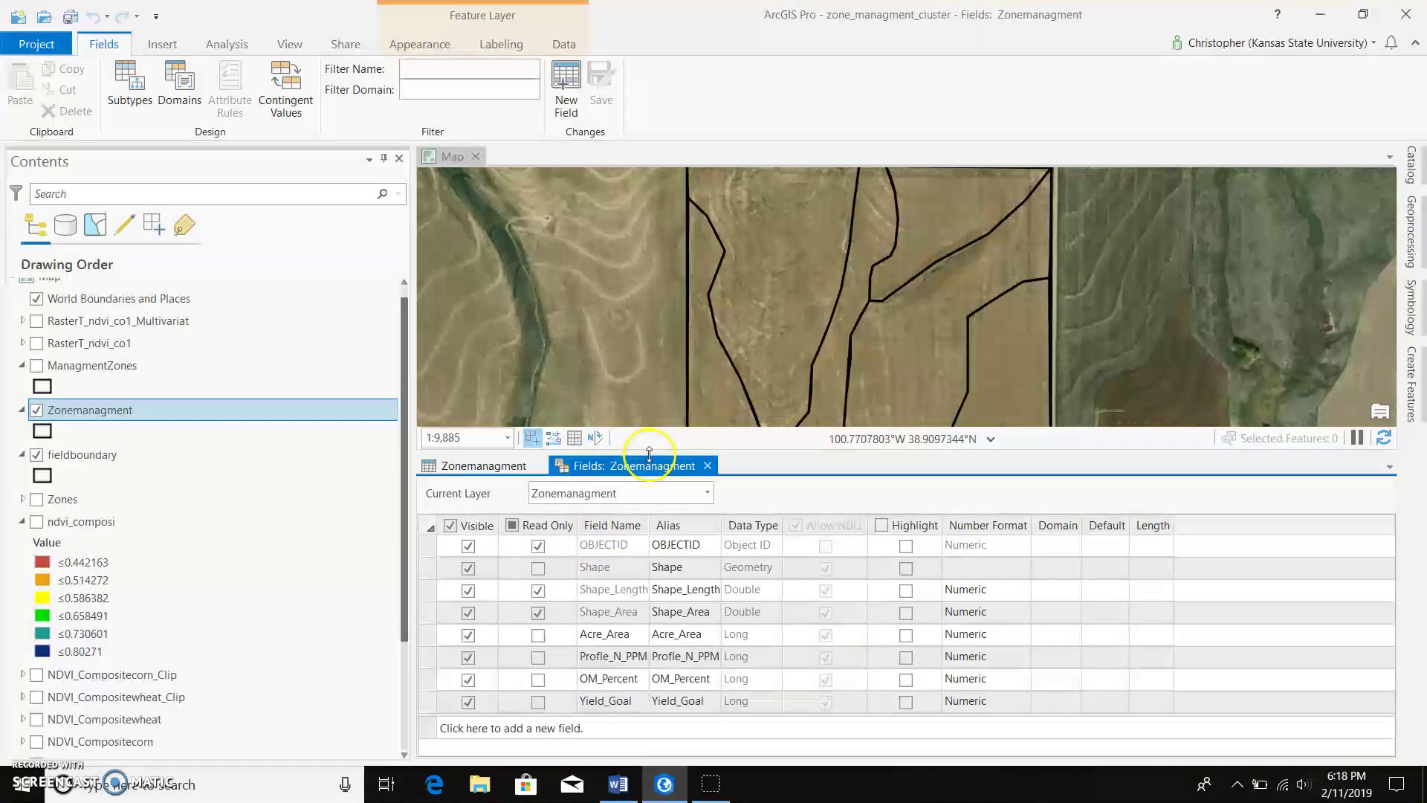
Enter Yield_Goal values 130, 100 and 120 for zones 1 to 3
click(707, 466)
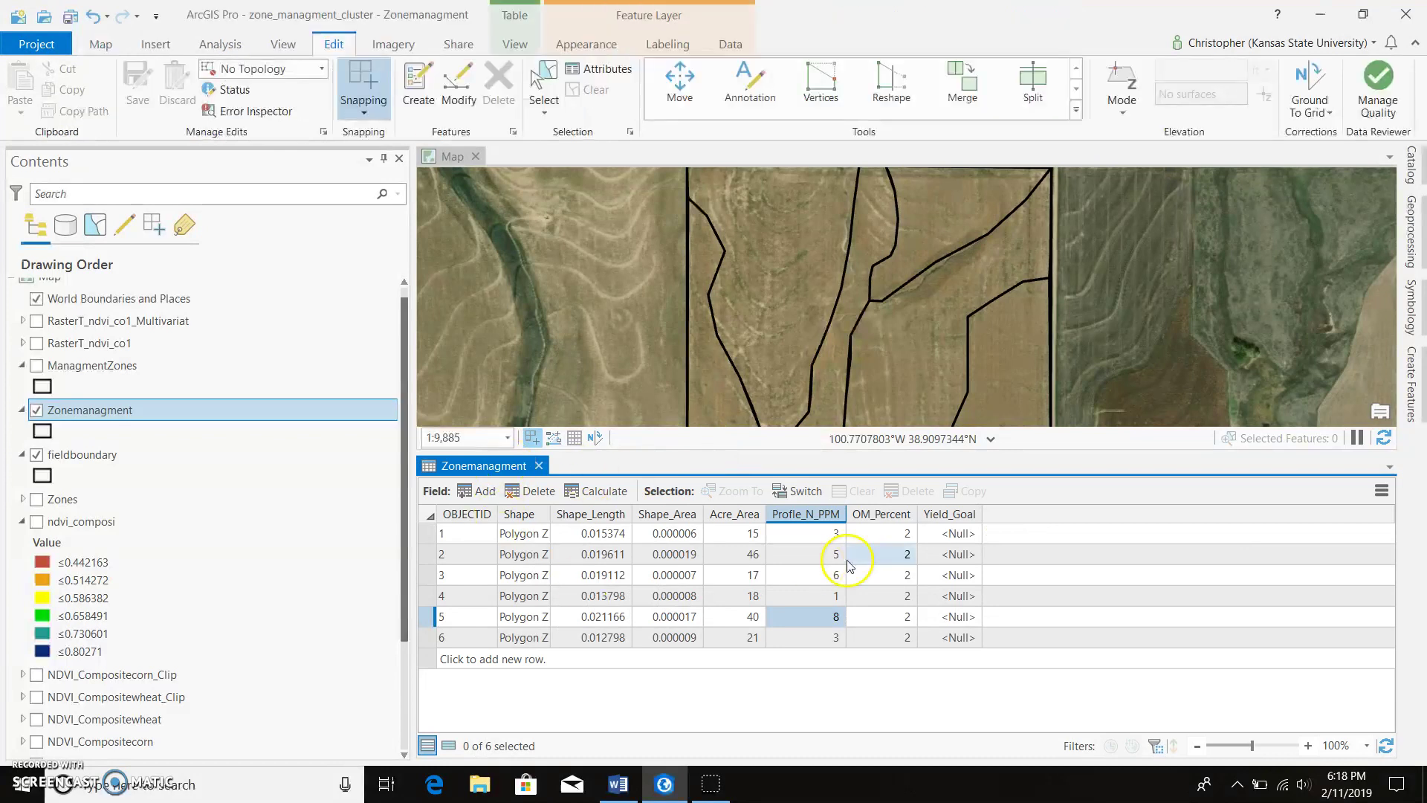
double_click(965, 532)
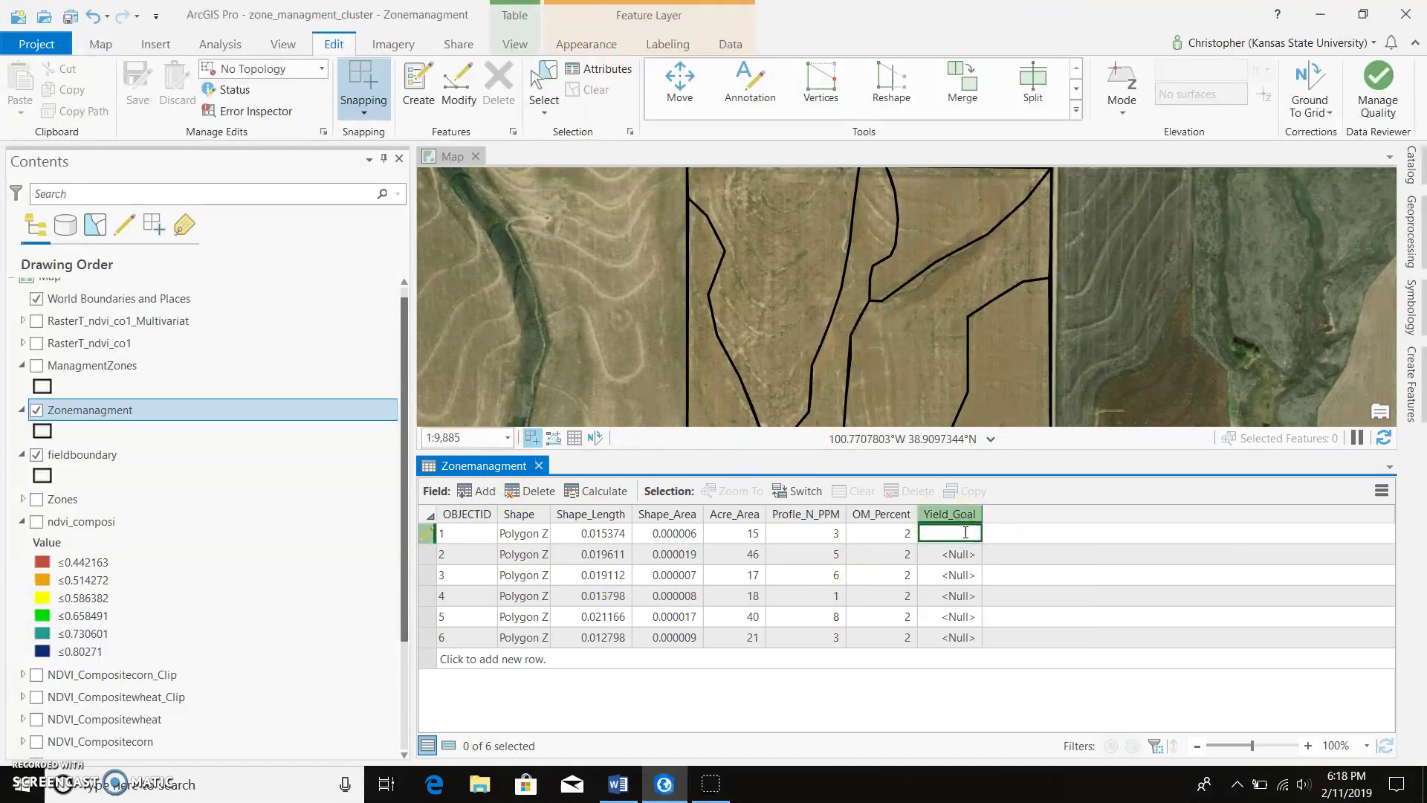
click(960, 417)
text(130)
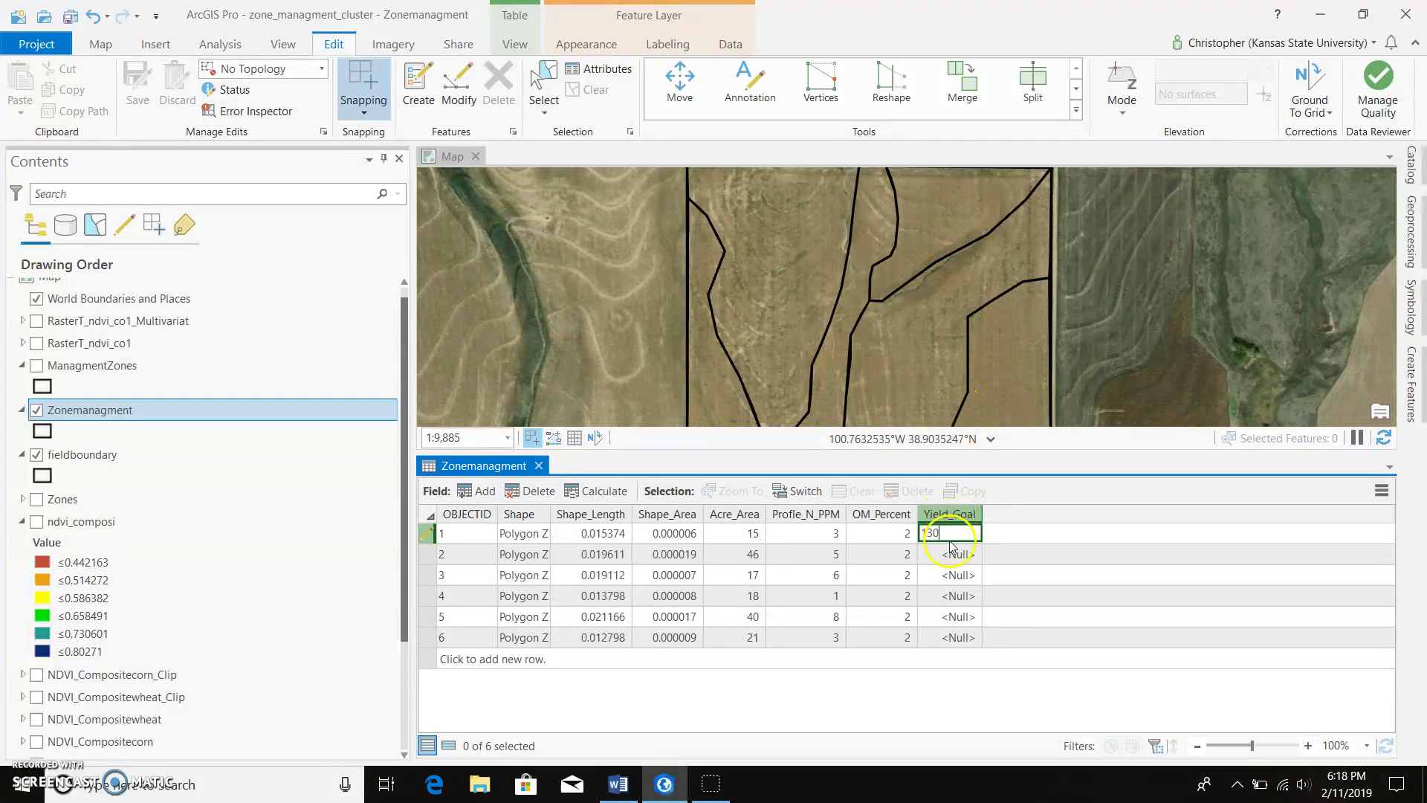
double_click(951, 553)
text(100)
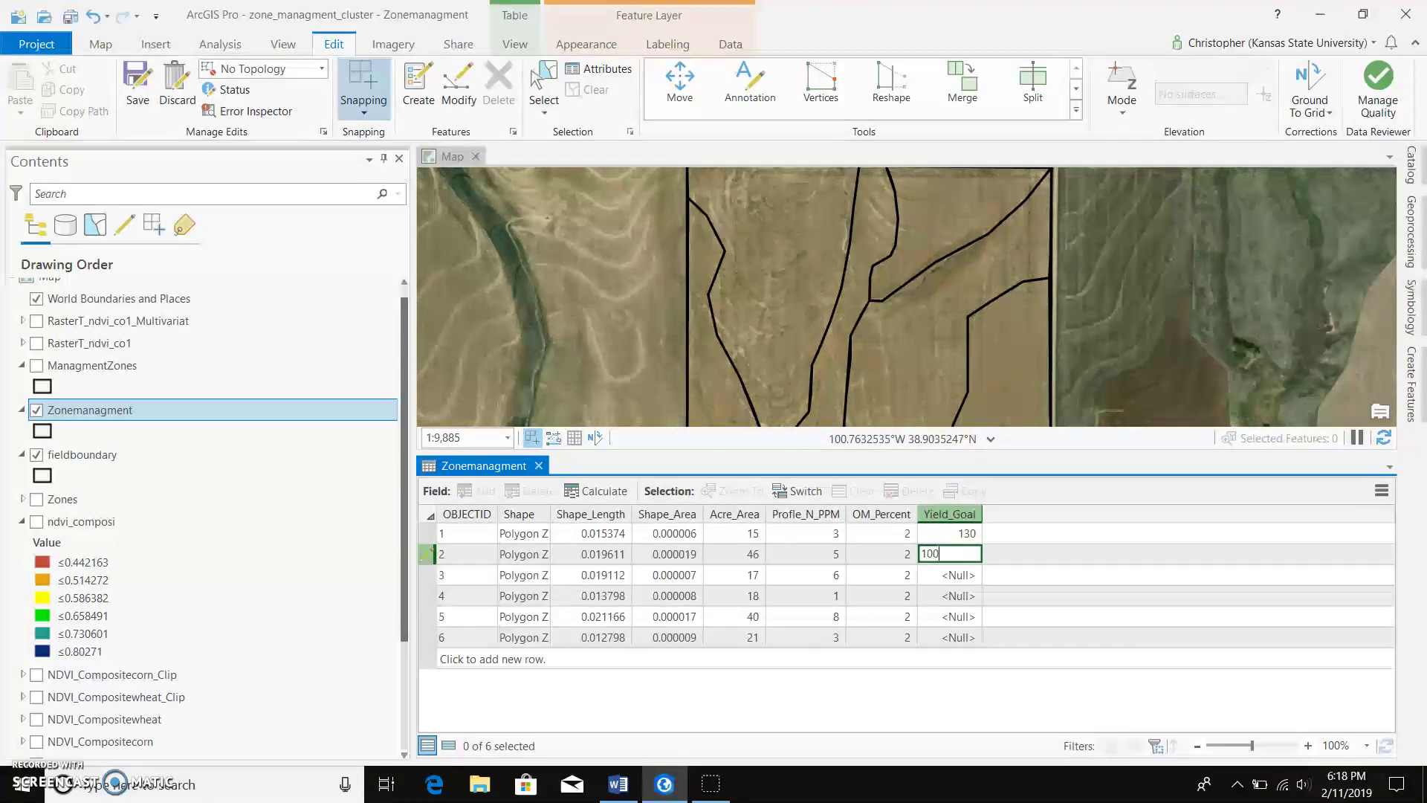
double_click(951, 574)
text(120)
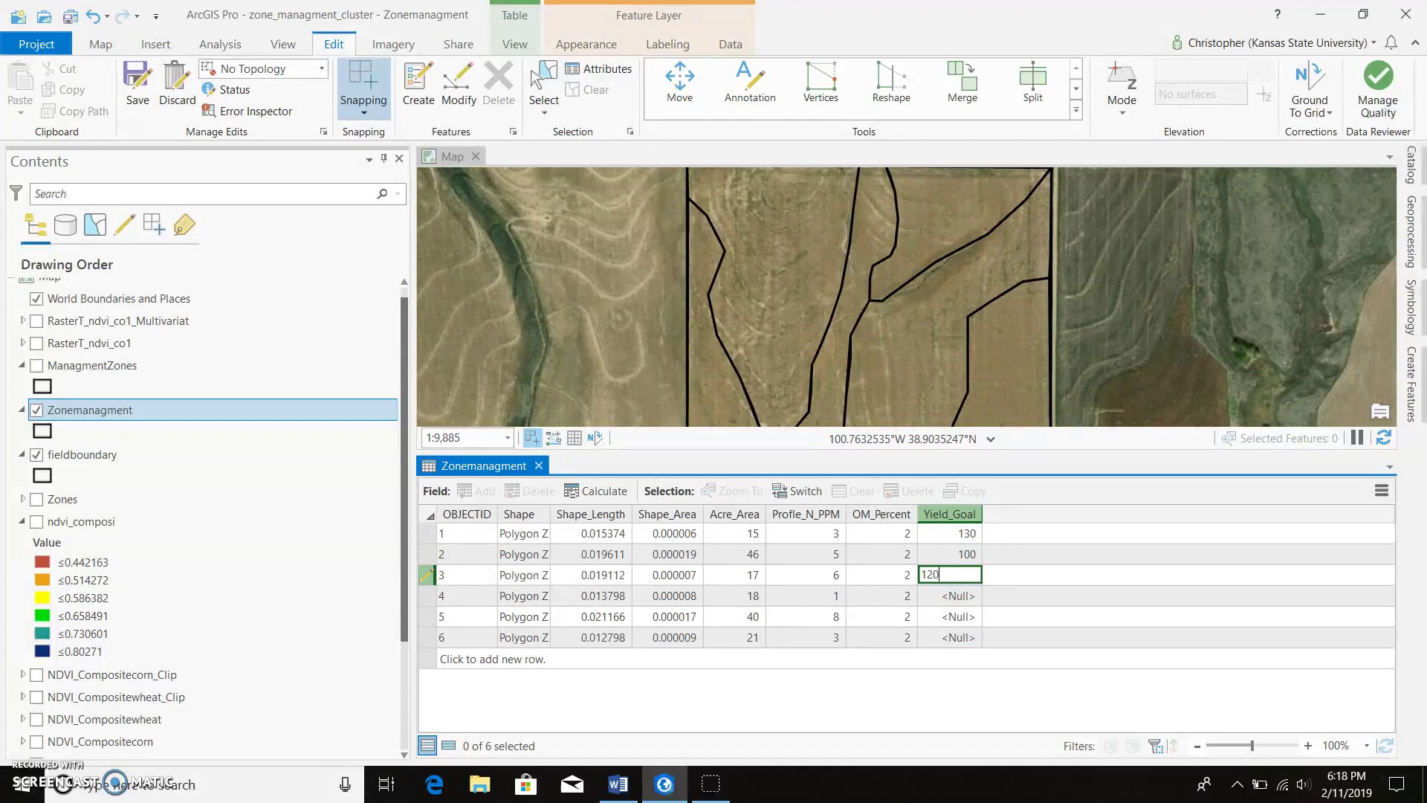
Enter Yield_Goal values 135, 115 and 145 for zones 4 to 6
click(954, 602)
click(955, 606)
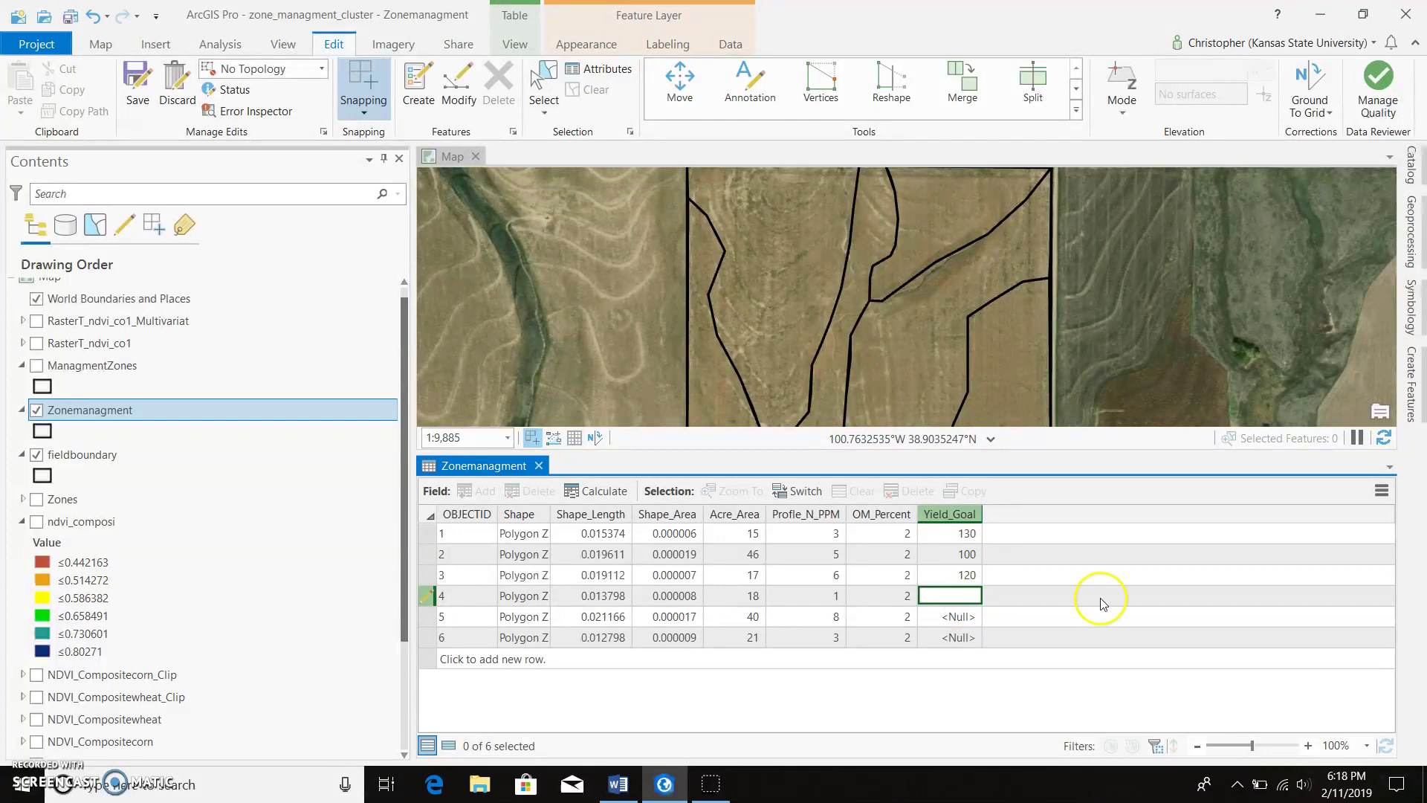
text(135)
click(958, 617)
click(959, 616)
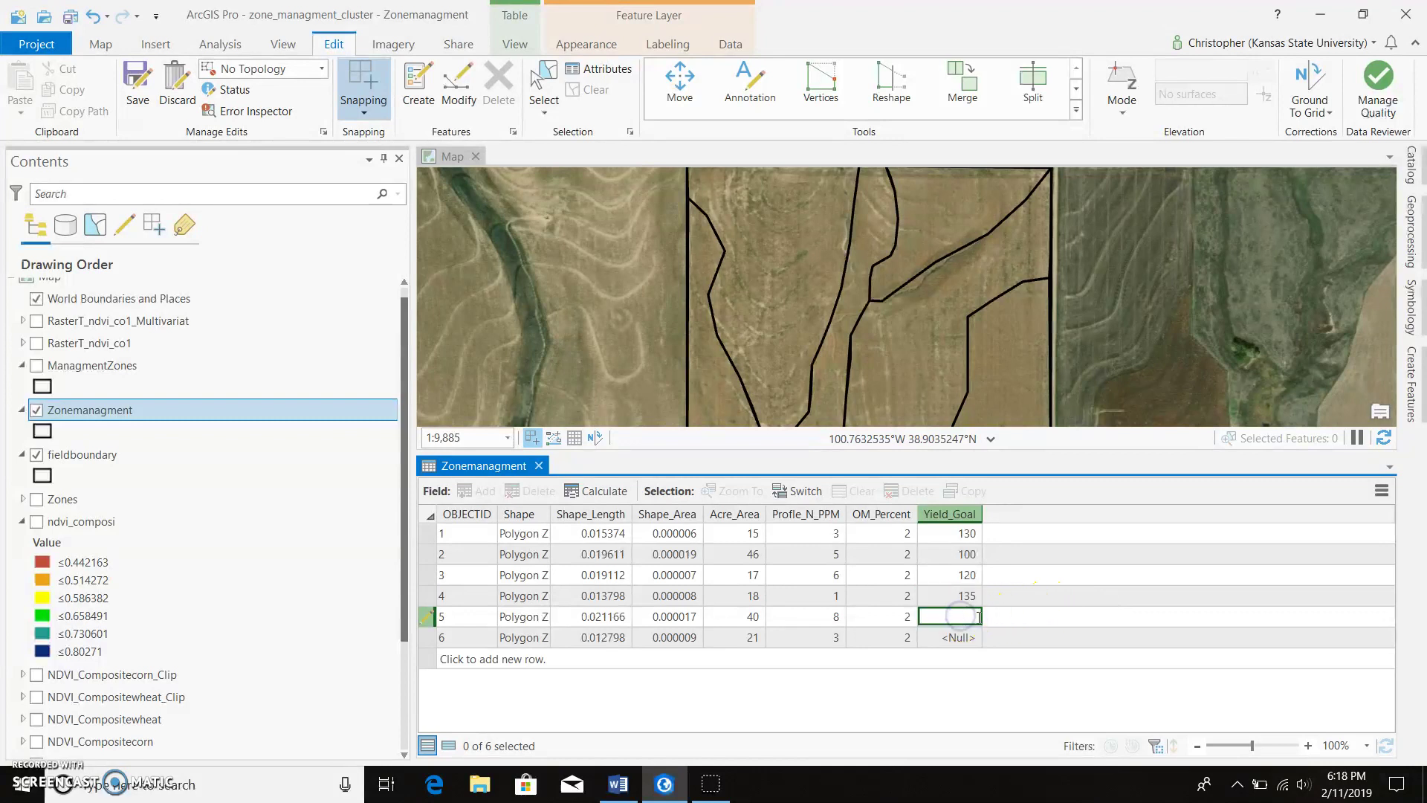
text(115)
click(977, 634)
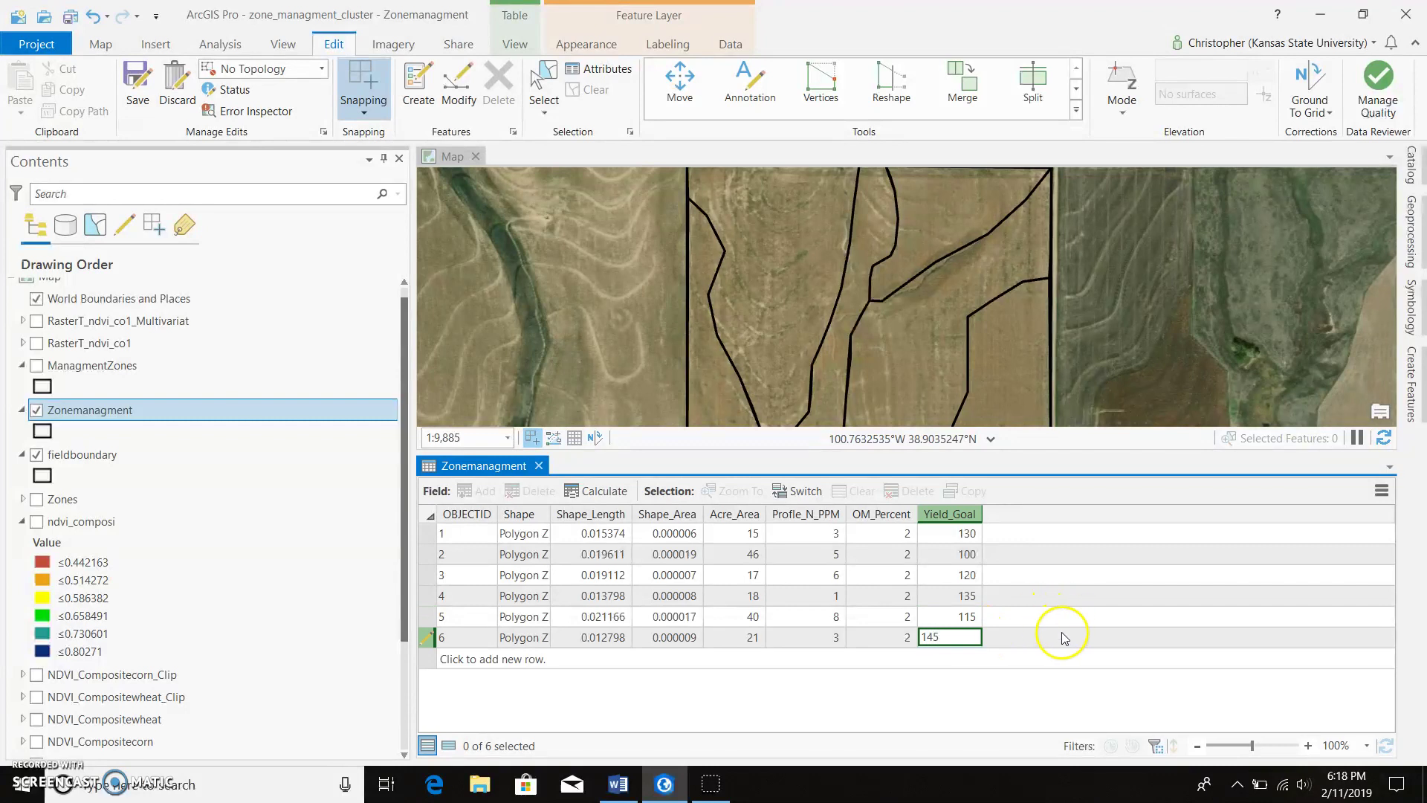
click(955, 616)
text(8)
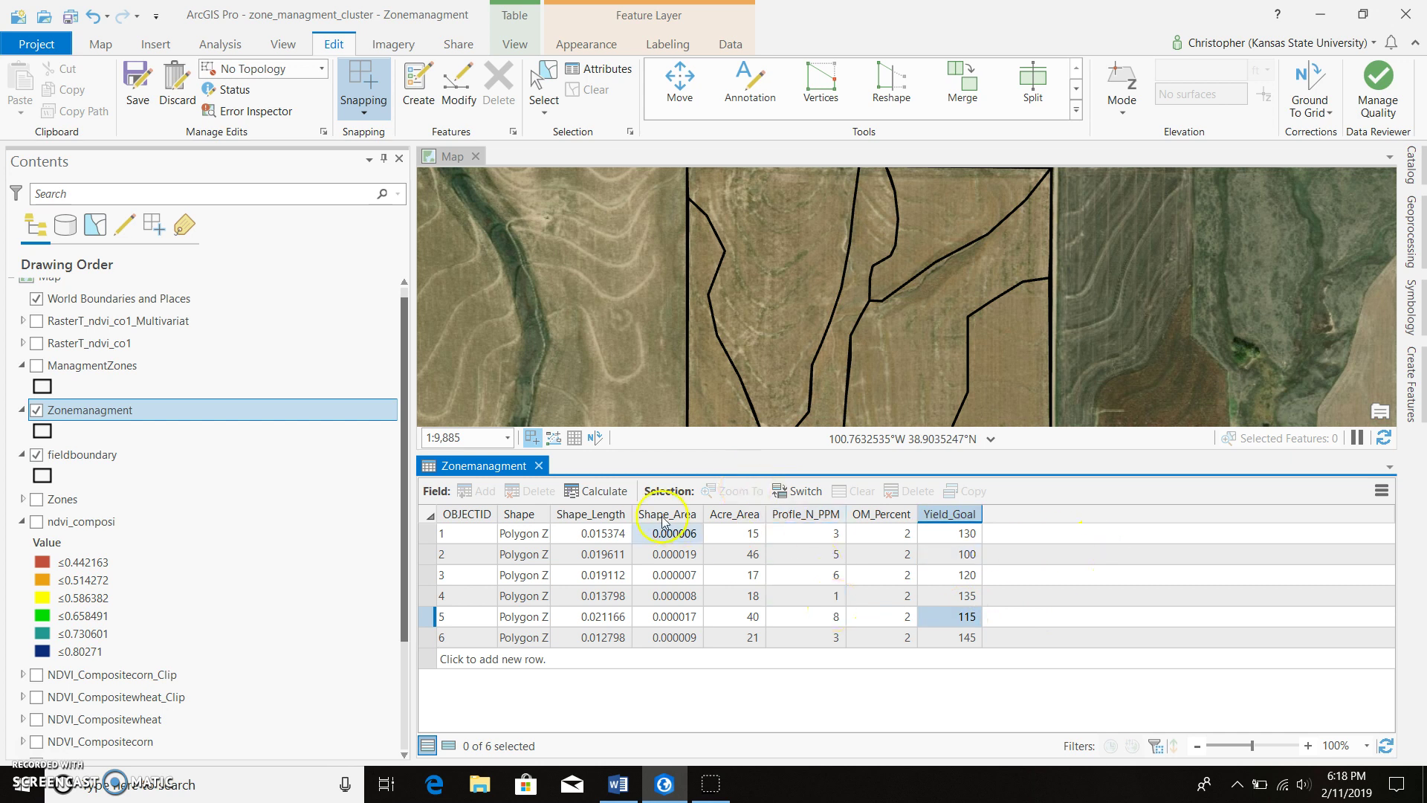
Save the Yield_Goal edits to the table
click(830, 533)
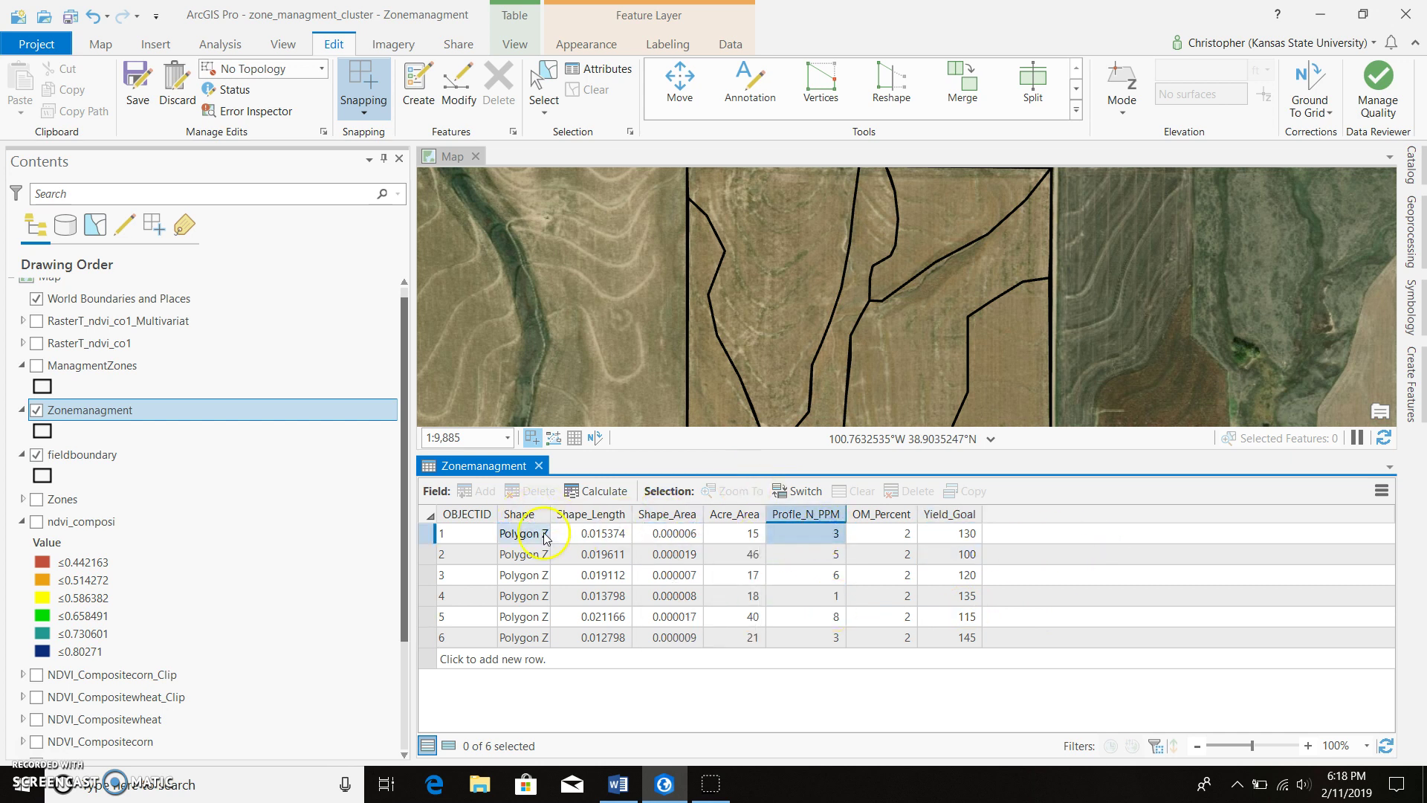
click(164, 84)
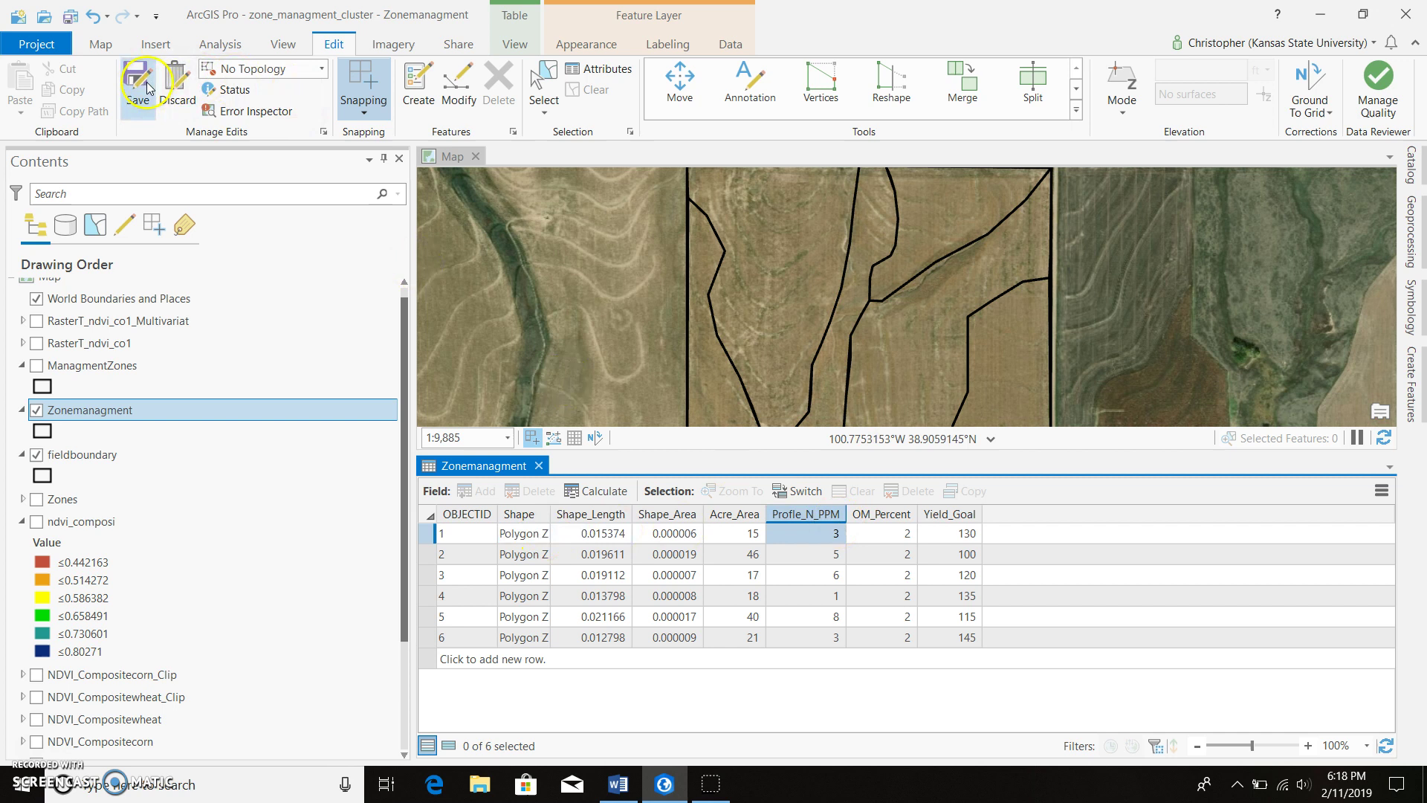
click(143, 82)
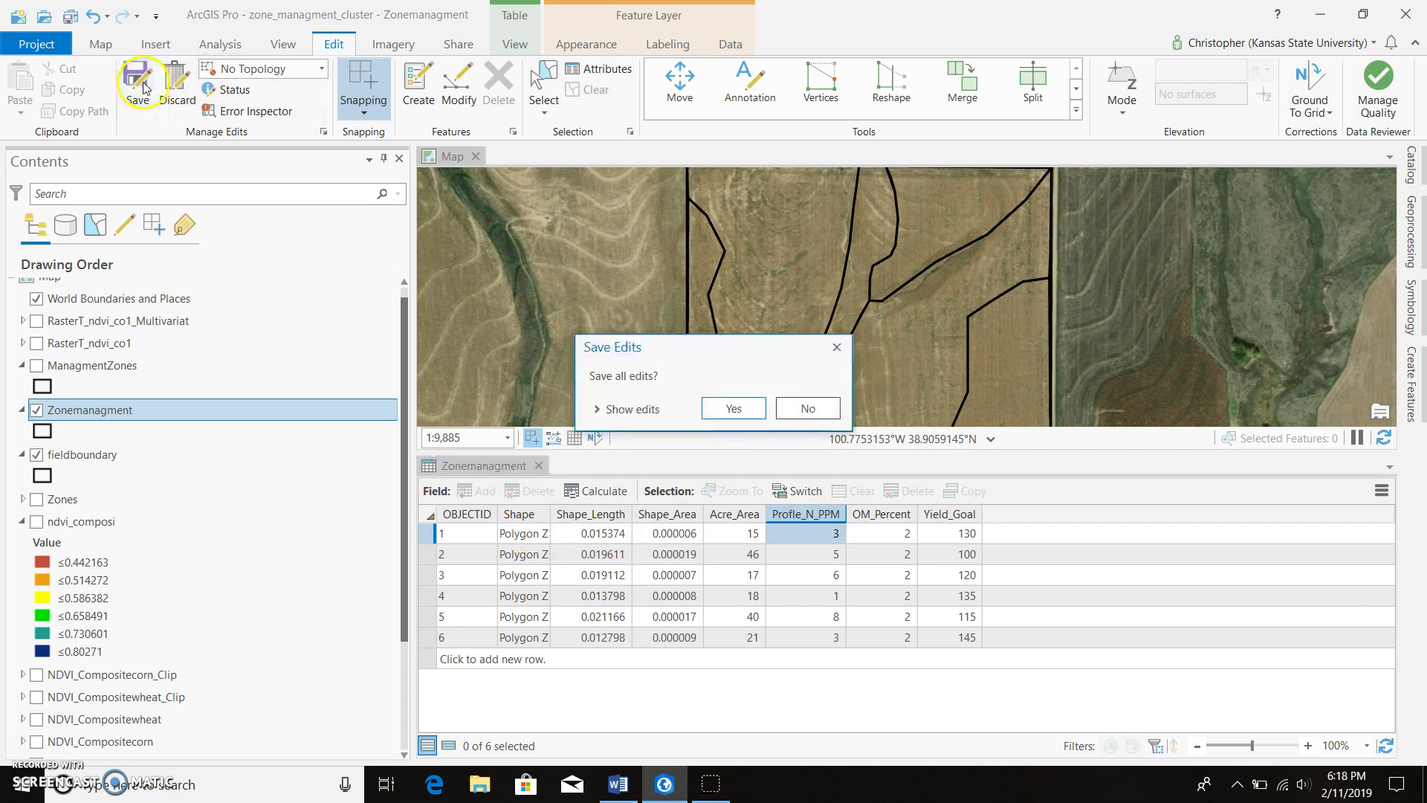
click(734, 408)
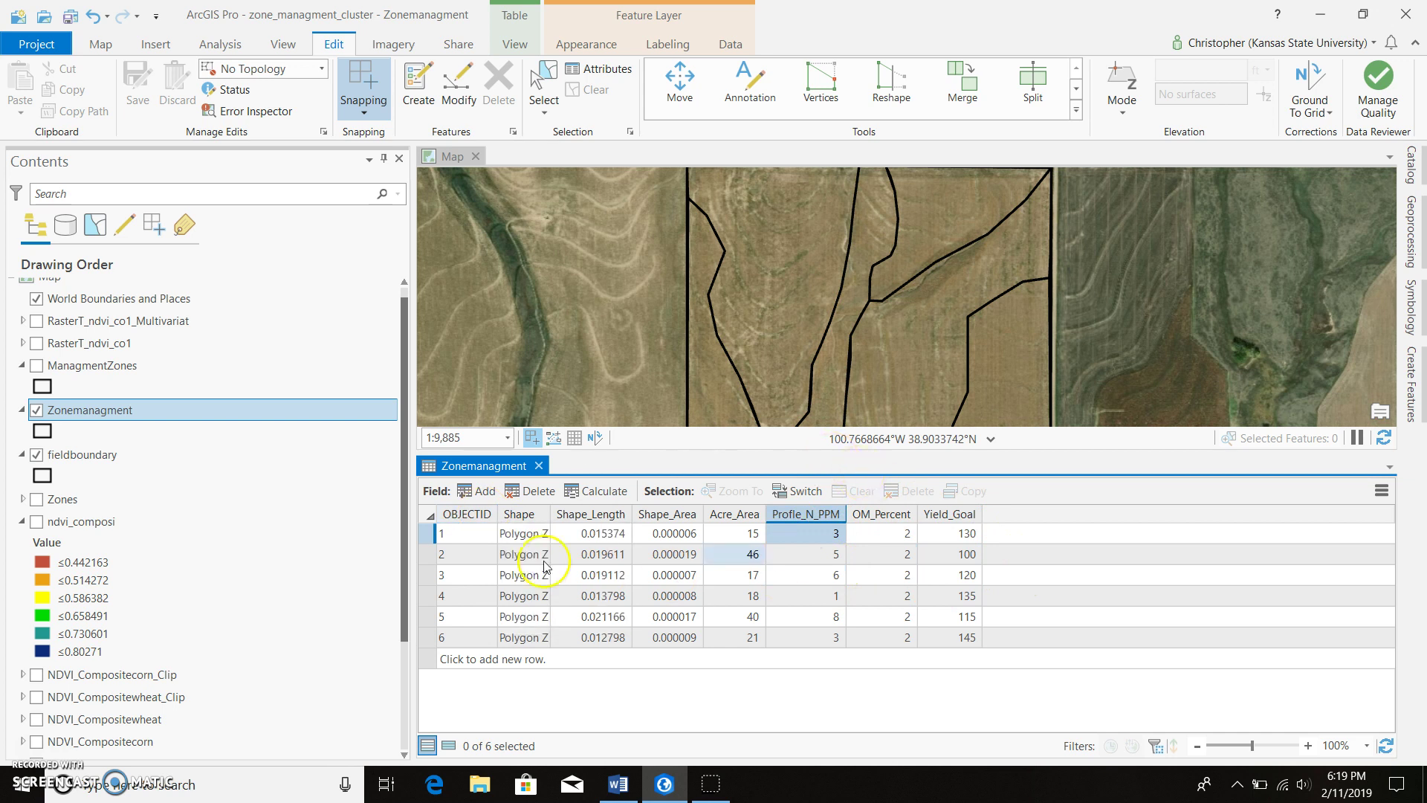
Create a Long field named Nitrogen_Rec and save it, leaving all six zones Null
click(479, 491)
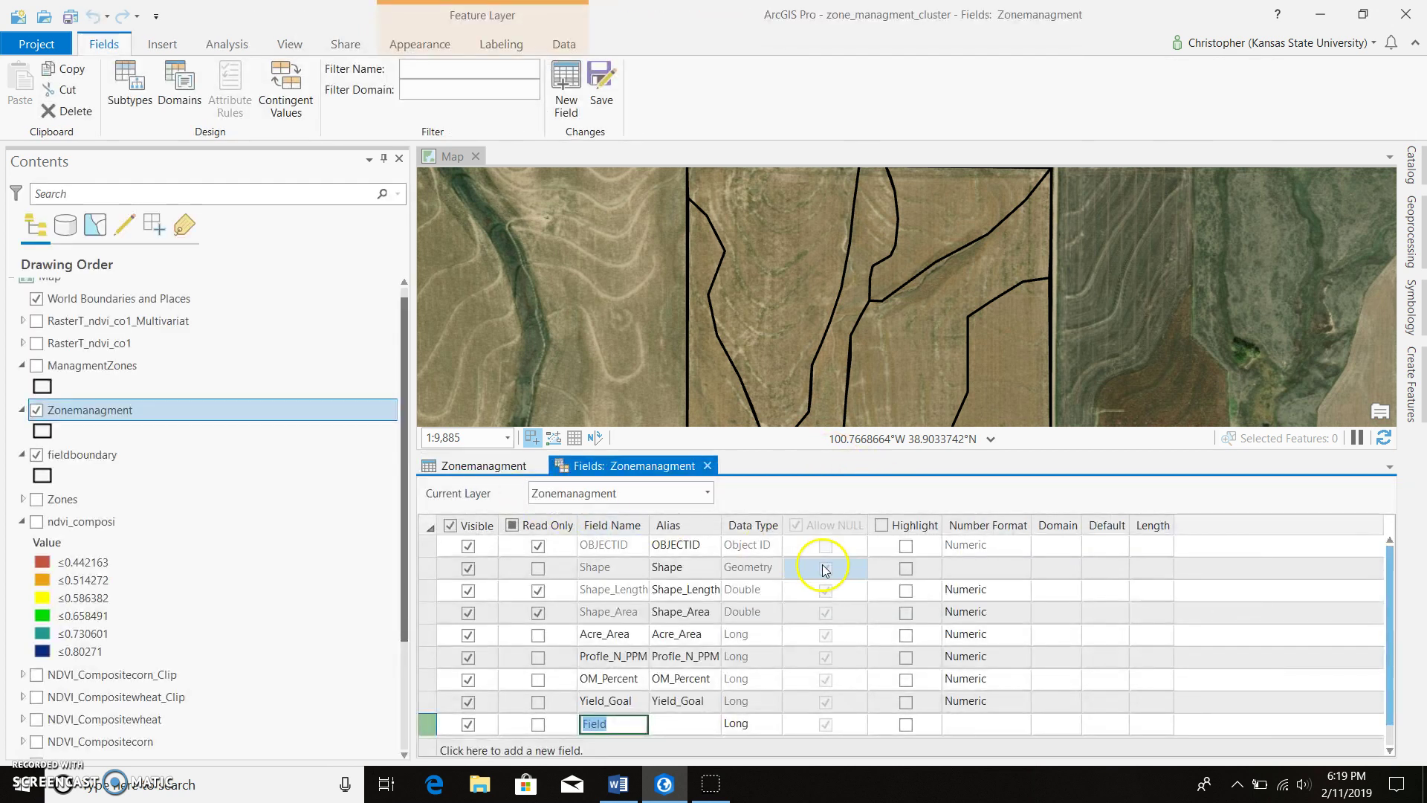
text(Nit)
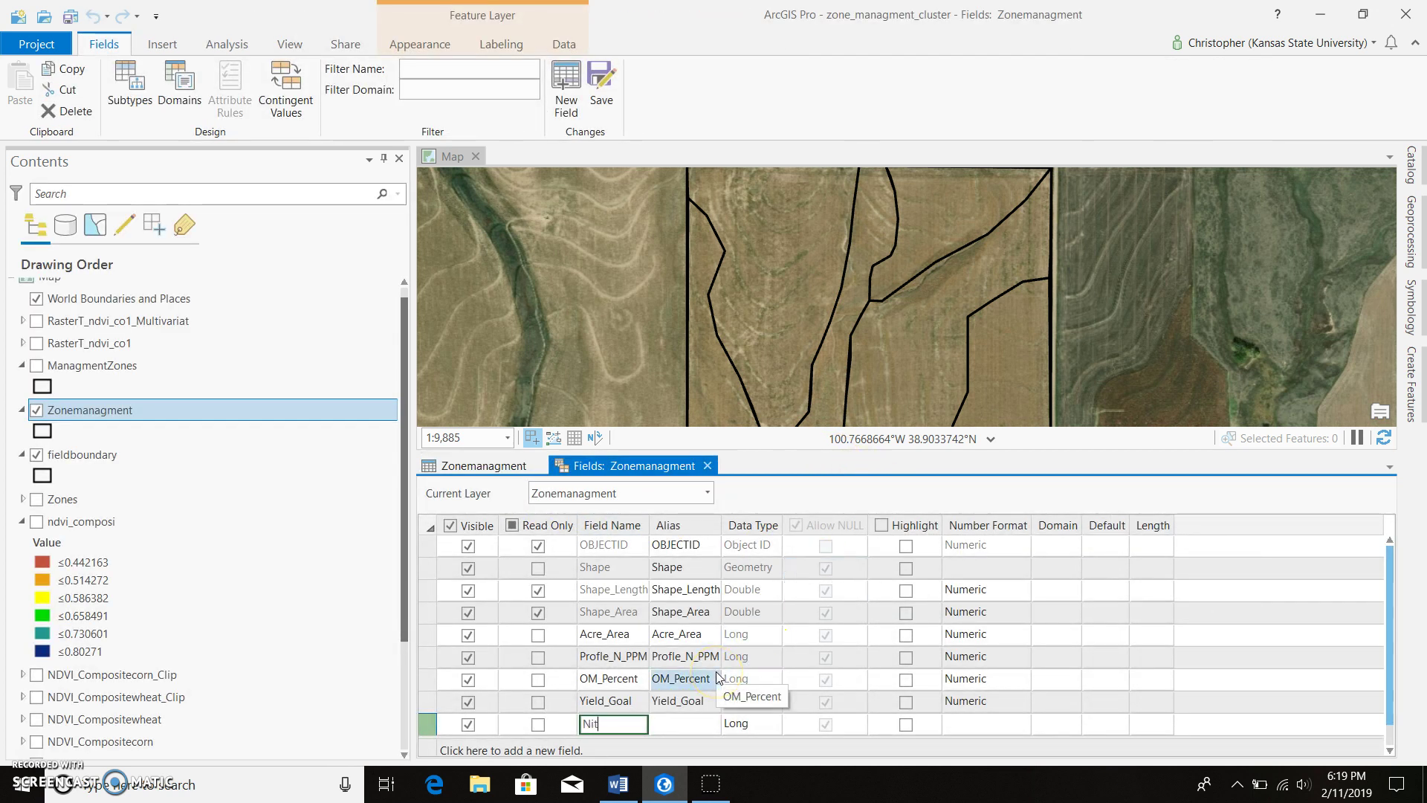
text(rogen_Rec)
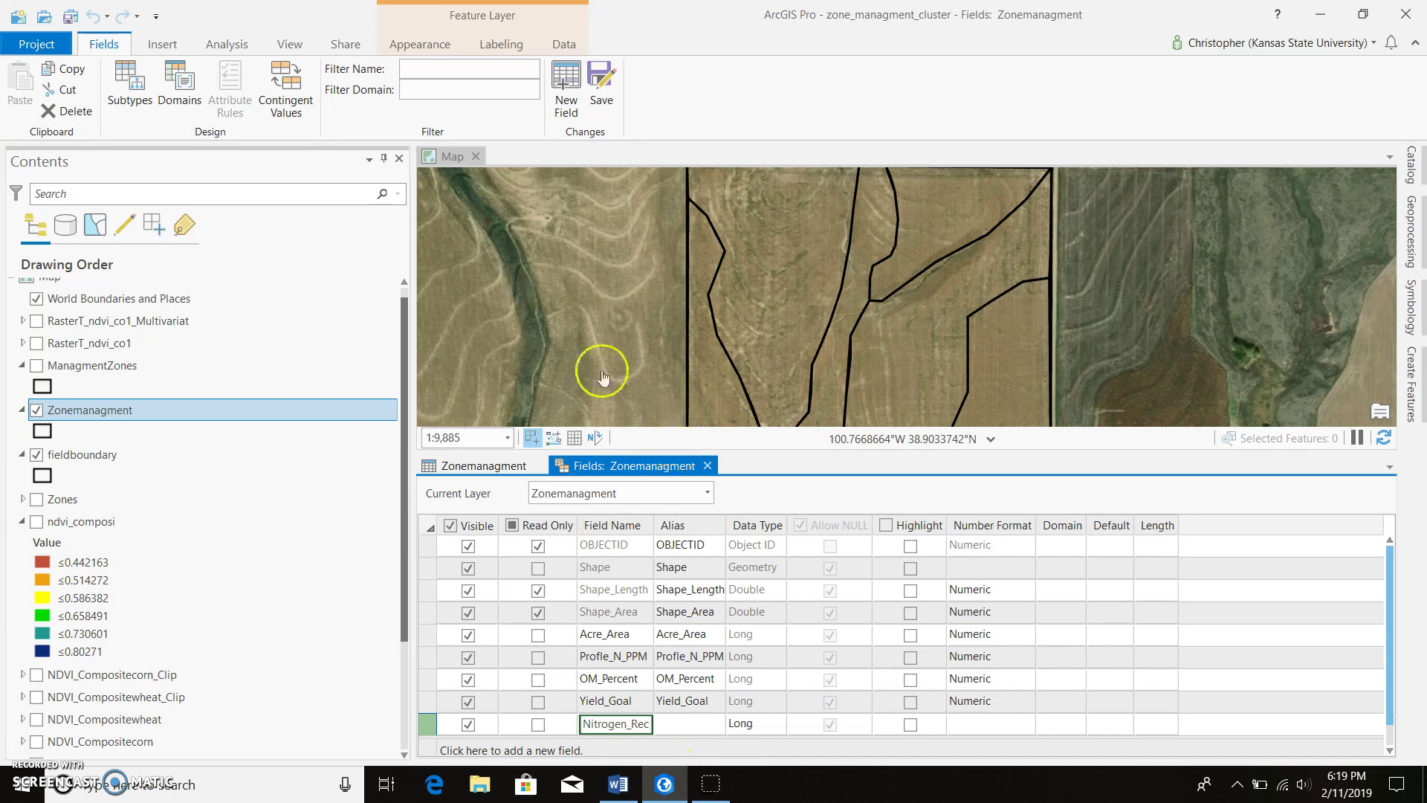
click(609, 72)
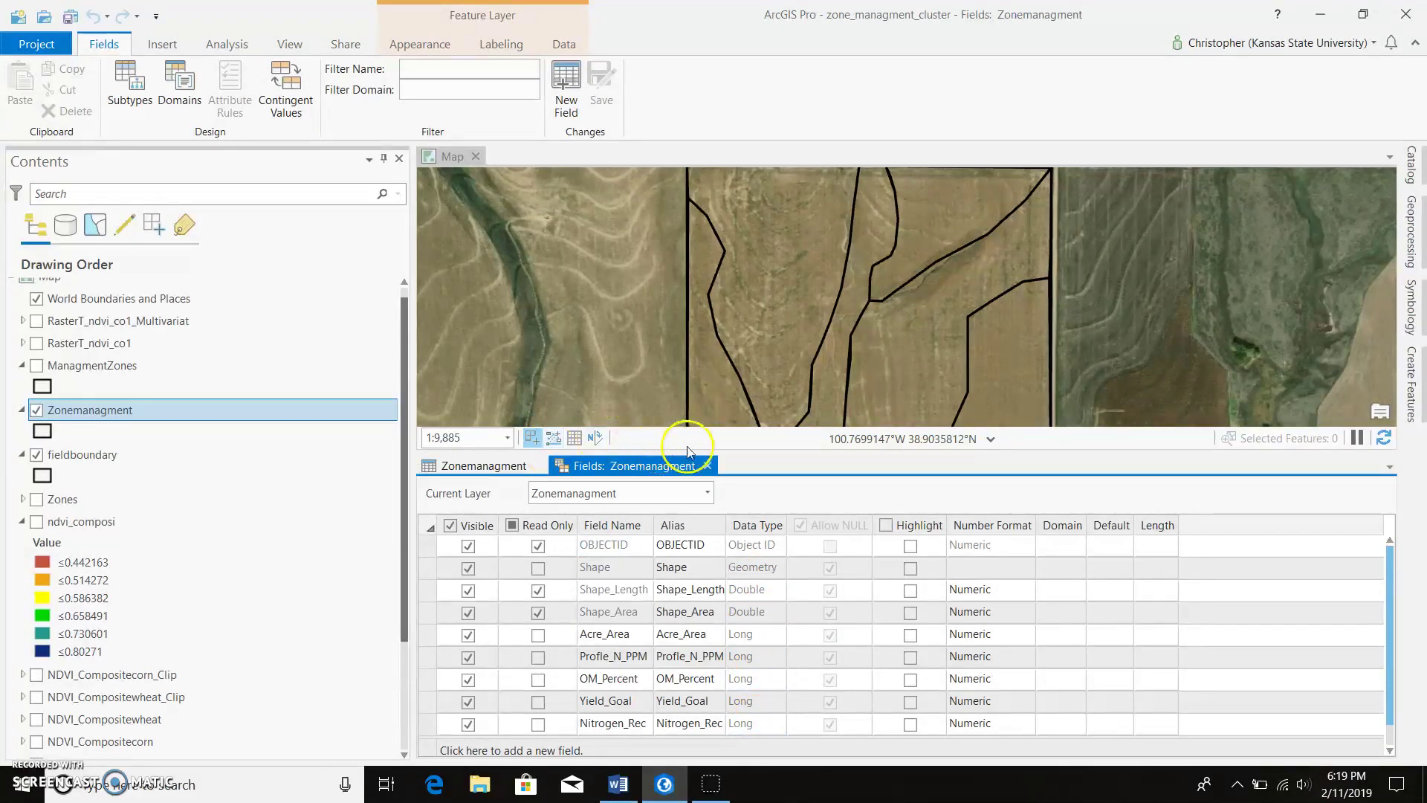
click(709, 466)
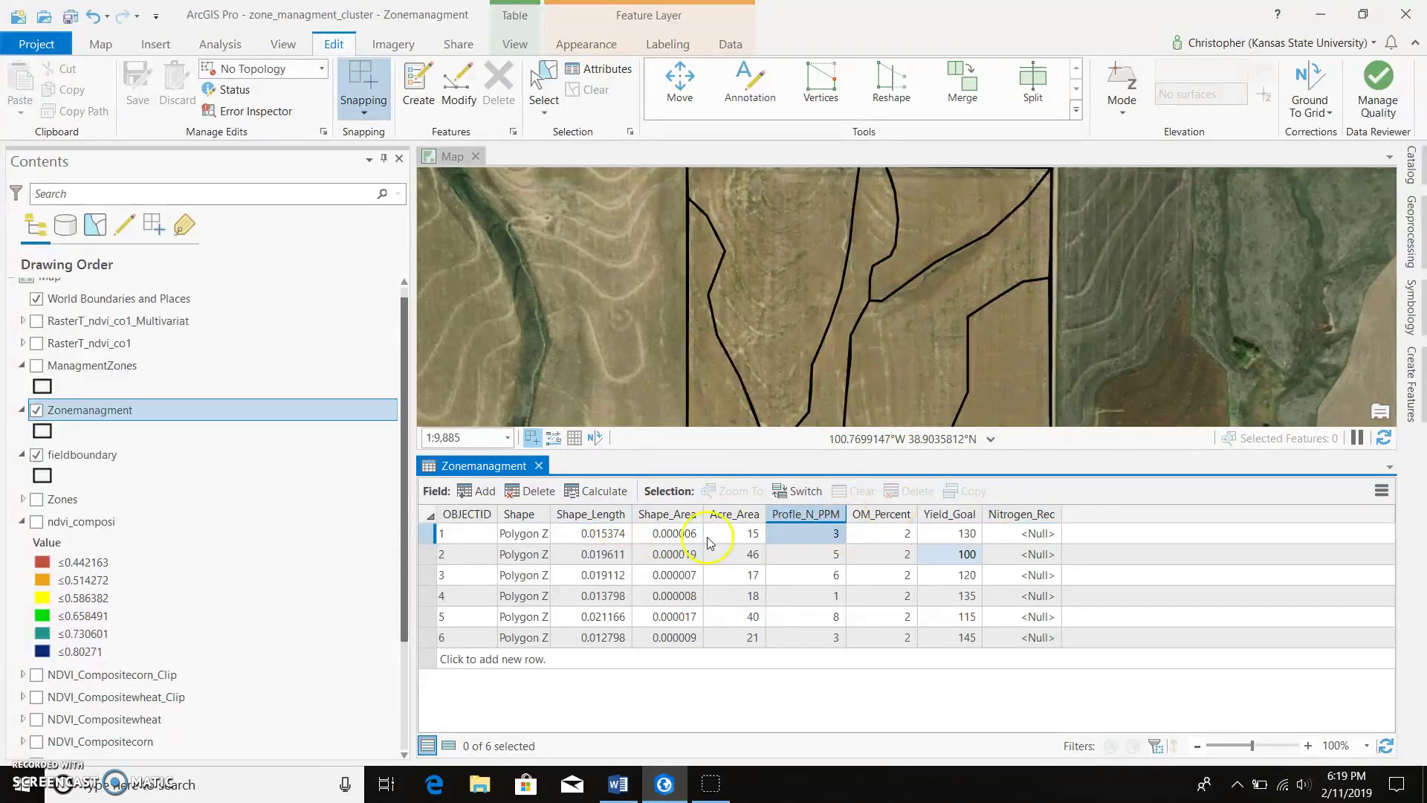
Open Calculate Field on Zonemanagment targeting Nitrogen_Rec with a Python 3 expression
click(588, 492)
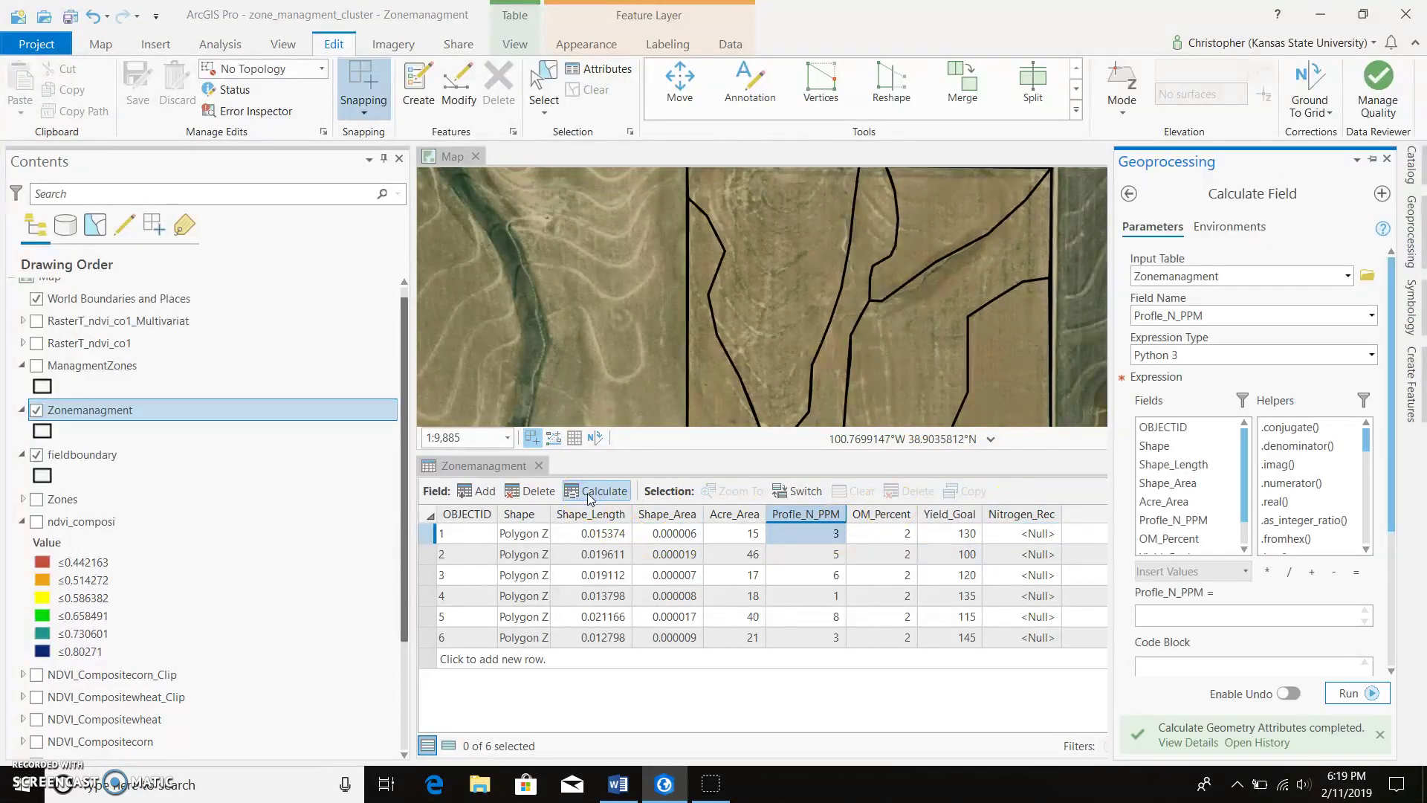
click(1371, 316)
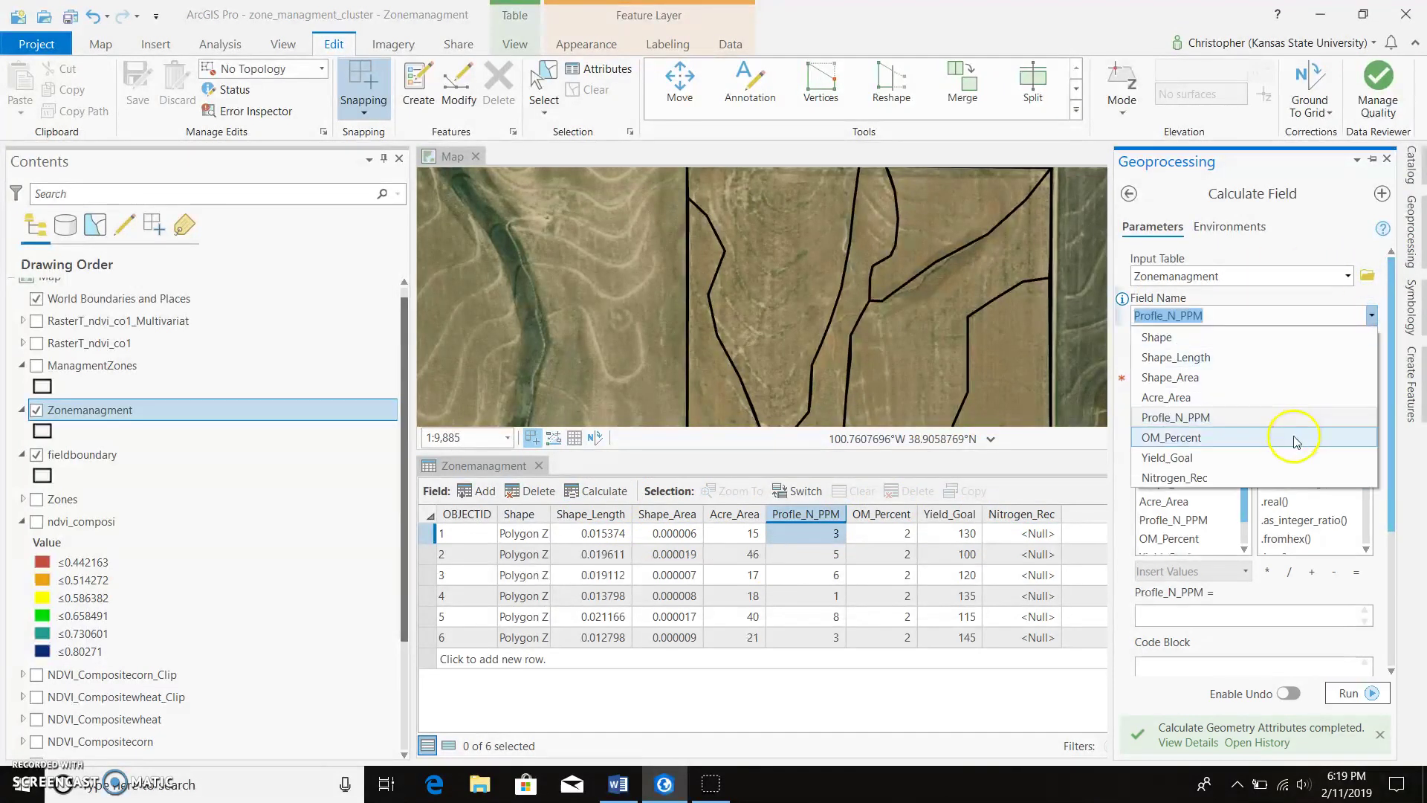
click(1287, 477)
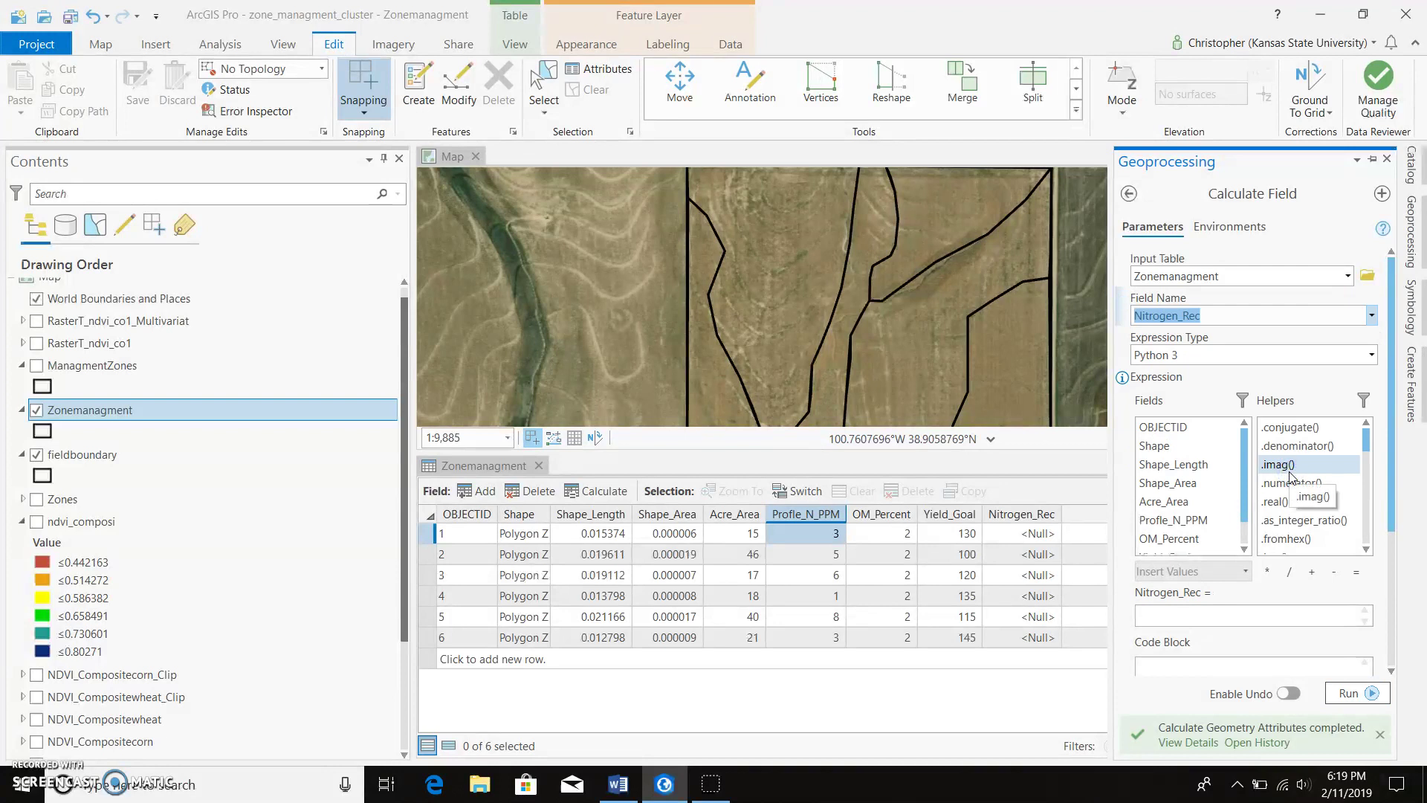
click(1141, 355)
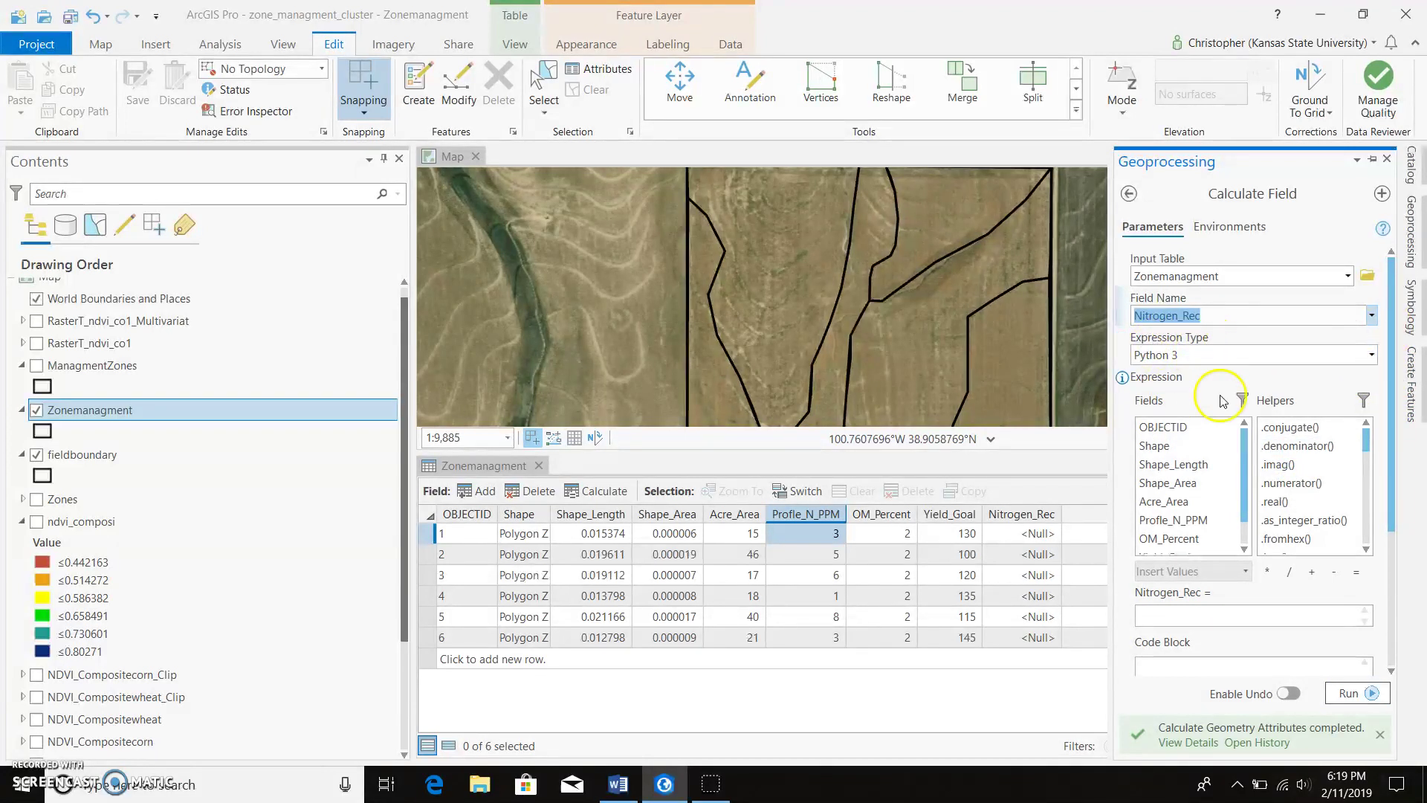
click(1164, 618)
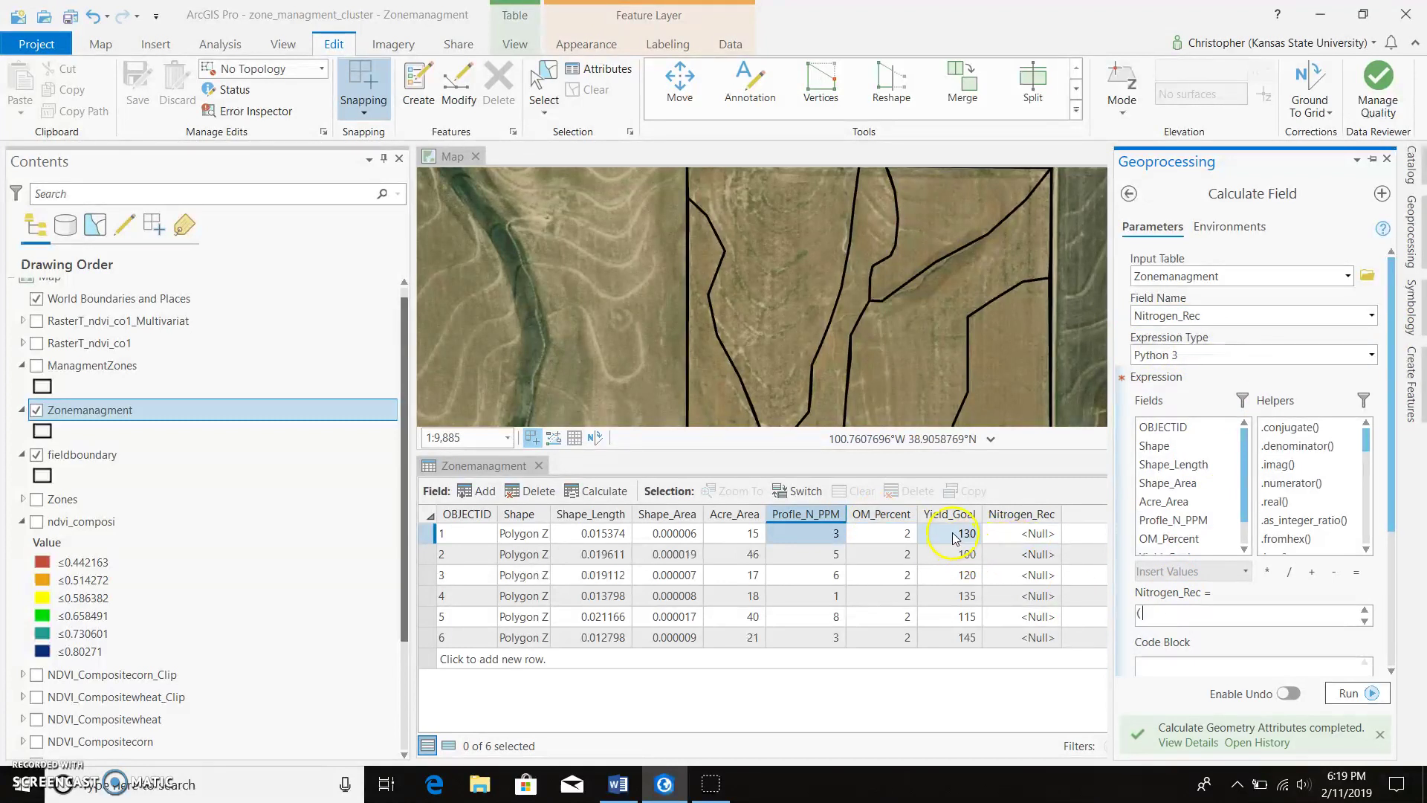
right_click(1244, 495)
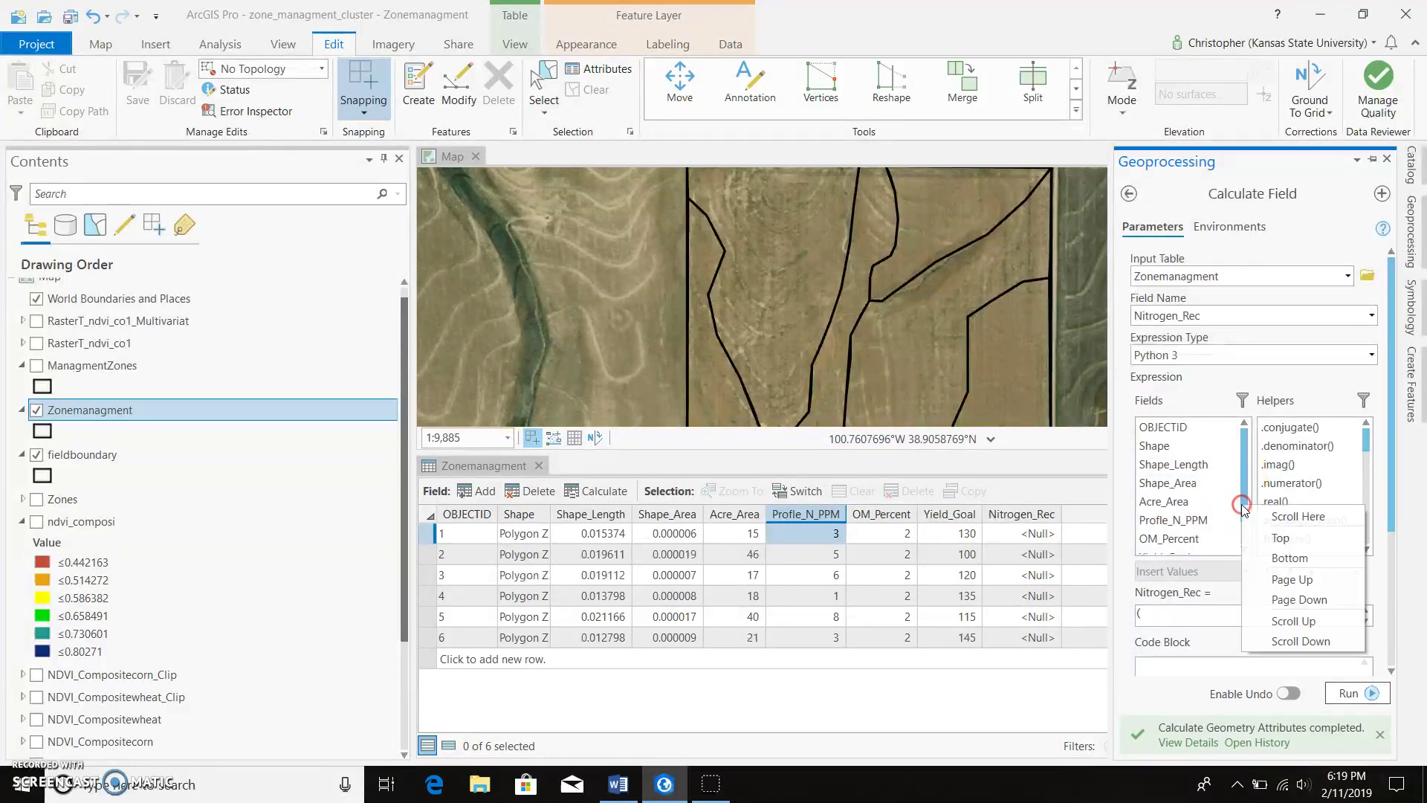
click(1246, 497)
drag(1245, 496, 1246, 520)
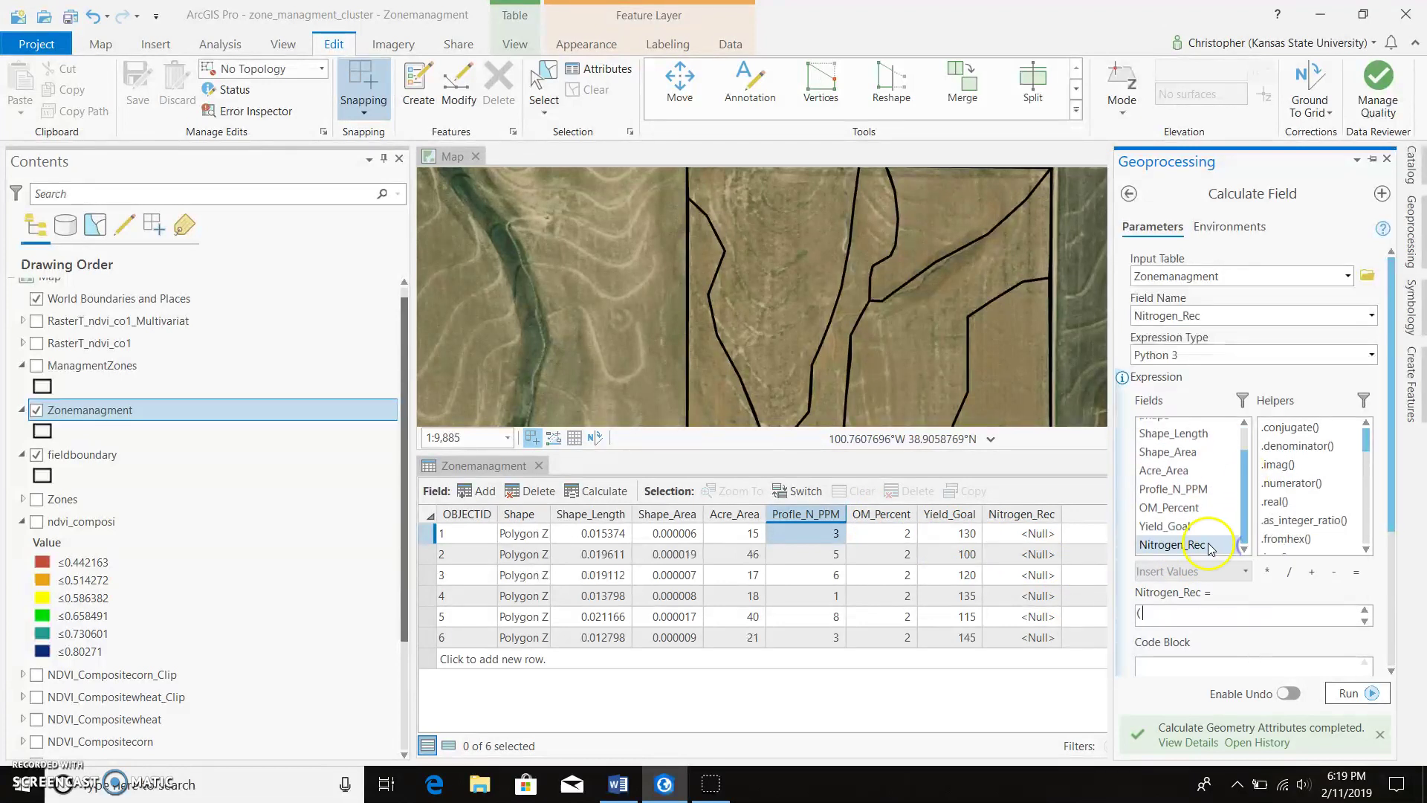
Build the expression (!Yield_Goal!*1.6)-!OM_Percent!*20-!Profle_N_PPM!*8
double_click(1200, 526)
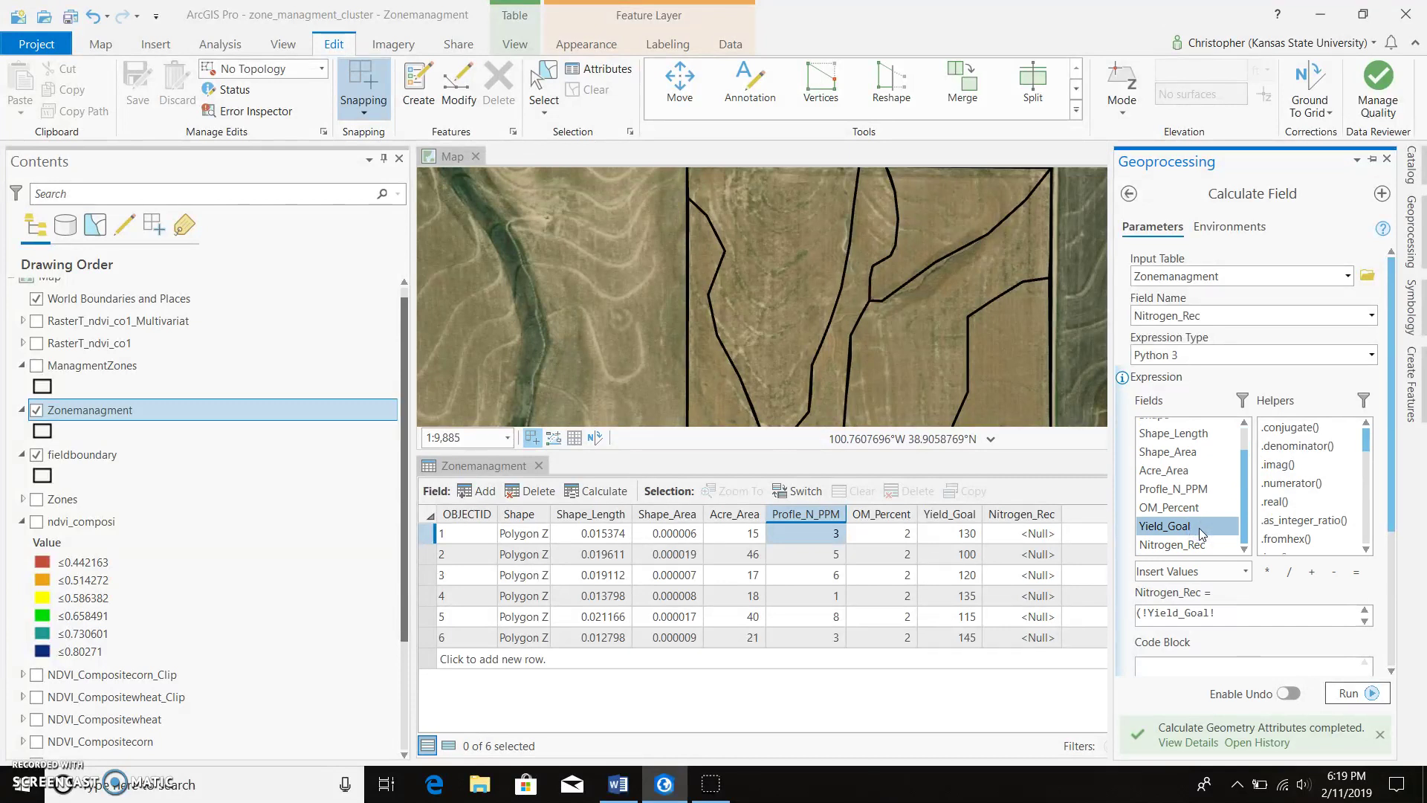
click(1217, 612)
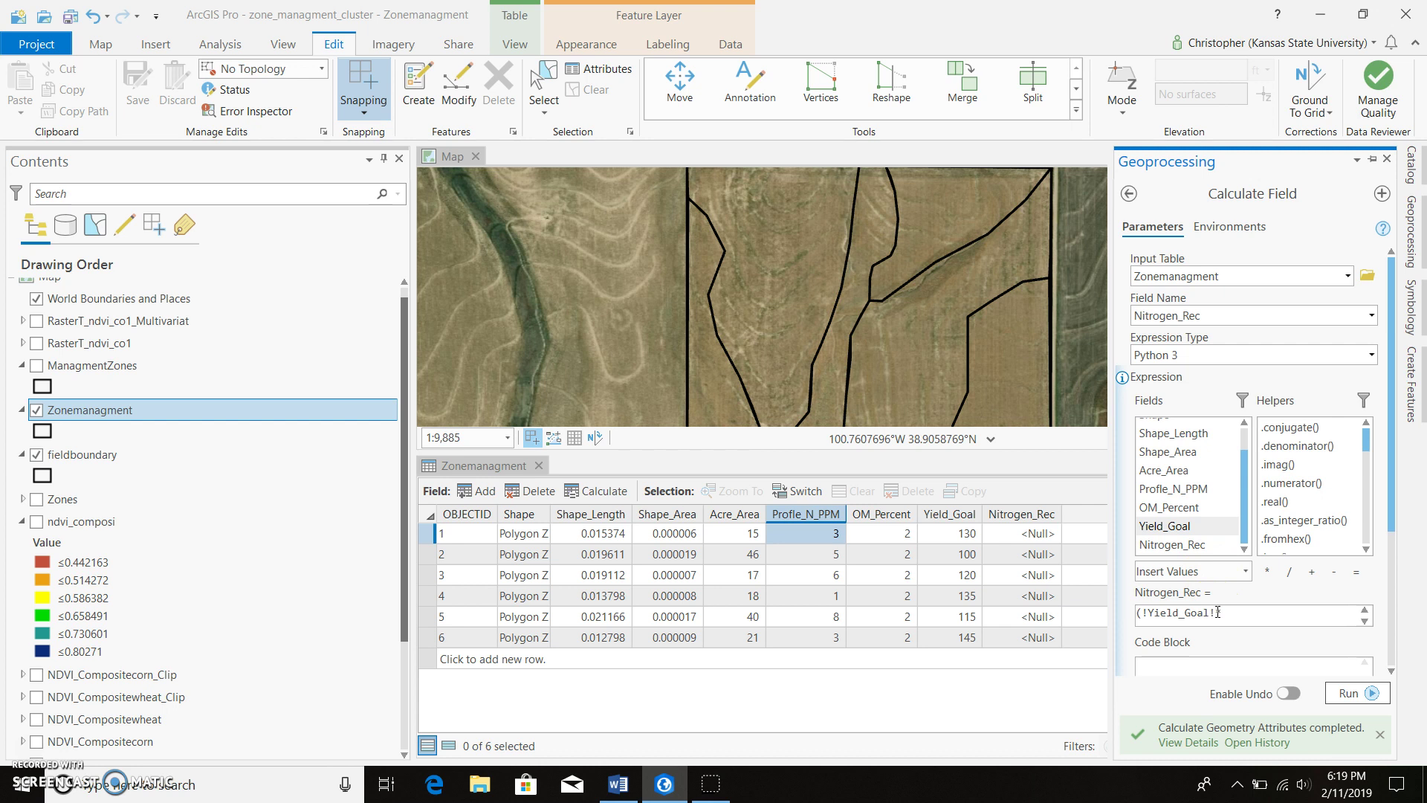
text(*)
click(1256, 640)
click(1210, 508)
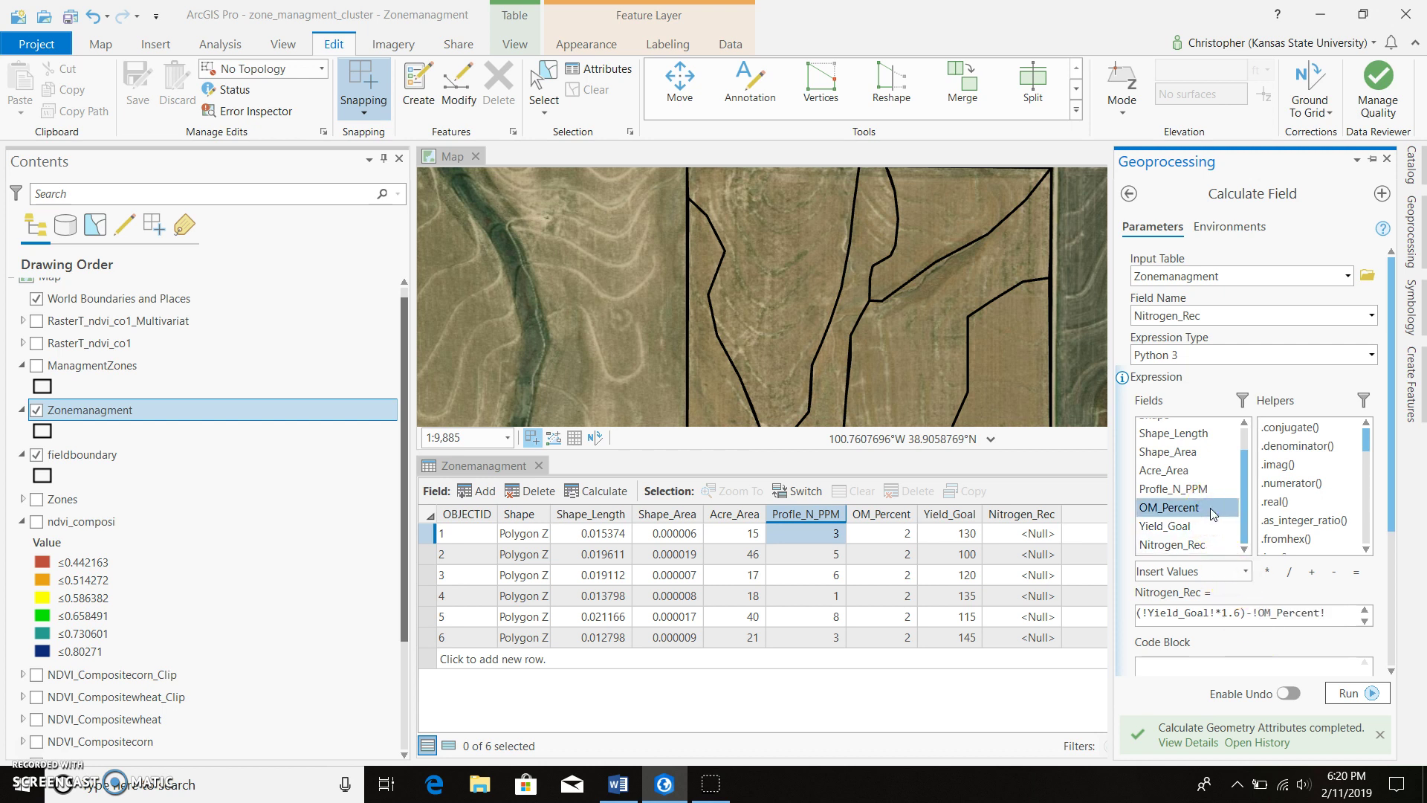
click(1345, 611)
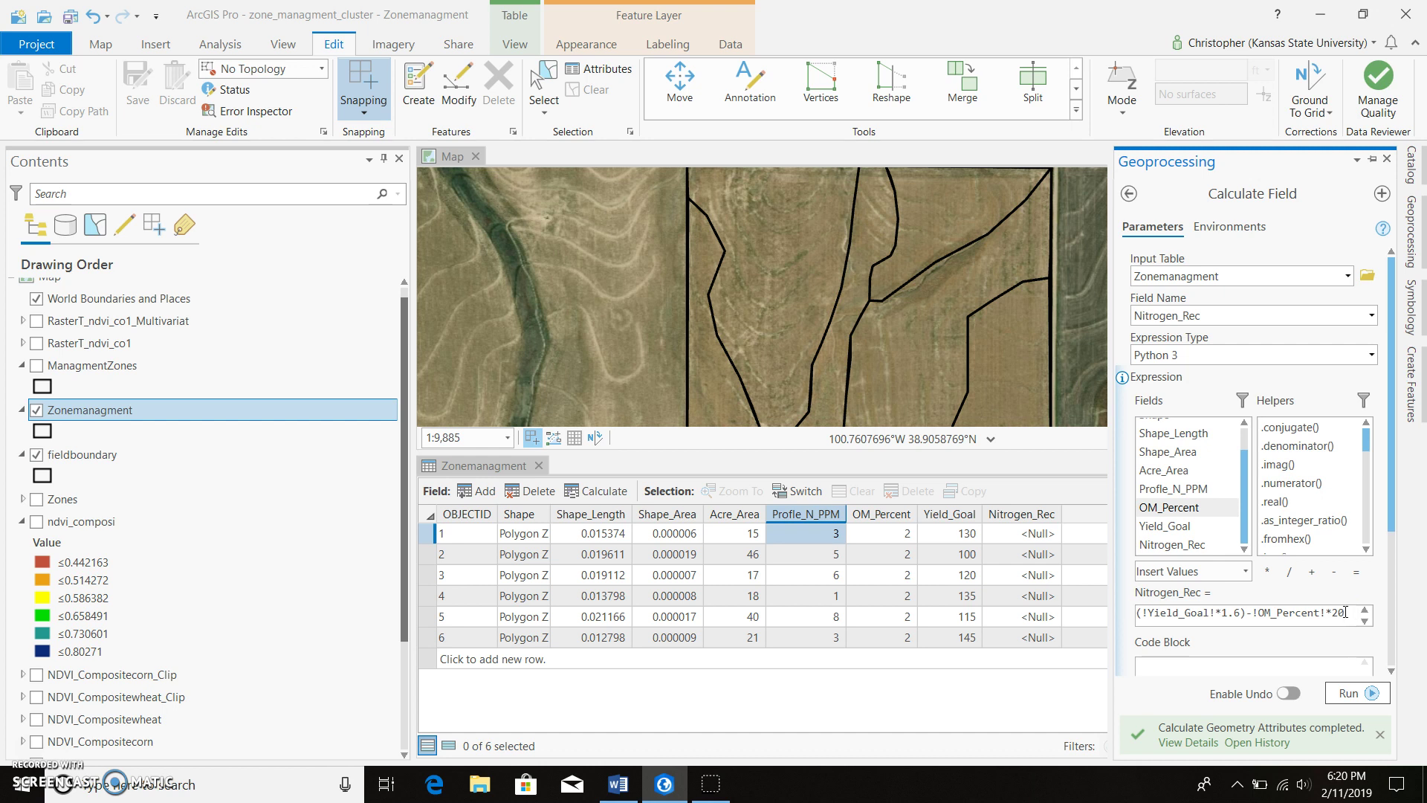
text(-)
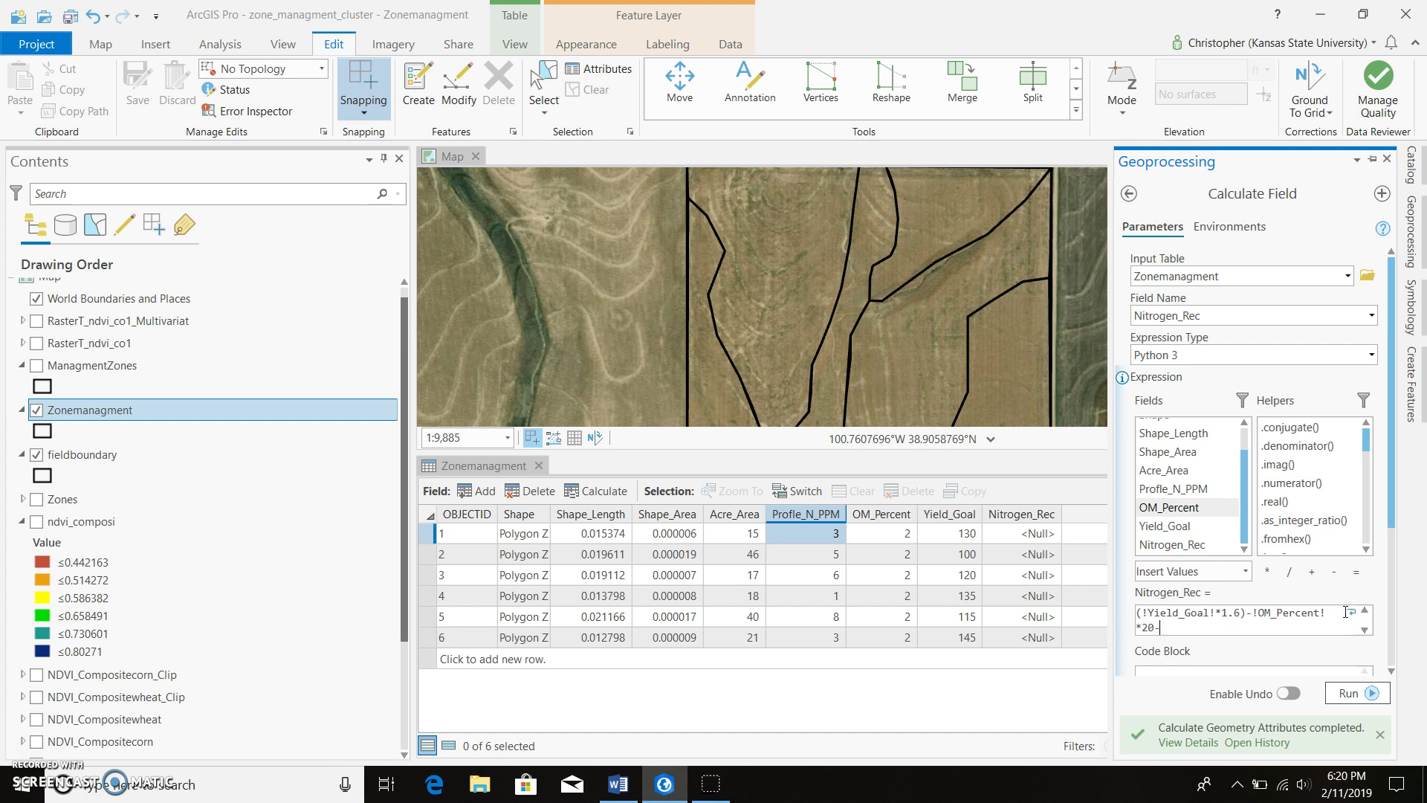
double_click(1219, 491)
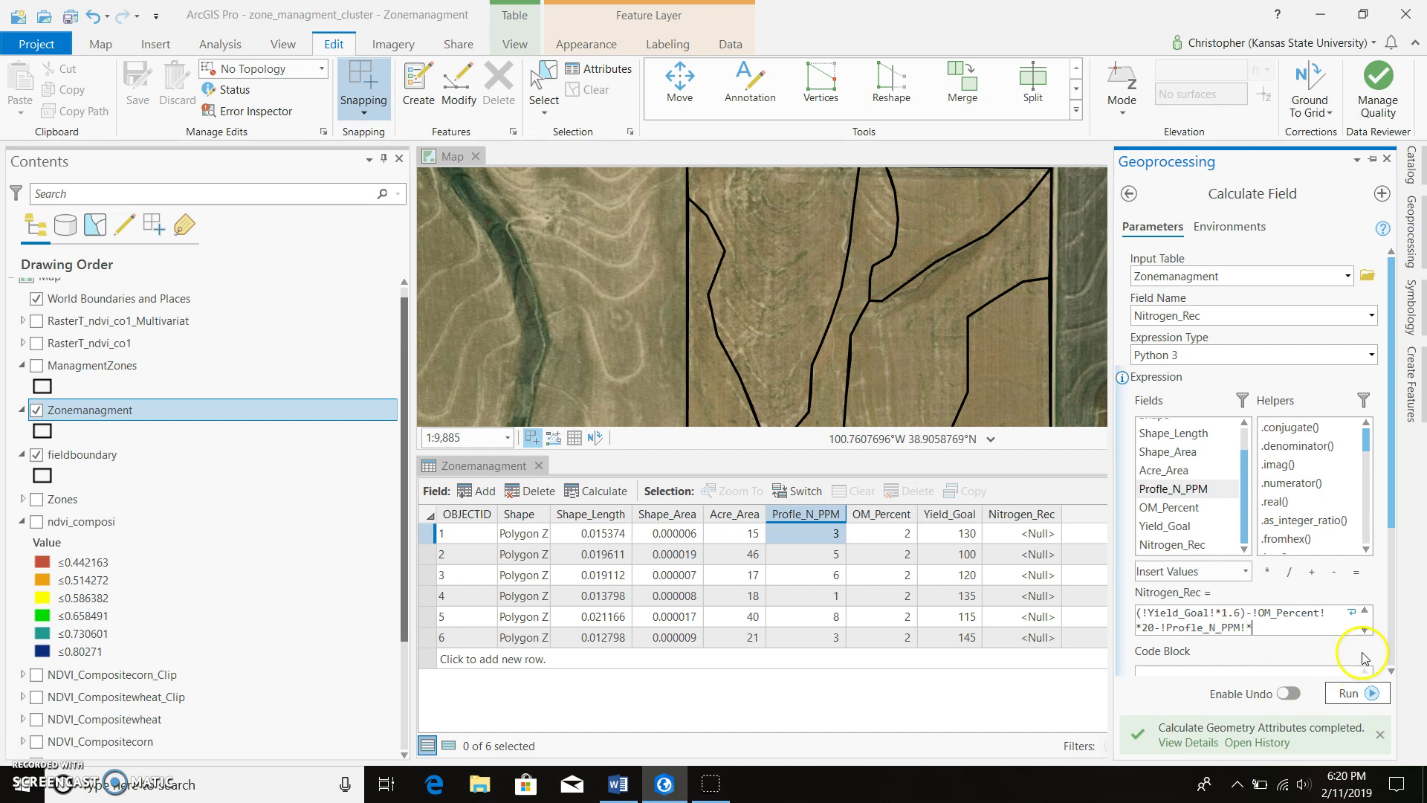
click(1255, 634)
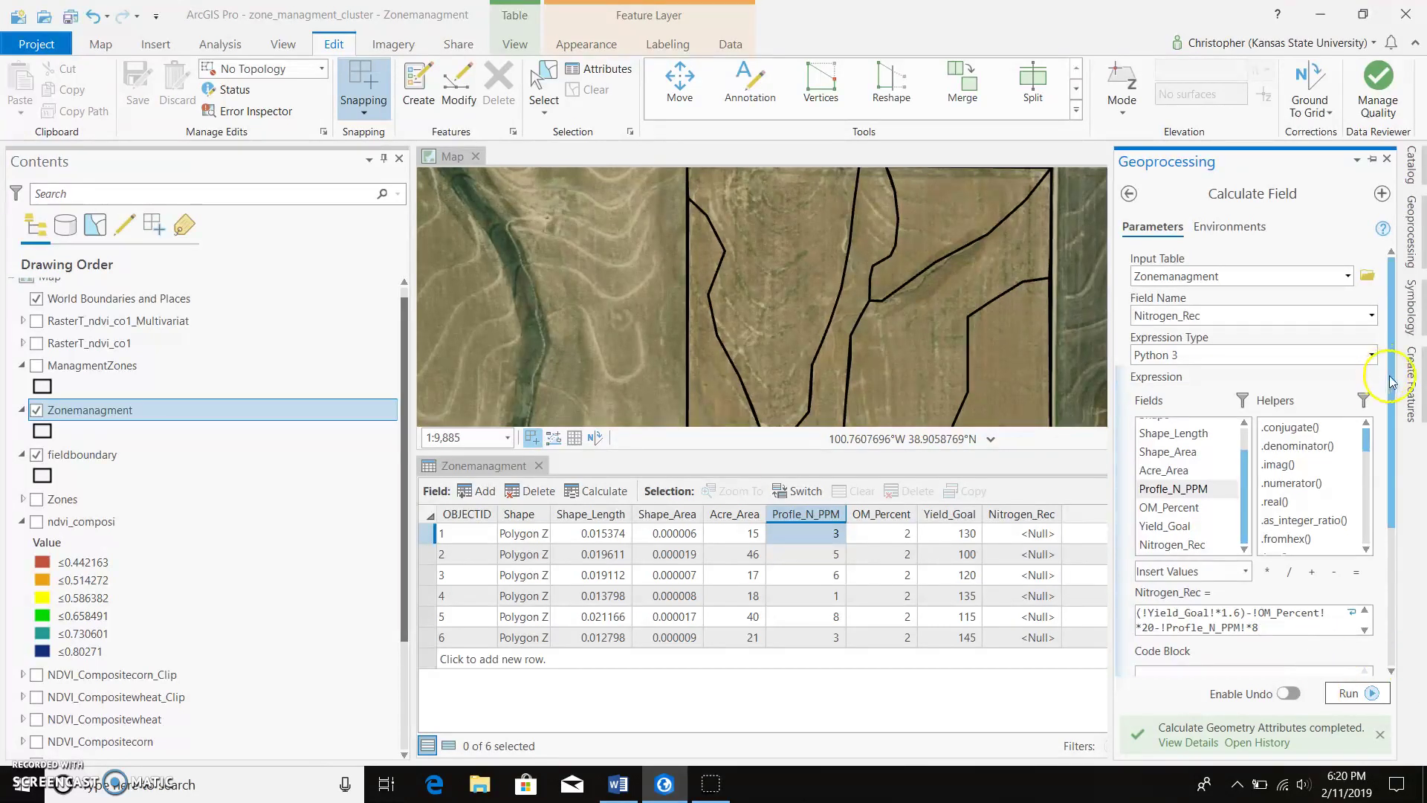
drag(1394, 382, 1385, 399)
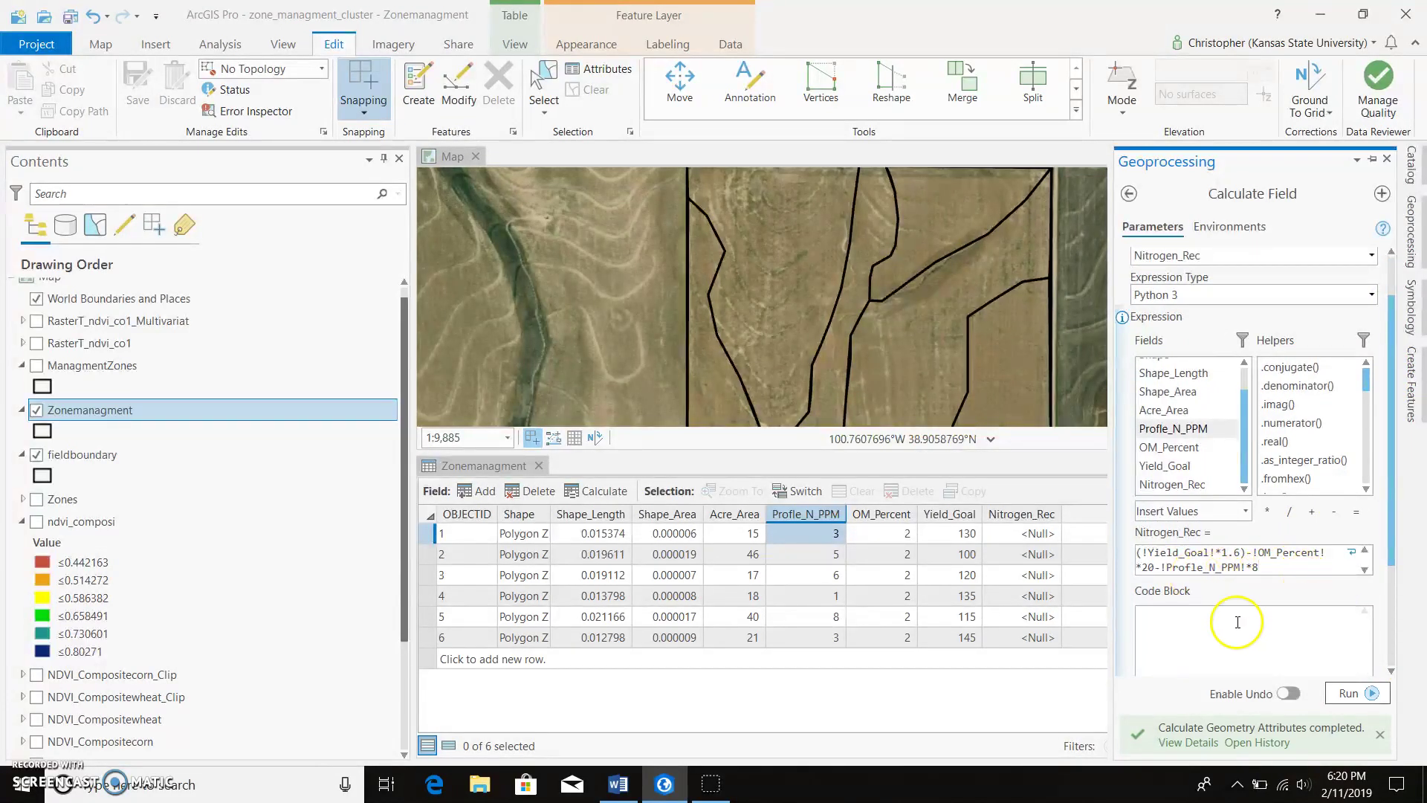
Parenthesize each formula term and run it, giving Nitrogen_Rec 144, 80, 104, 168, 80, 168
click(1251, 551)
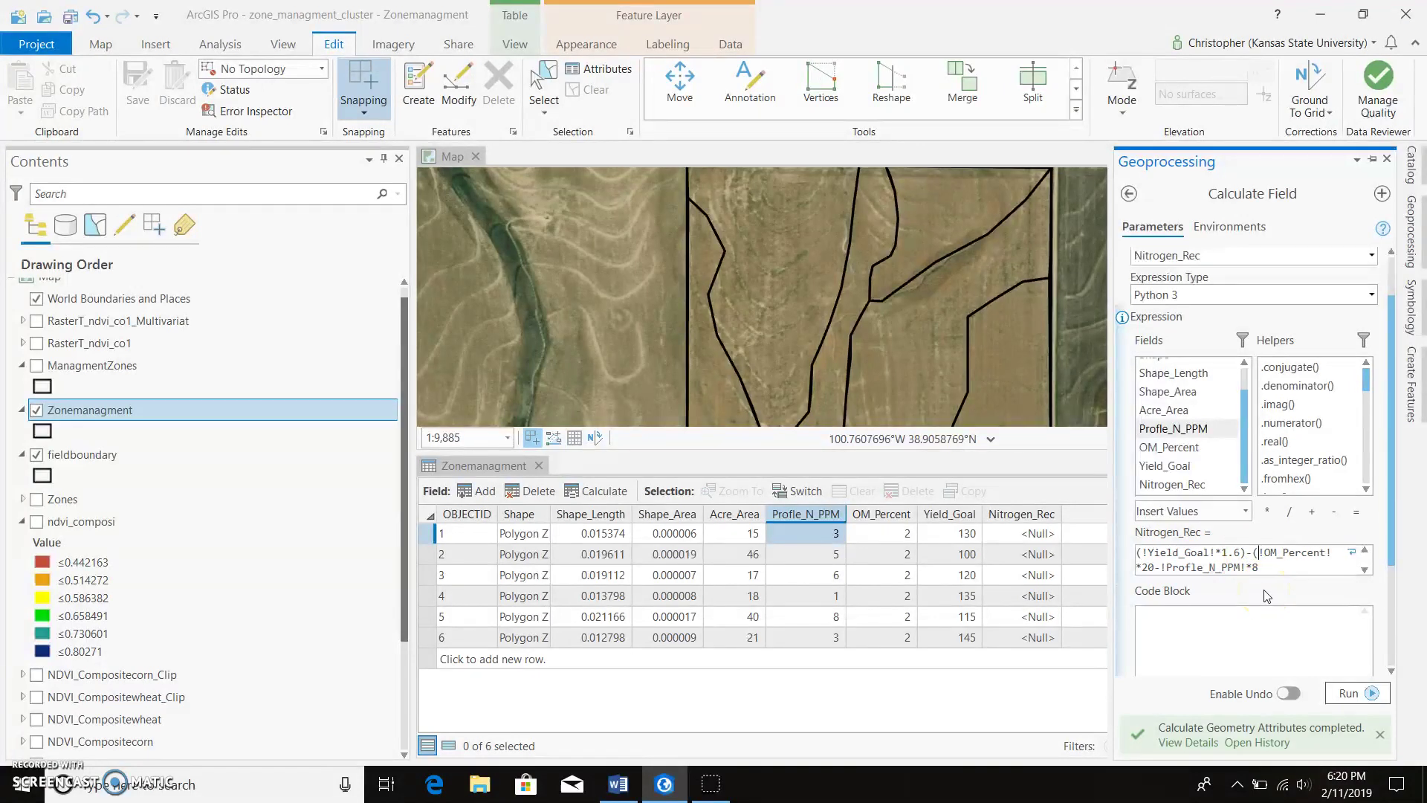
click(1327, 551)
click(1175, 563)
click(1161, 565)
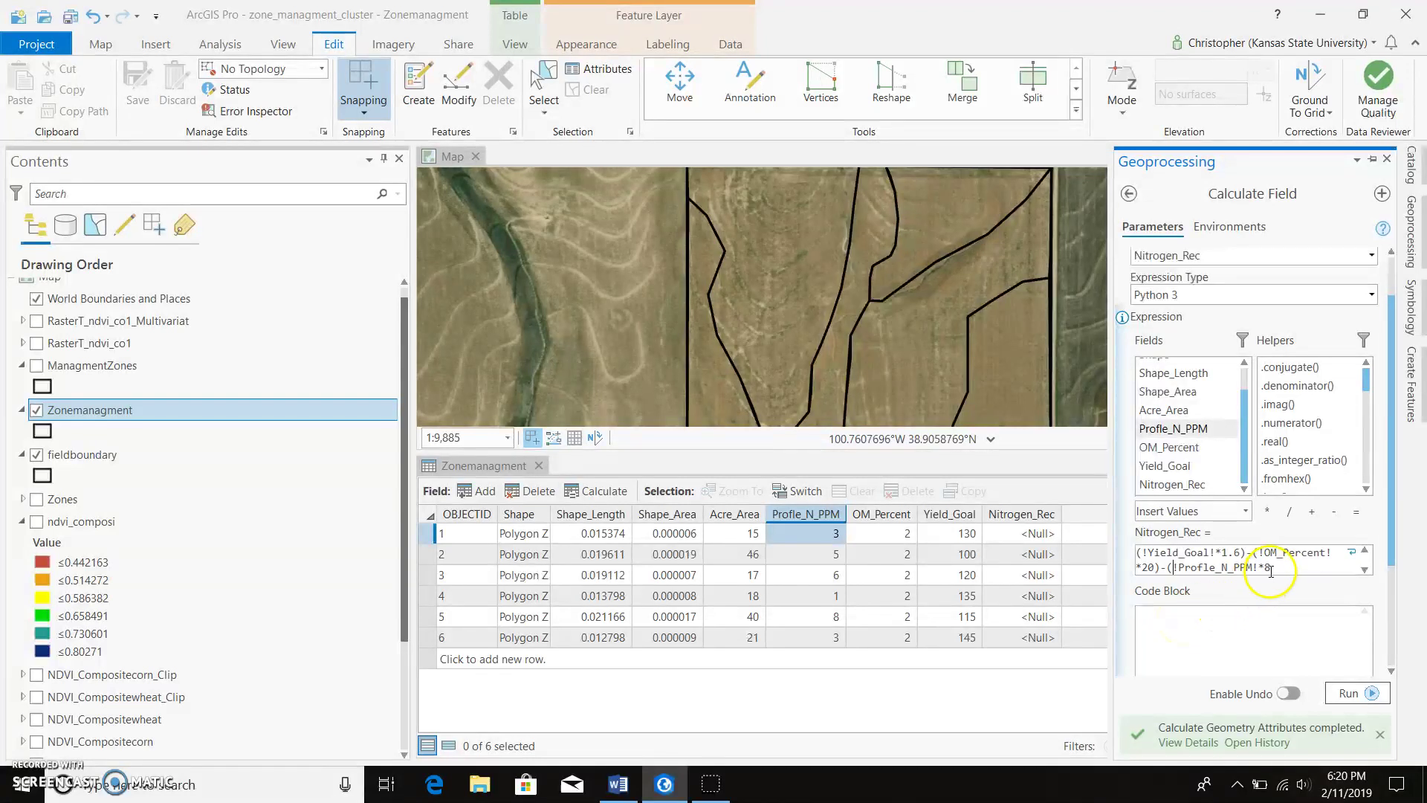
click(1261, 652)
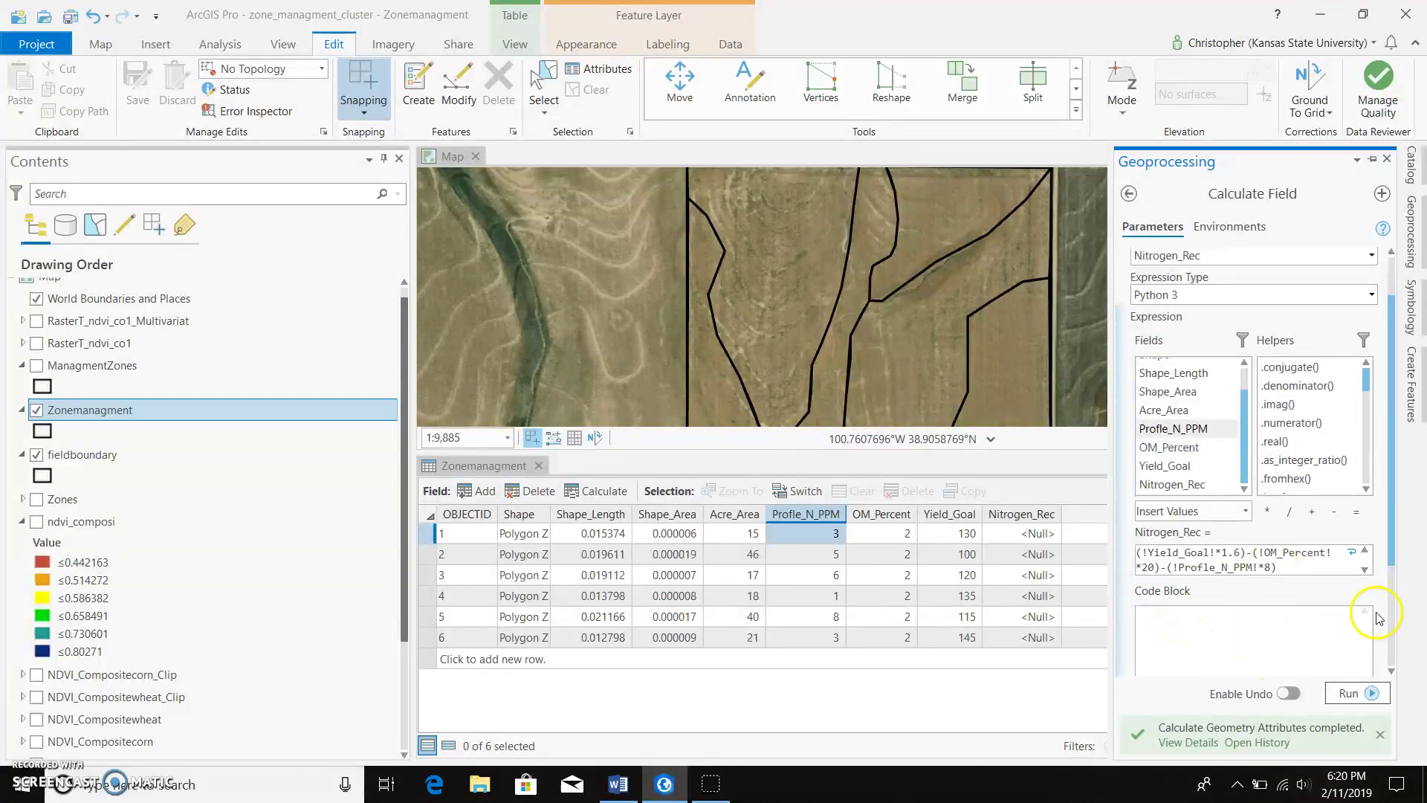
click(1288, 645)
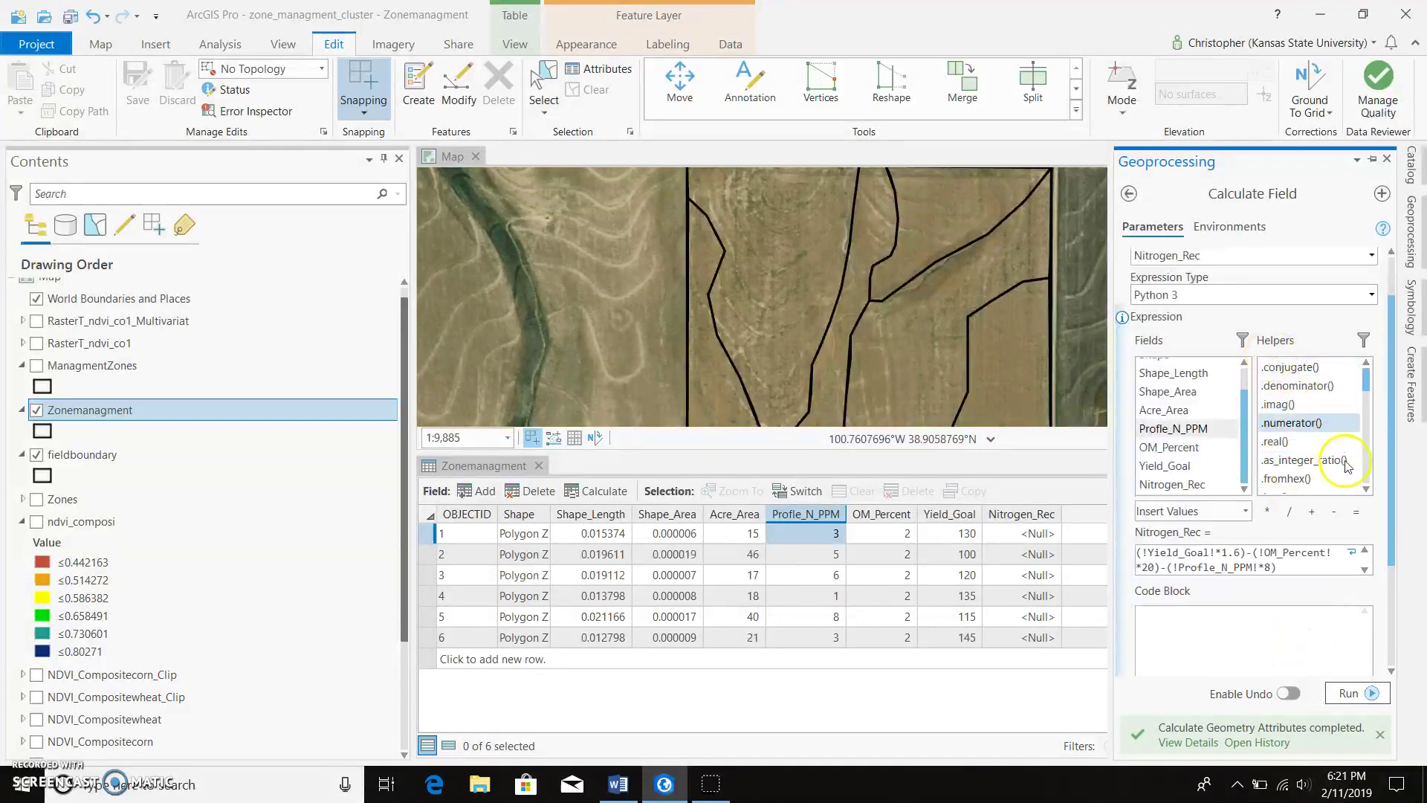
mouse_move(1389, 490)
mouse_down()
mouse_move(1384, 420)
mouse_move(1382, 516)
mouse_up()
click(1347, 676)
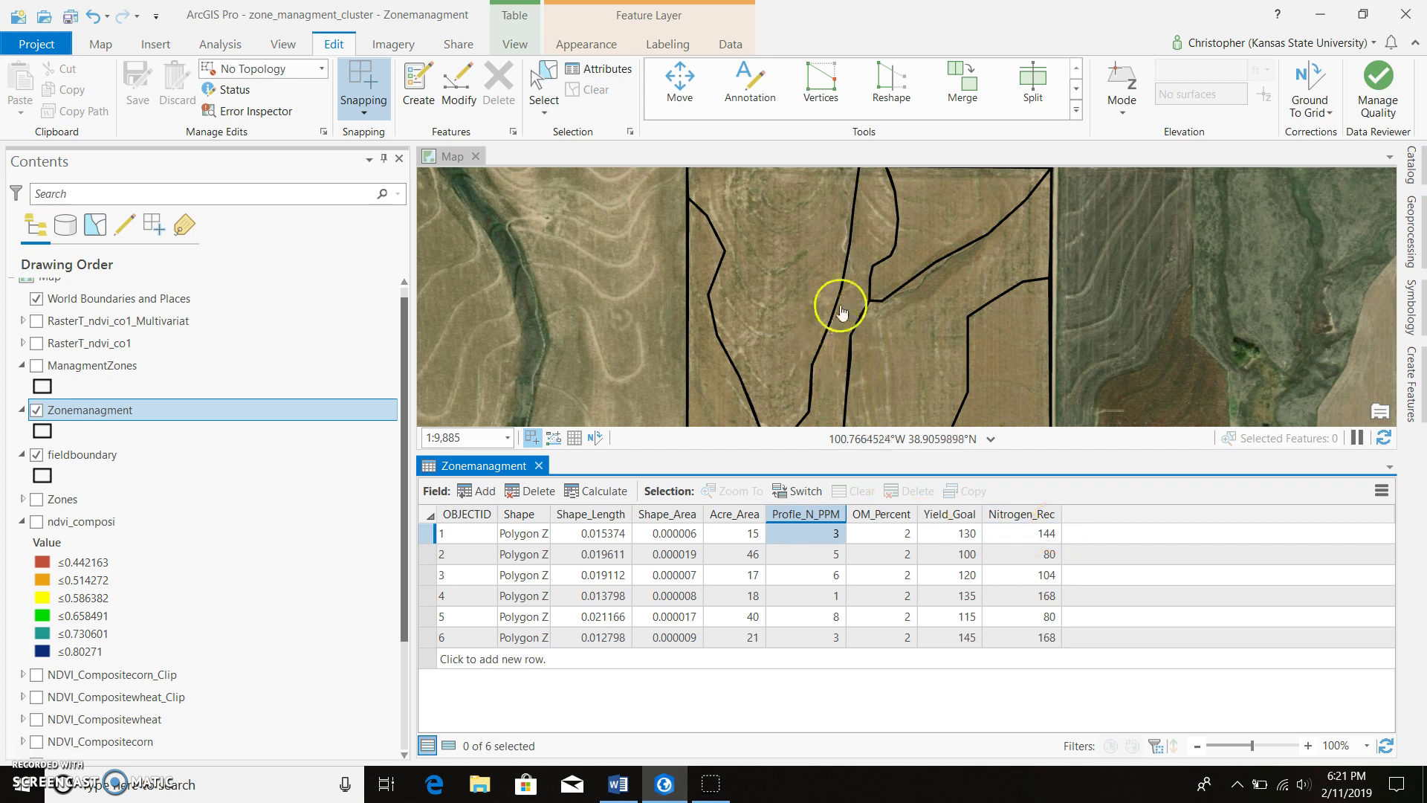
Symbolize Zonemanagment by Unique Values on Nitrogen_Rec, removing the <all other values> class
click(539, 465)
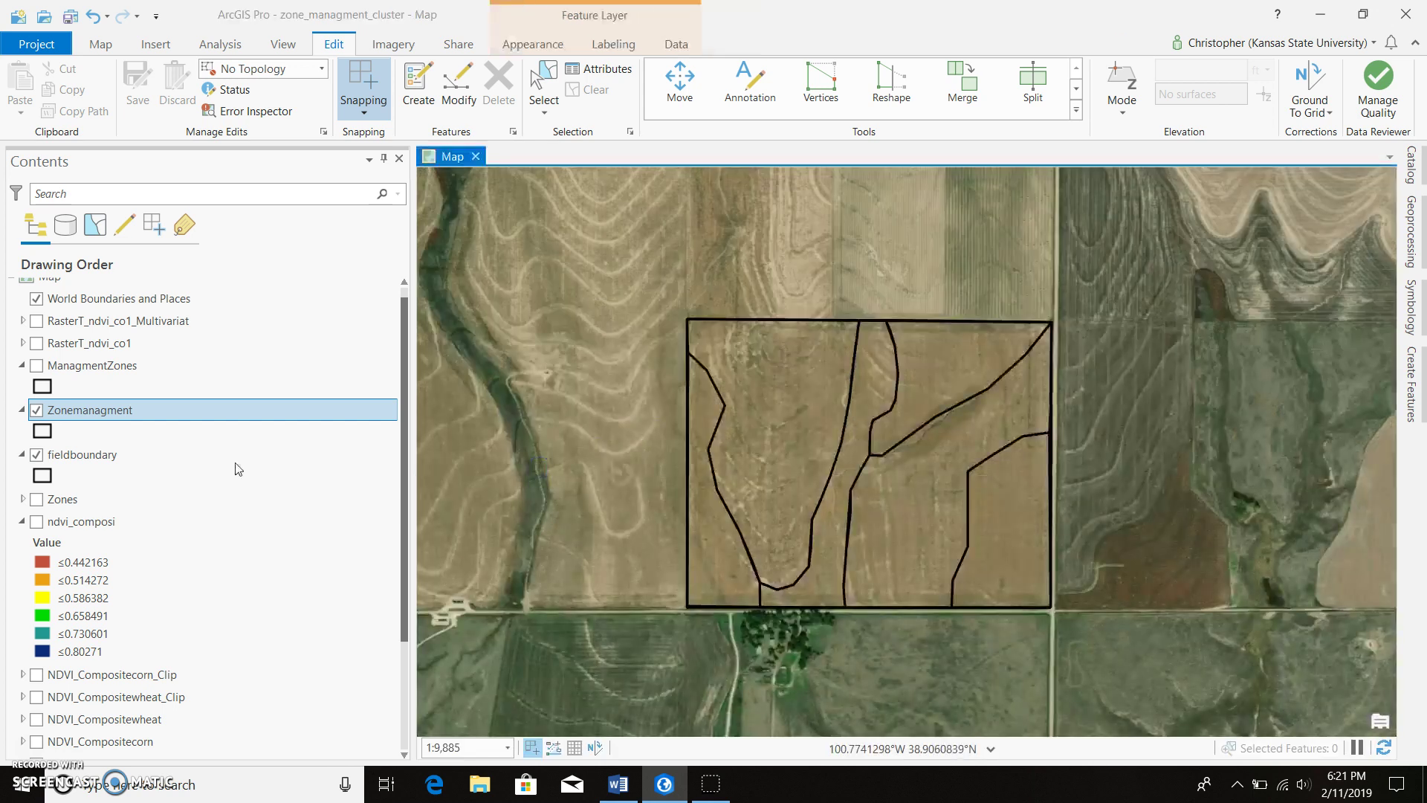
right_click(195, 409)
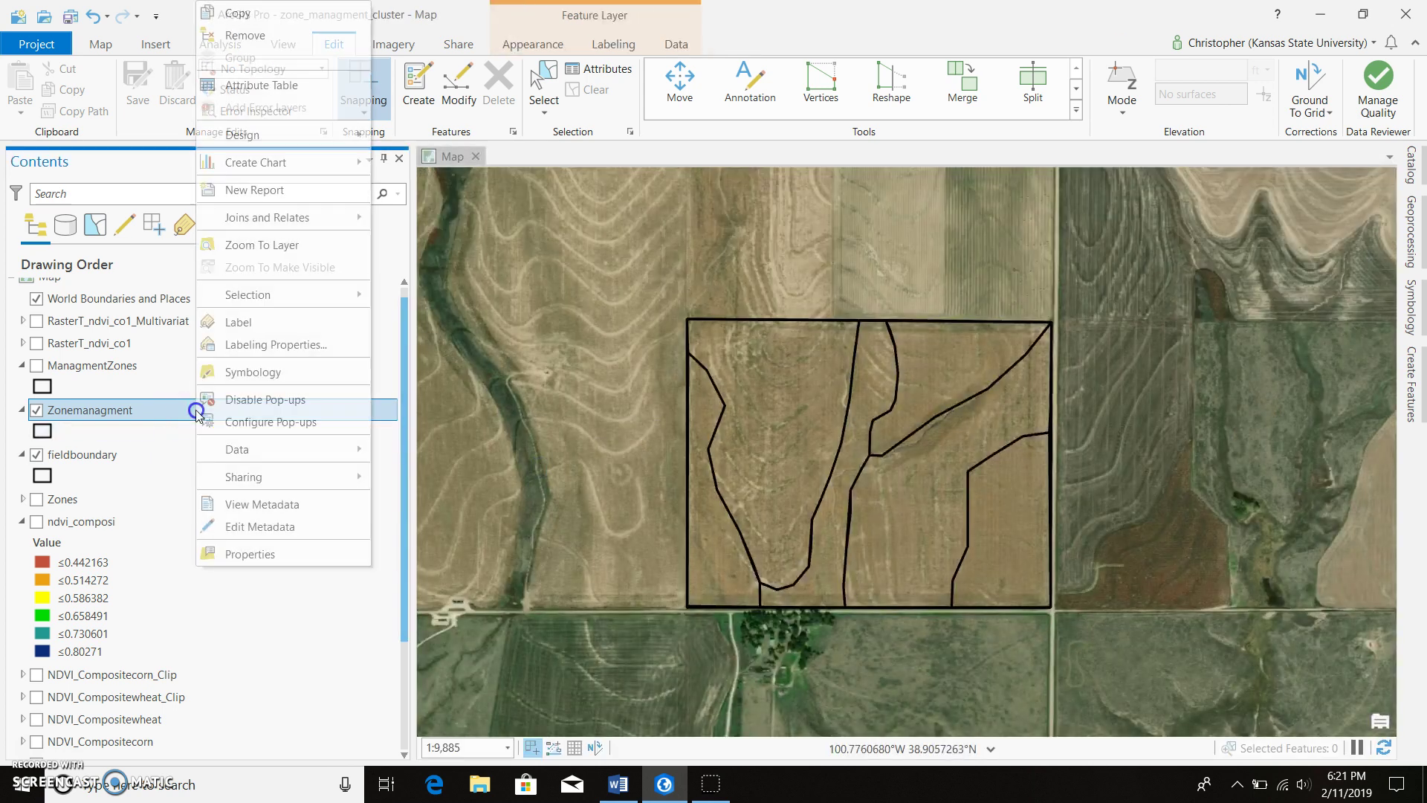
click(196, 413)
right_click(196, 413)
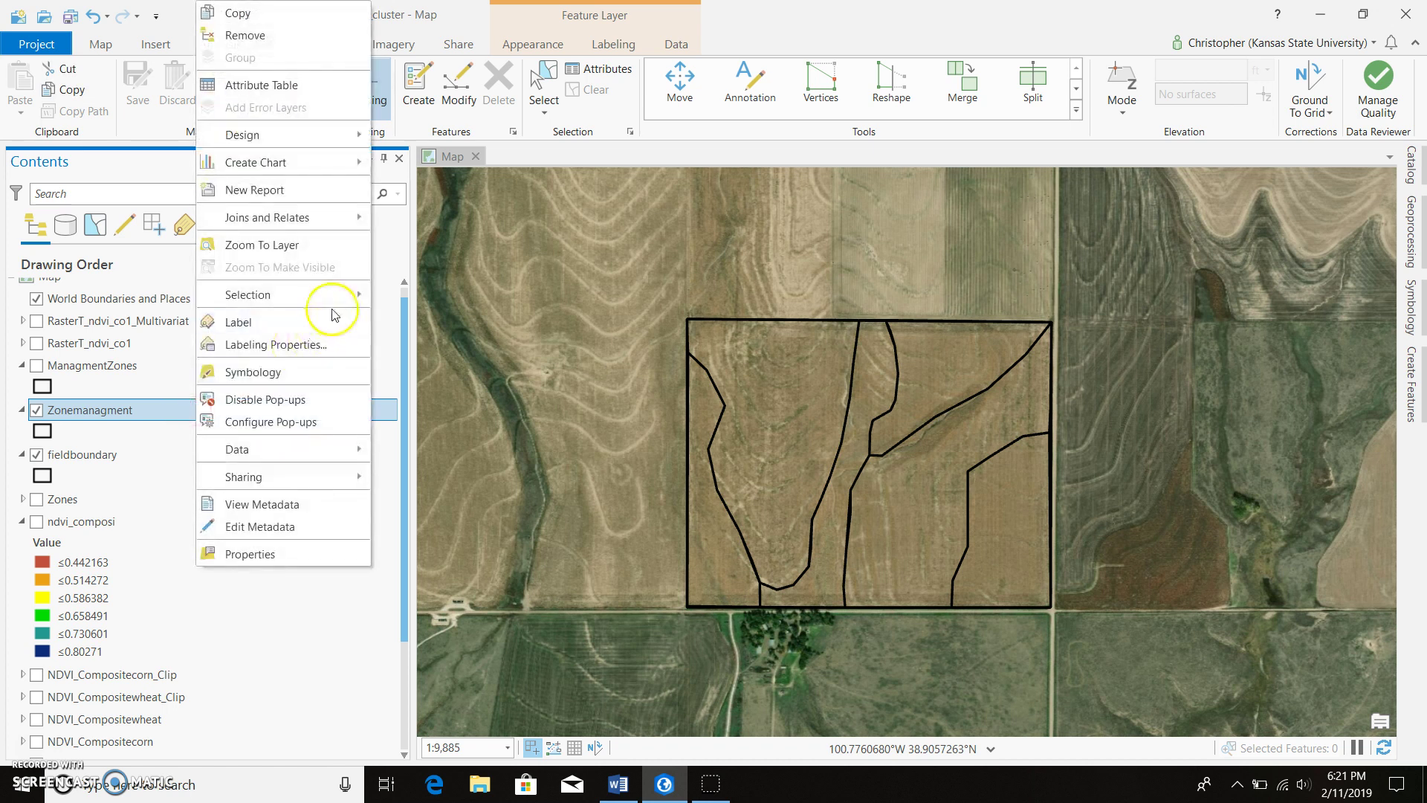
click(292, 373)
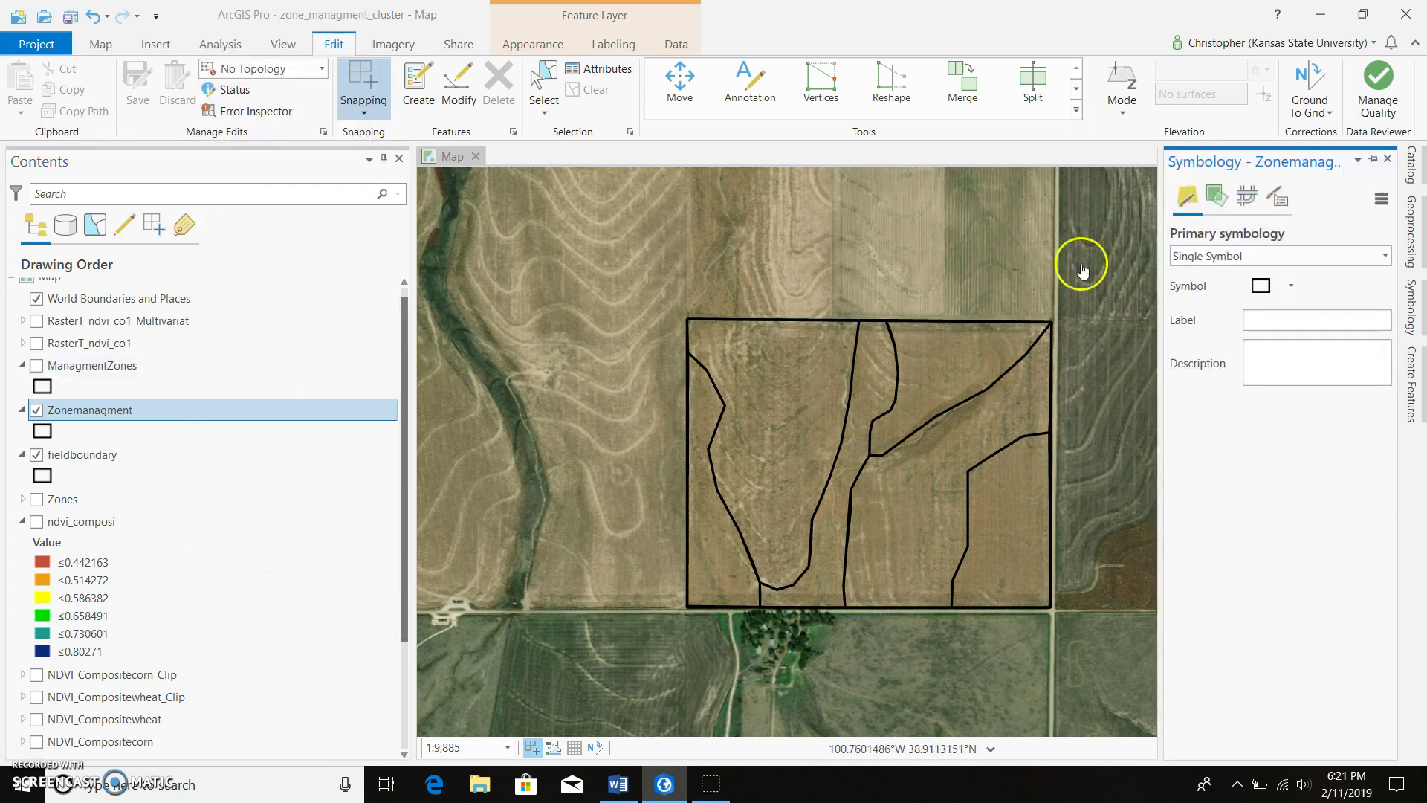
click(1384, 260)
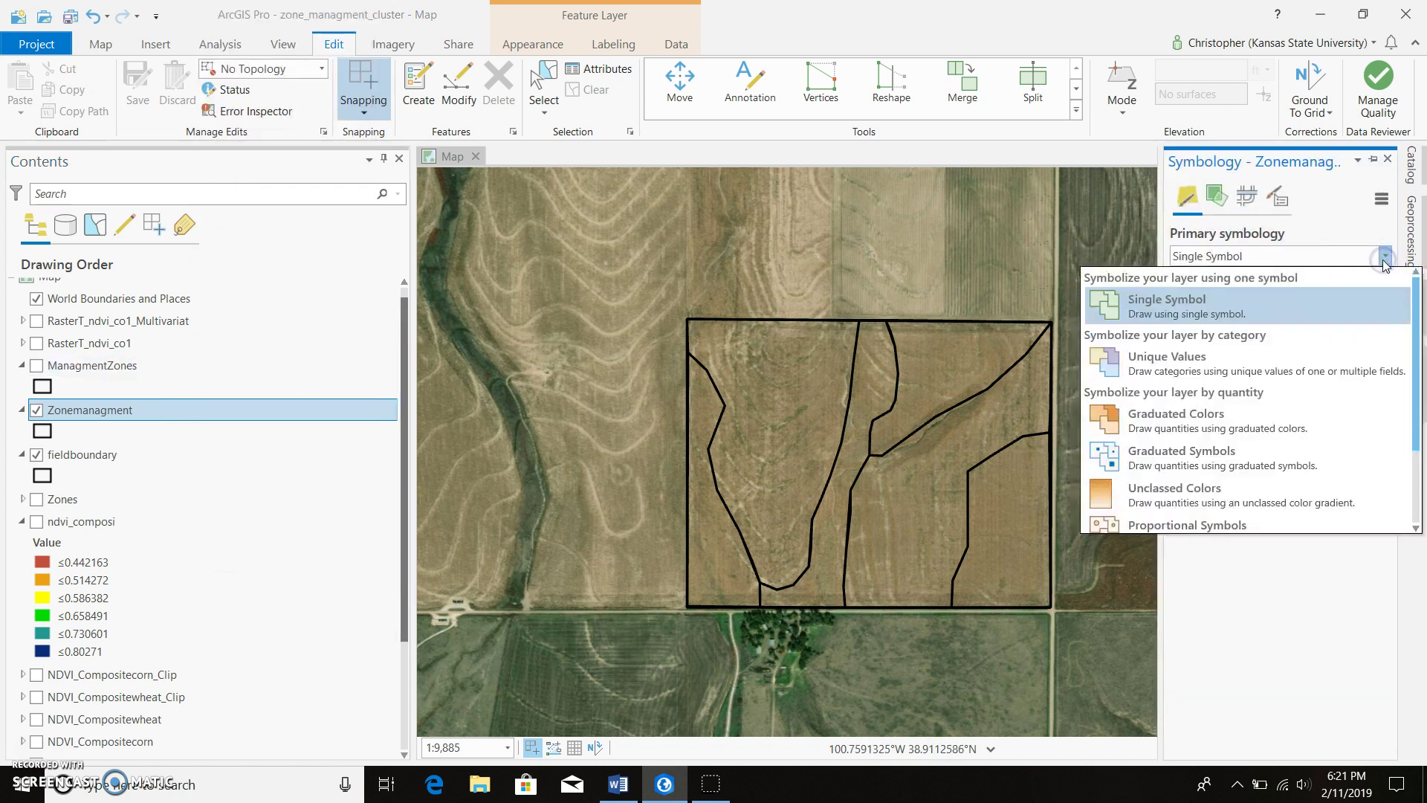
click(1331, 364)
click(1358, 287)
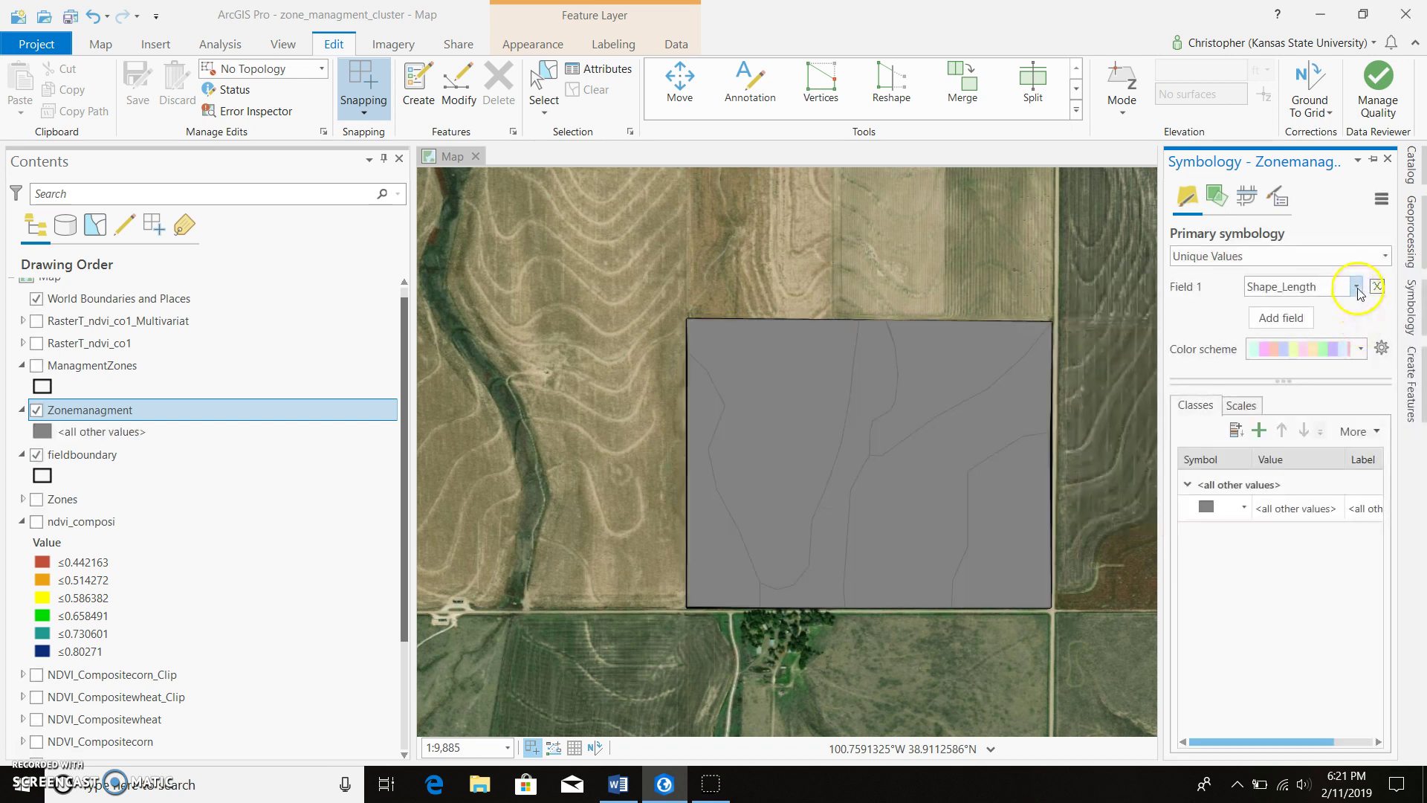
click(1339, 416)
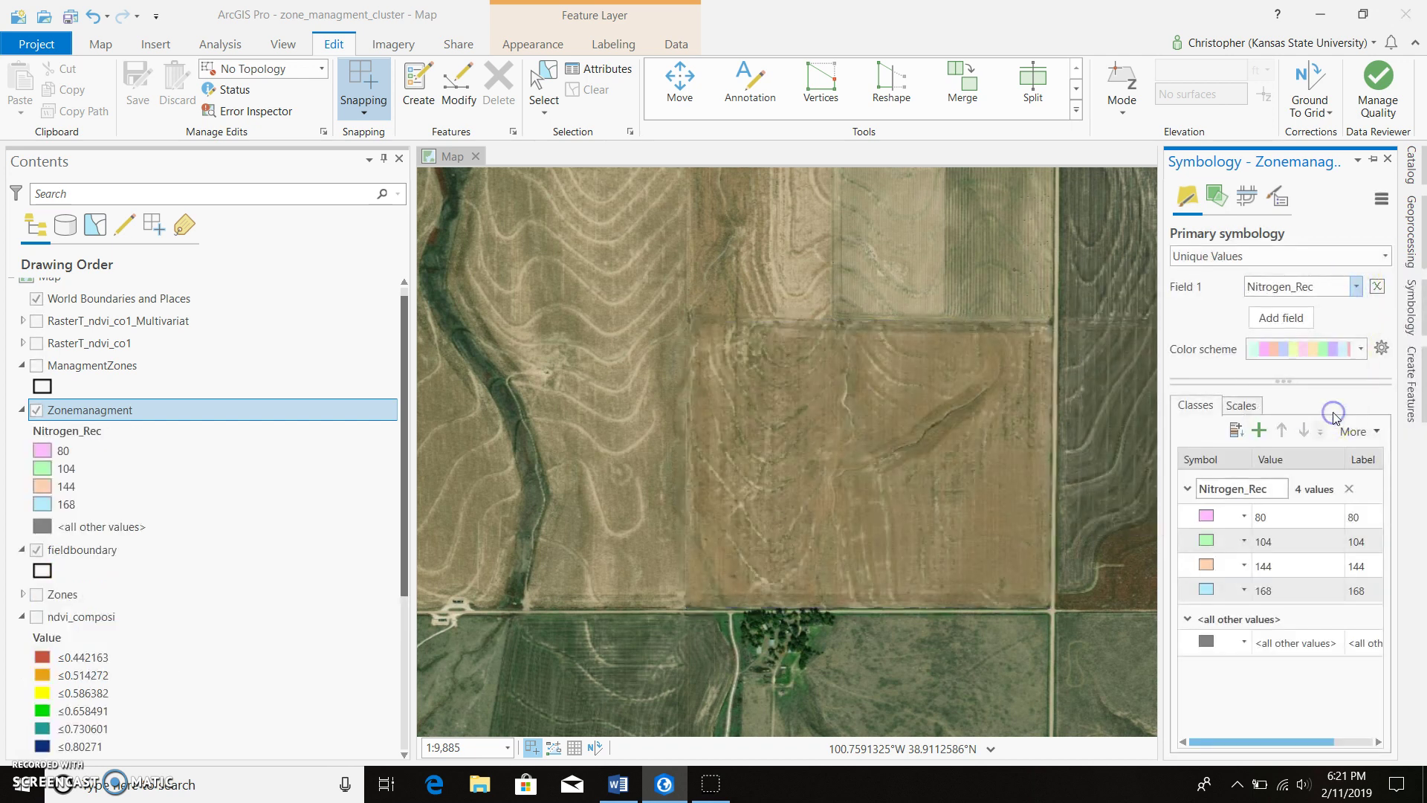
right_click(1270, 638)
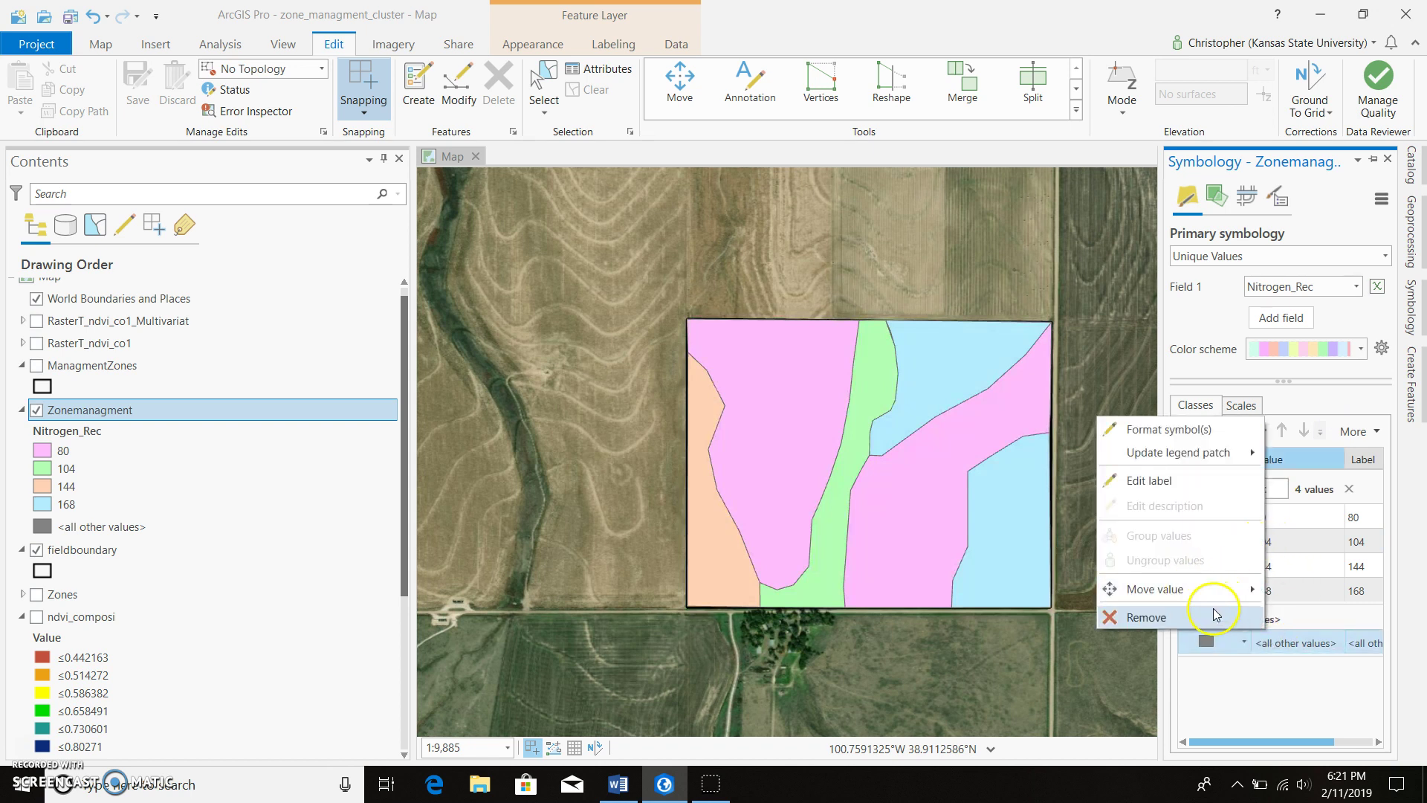
click(1216, 614)
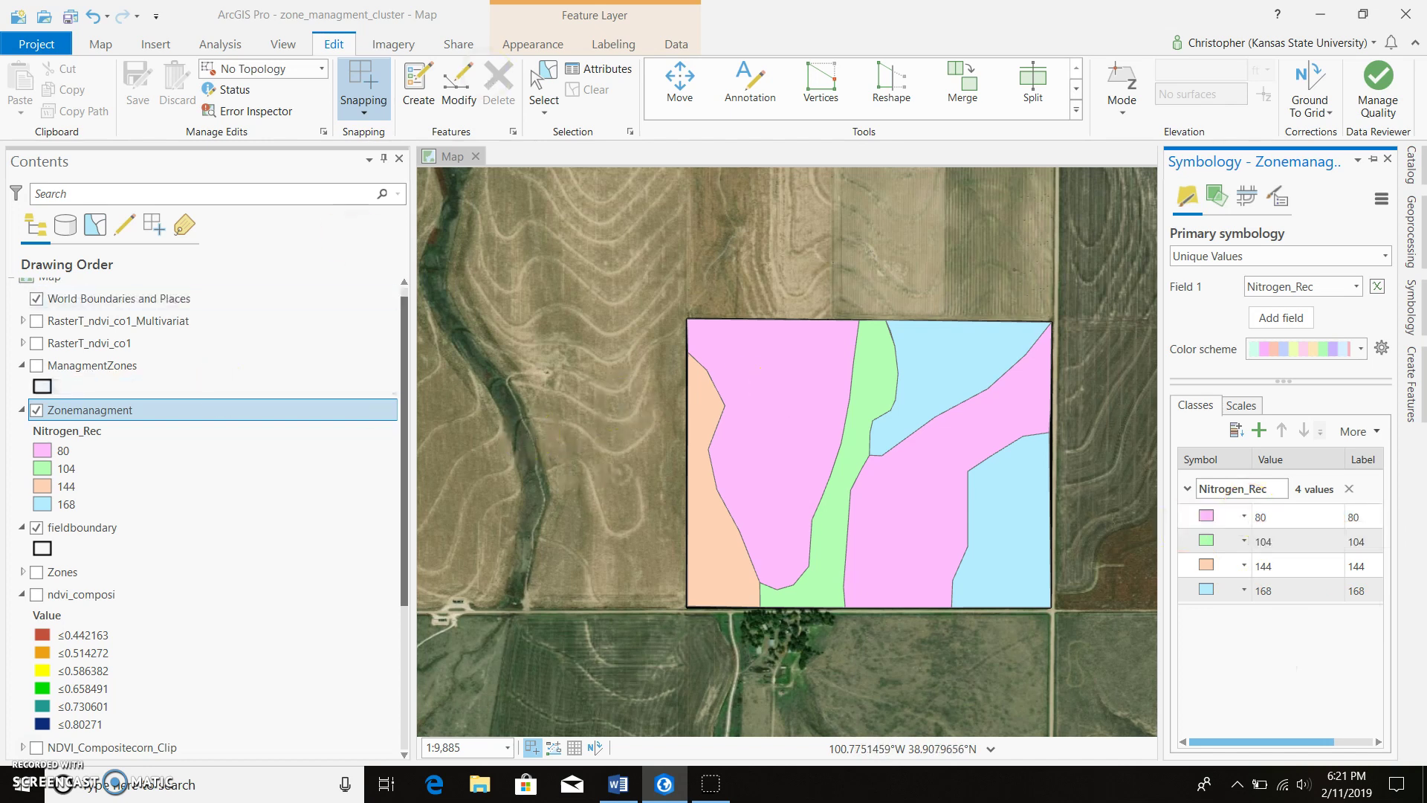
Show the Zonemanagment layer's Labeling settings, turning zone labels on and back off
click(588, 49)
click(20, 79)
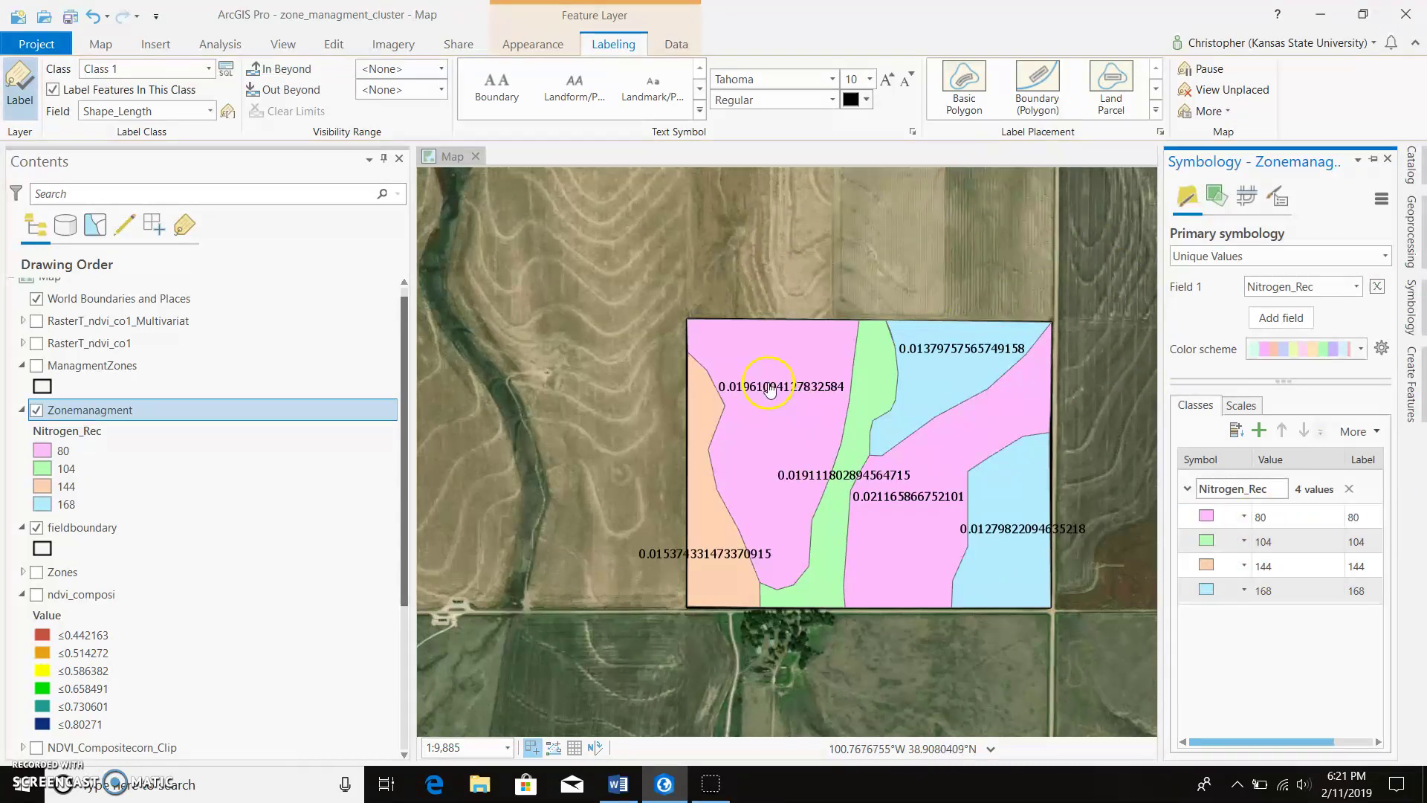
click(19, 85)
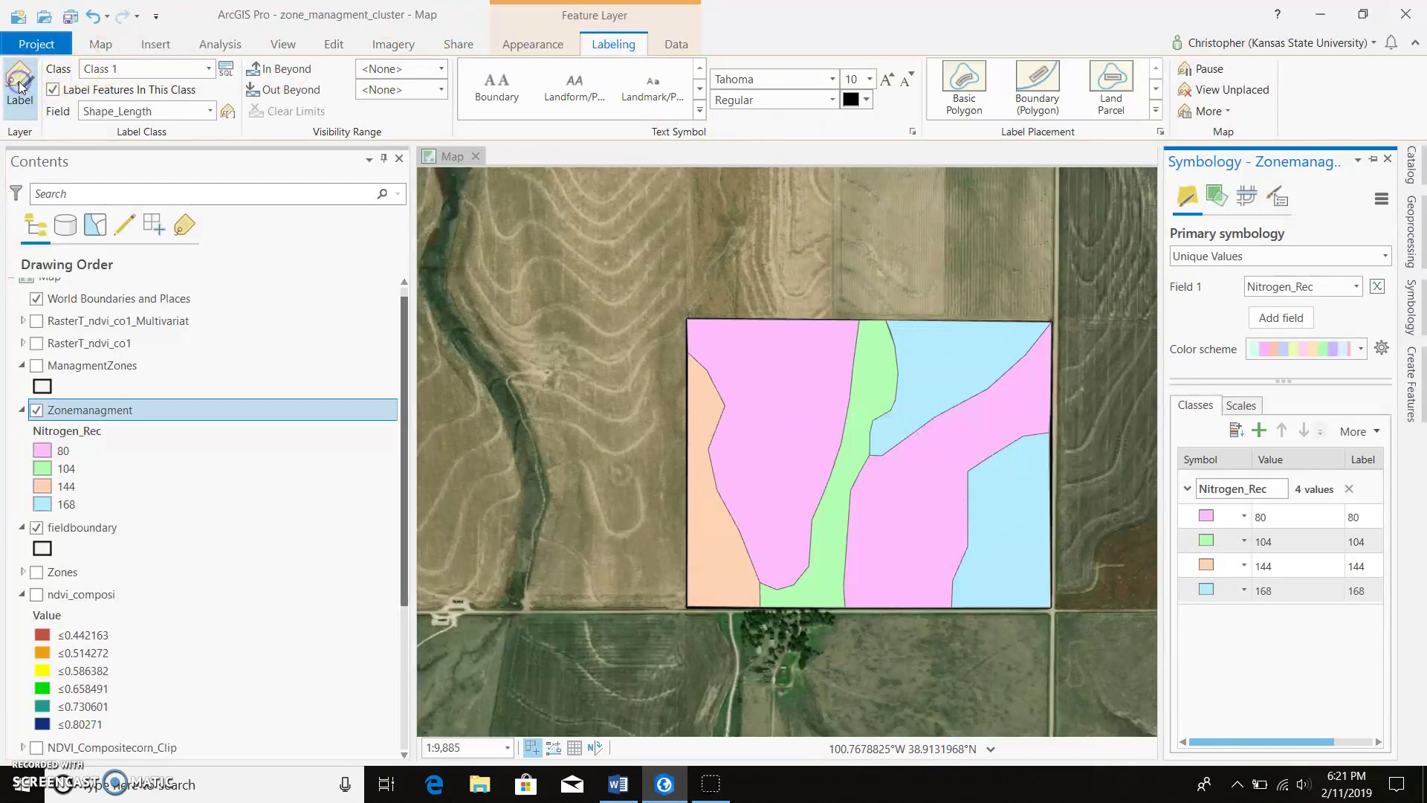
Zoom the map in and out over the coloured zones, then select the Zonemanagment layer
click(427, 414)
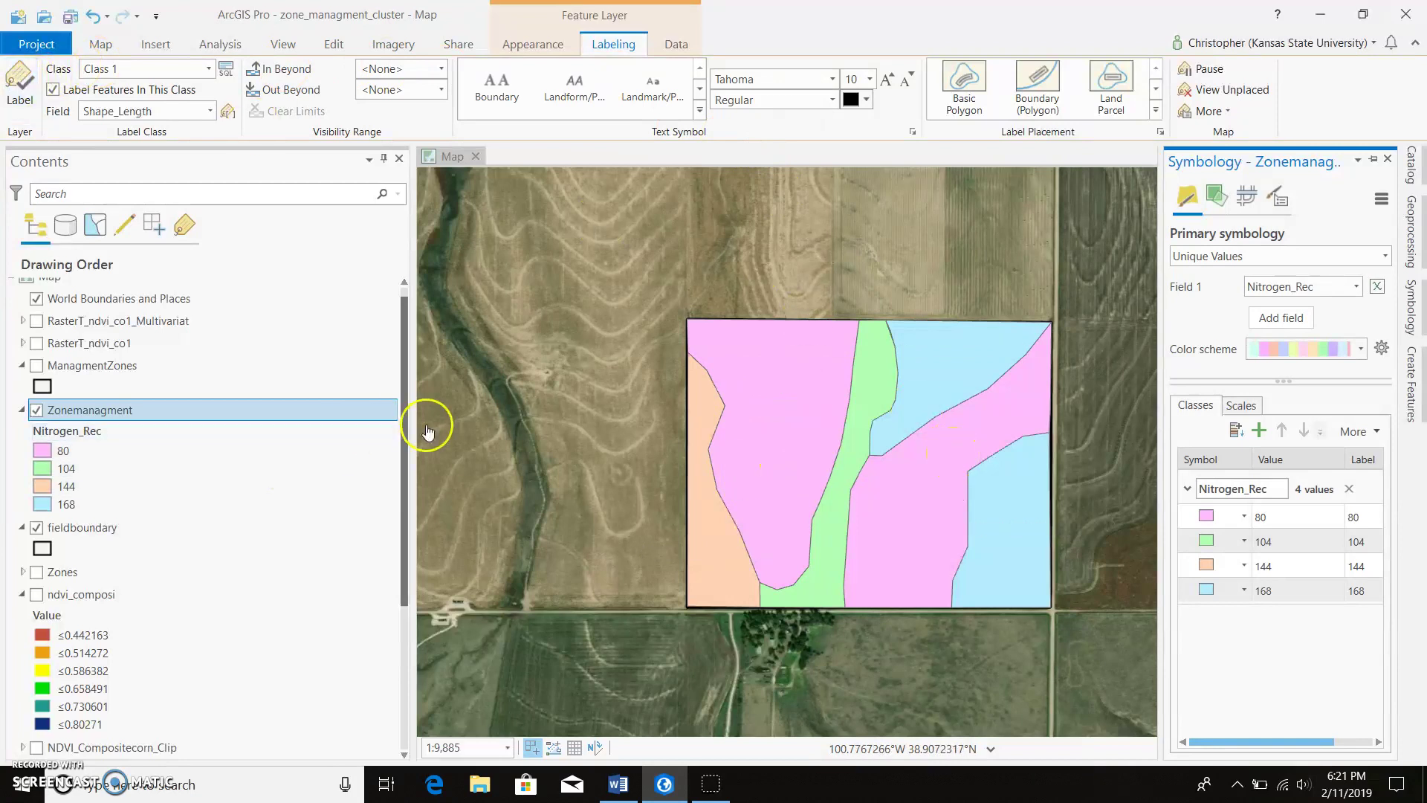
scroll(903, 510, down, 1)
scroll(904, 510, up, 1)
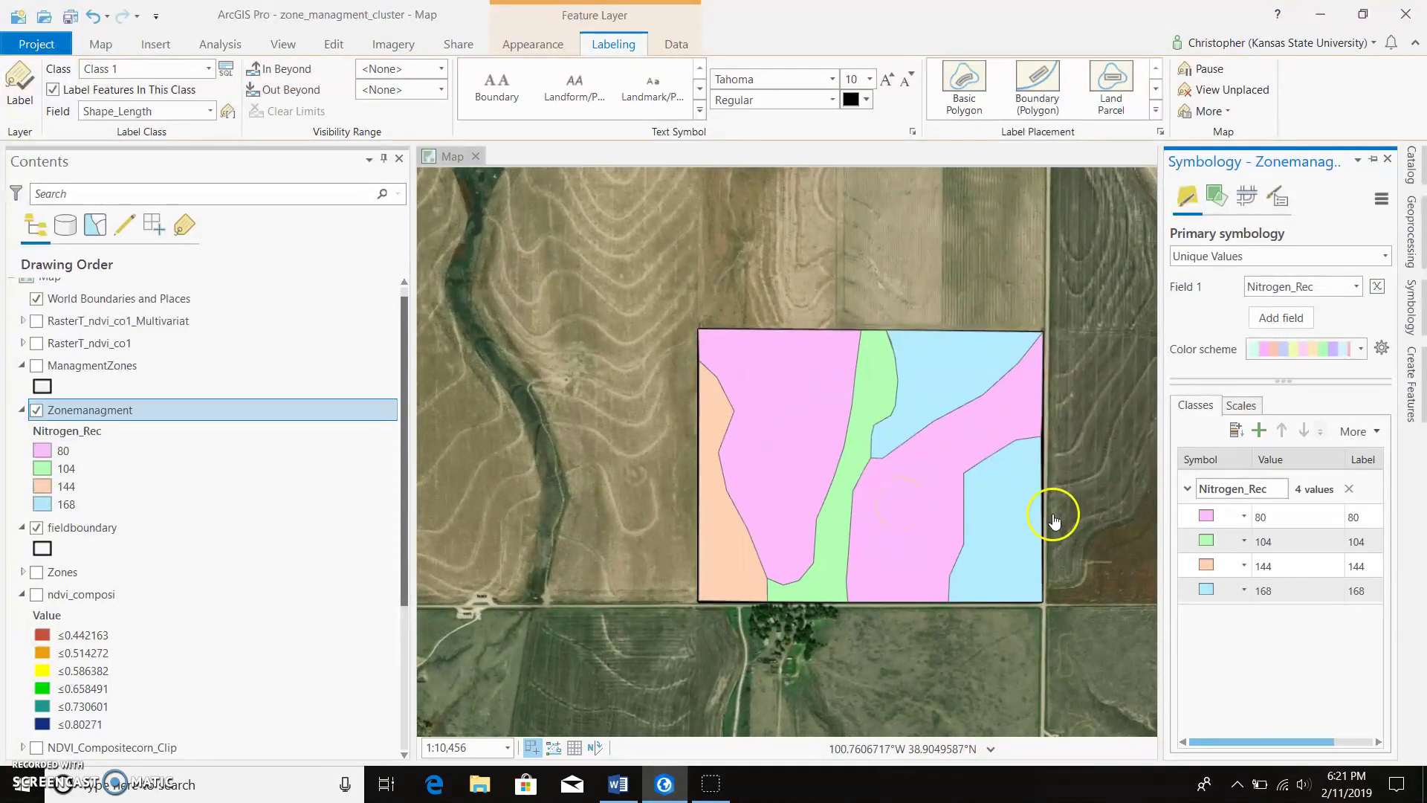
click(952, 534)
scroll(1023, 455, up, 1)
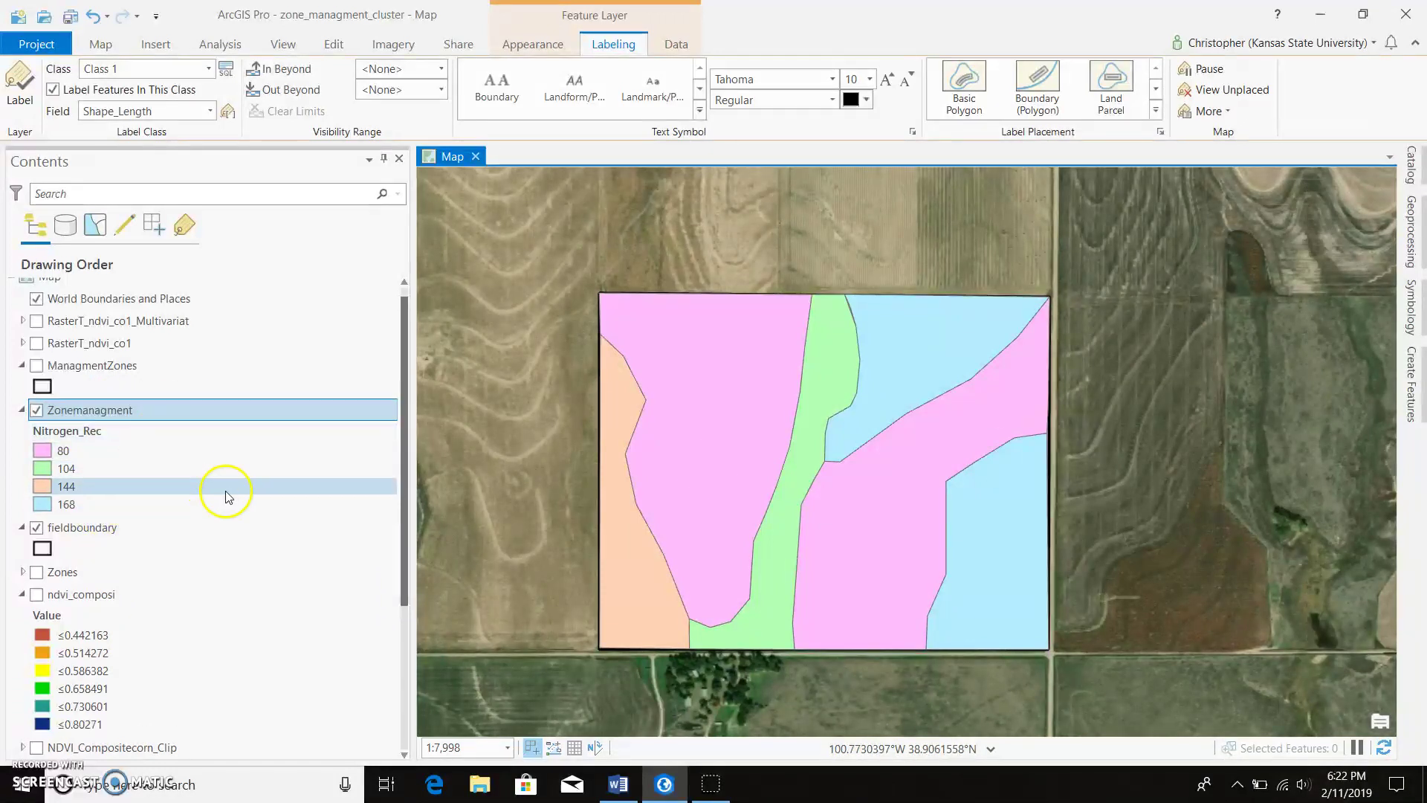
scroll(821, 444, down, 2)
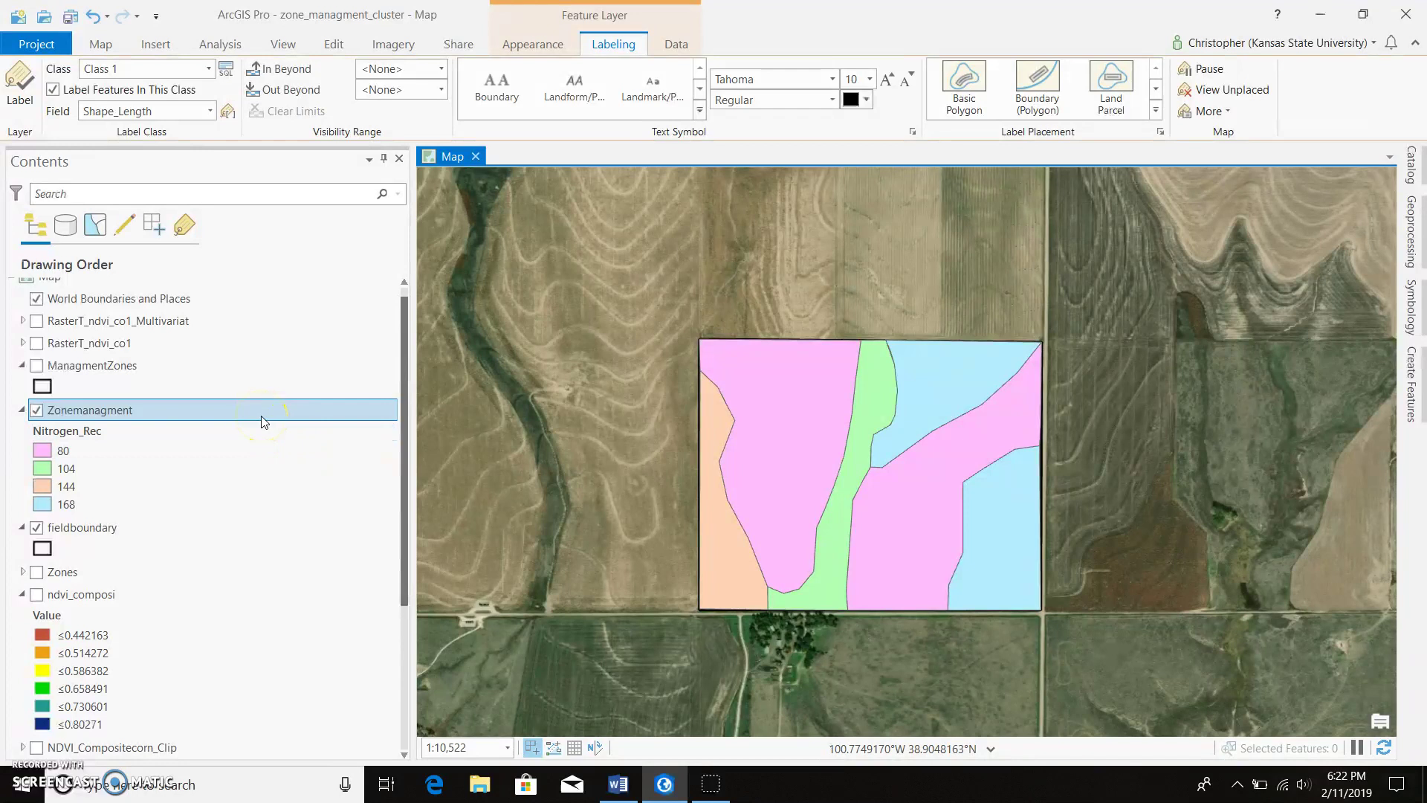
click(281, 420)
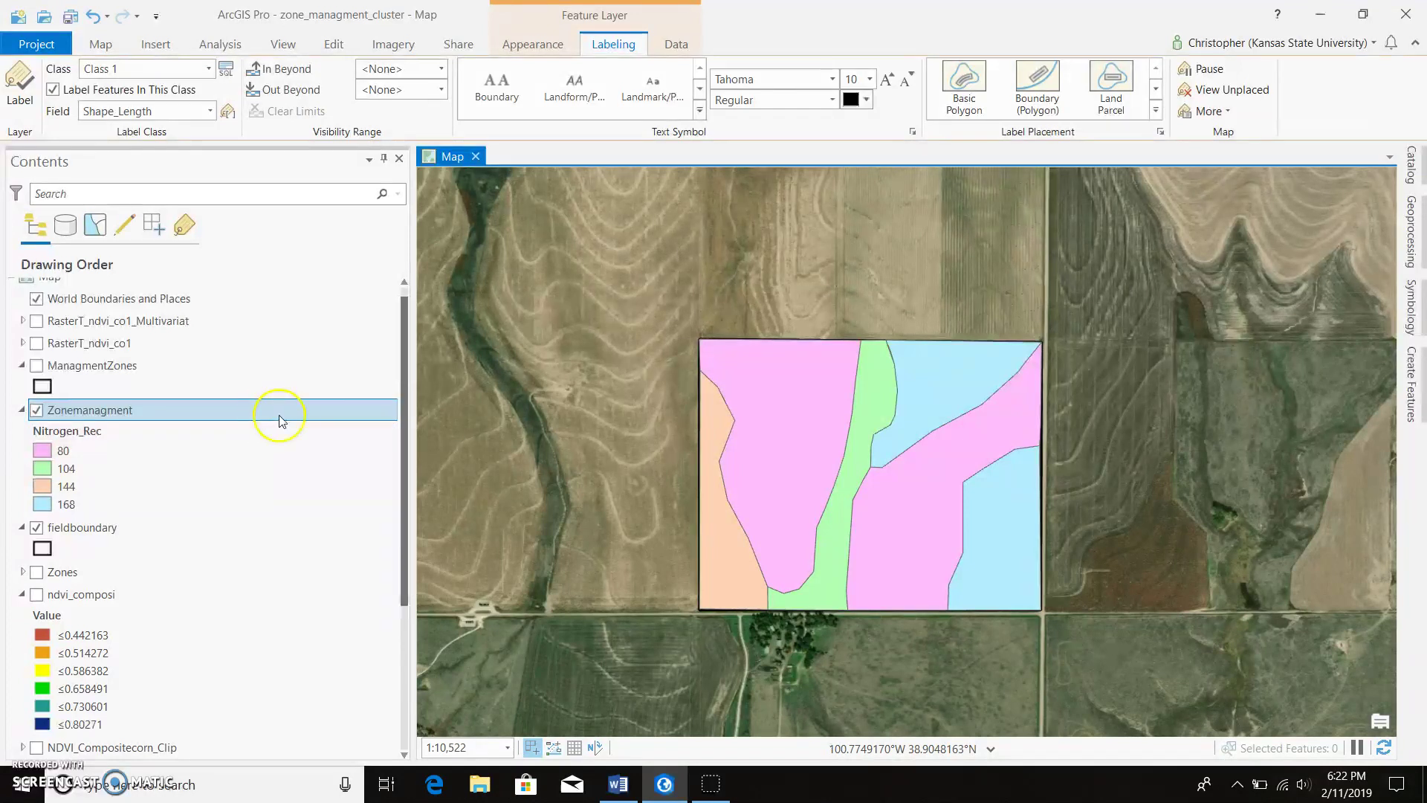
Open the Zonemanagment attribute table and inspect Acre_Area, Profle_N_PPM, OM_Percent, Yield_Goal and Nitrogen_Rec columns
right_click(320, 402)
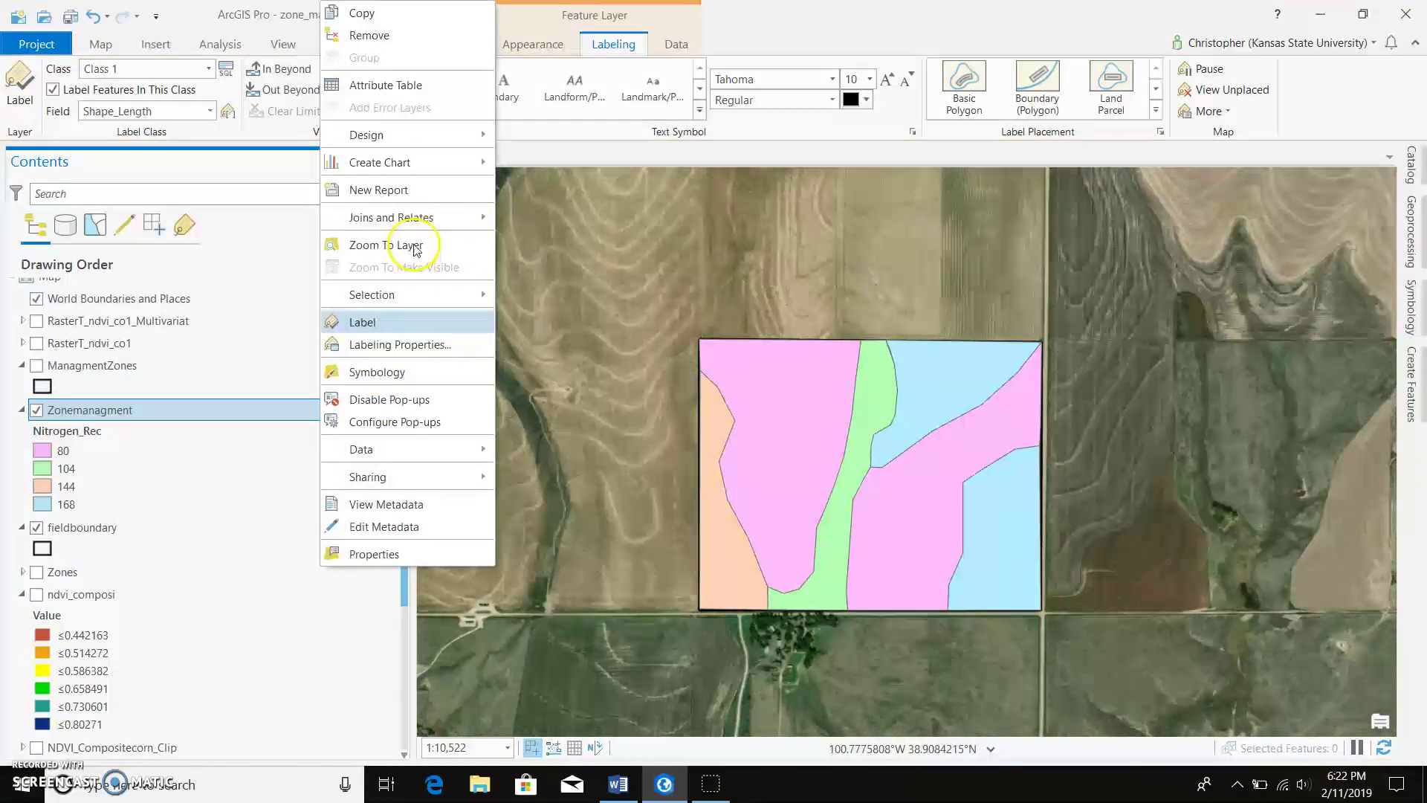
click(428, 86)
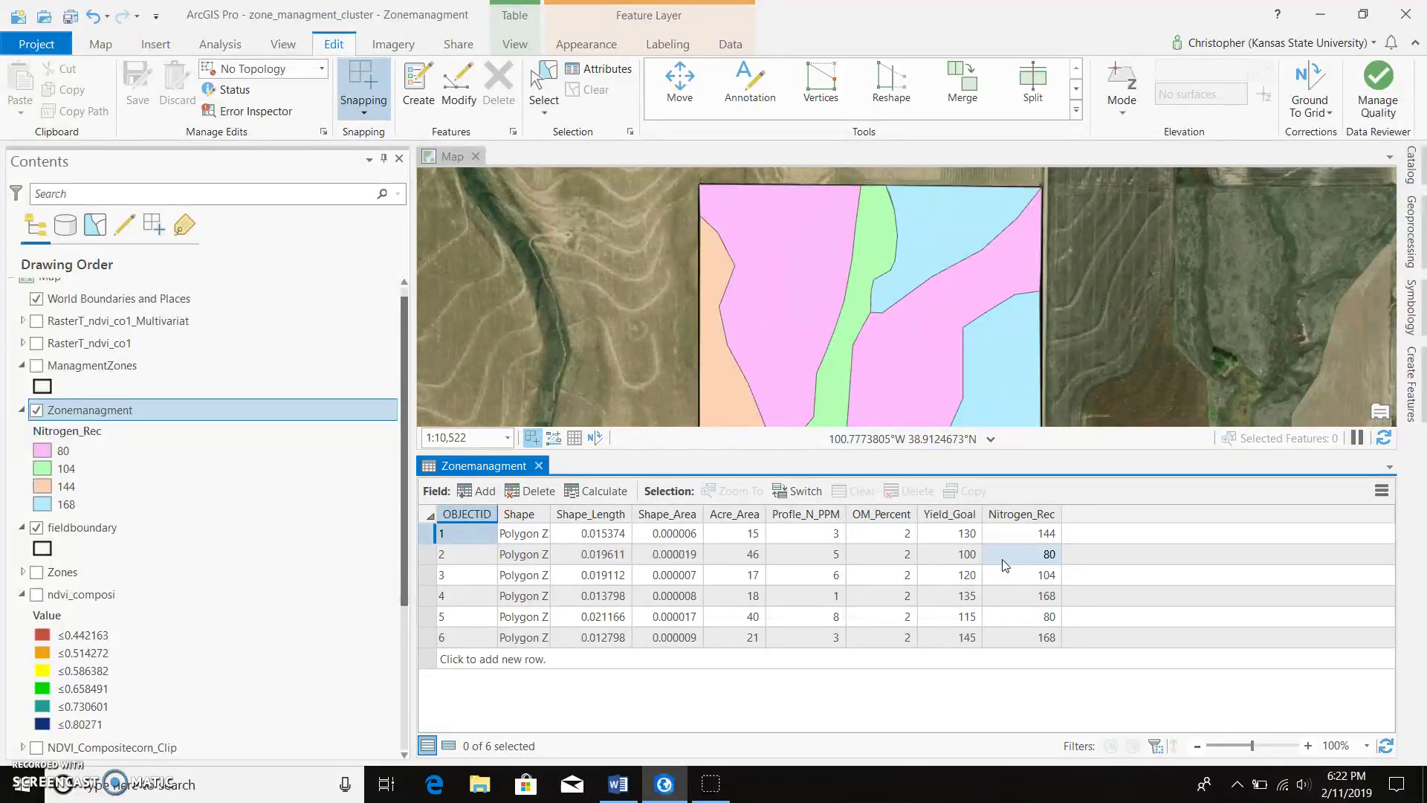
click(746, 514)
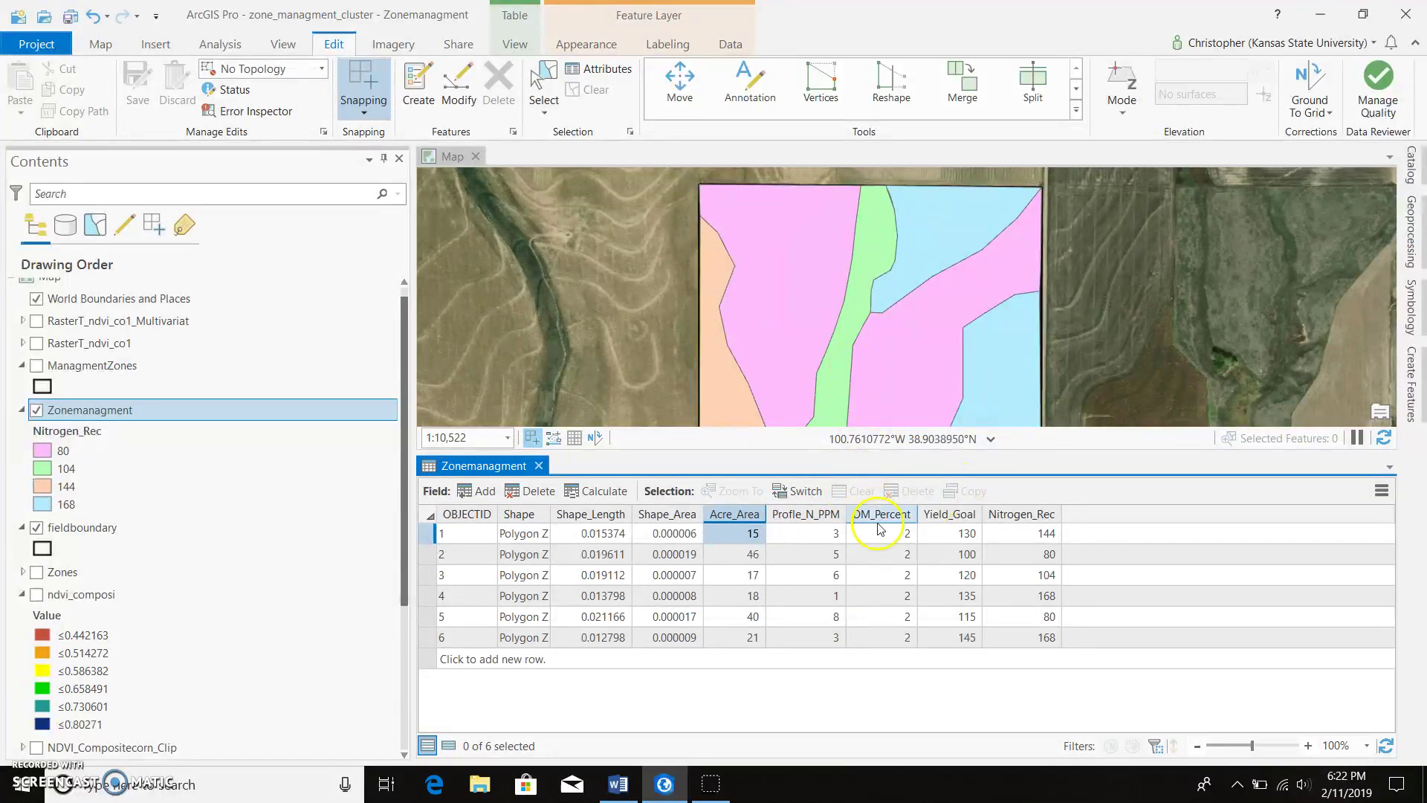
click(812, 513)
click(873, 518)
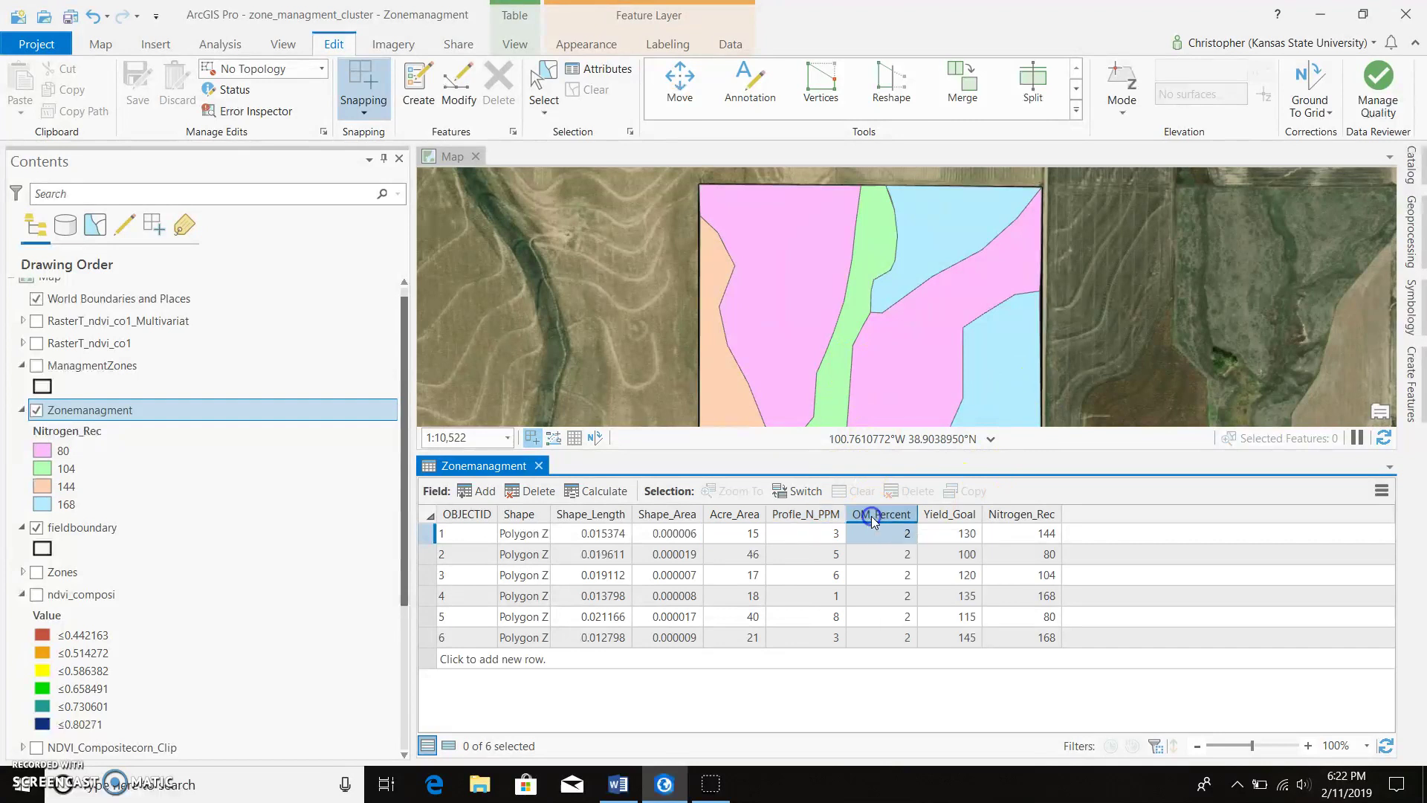
click(950, 514)
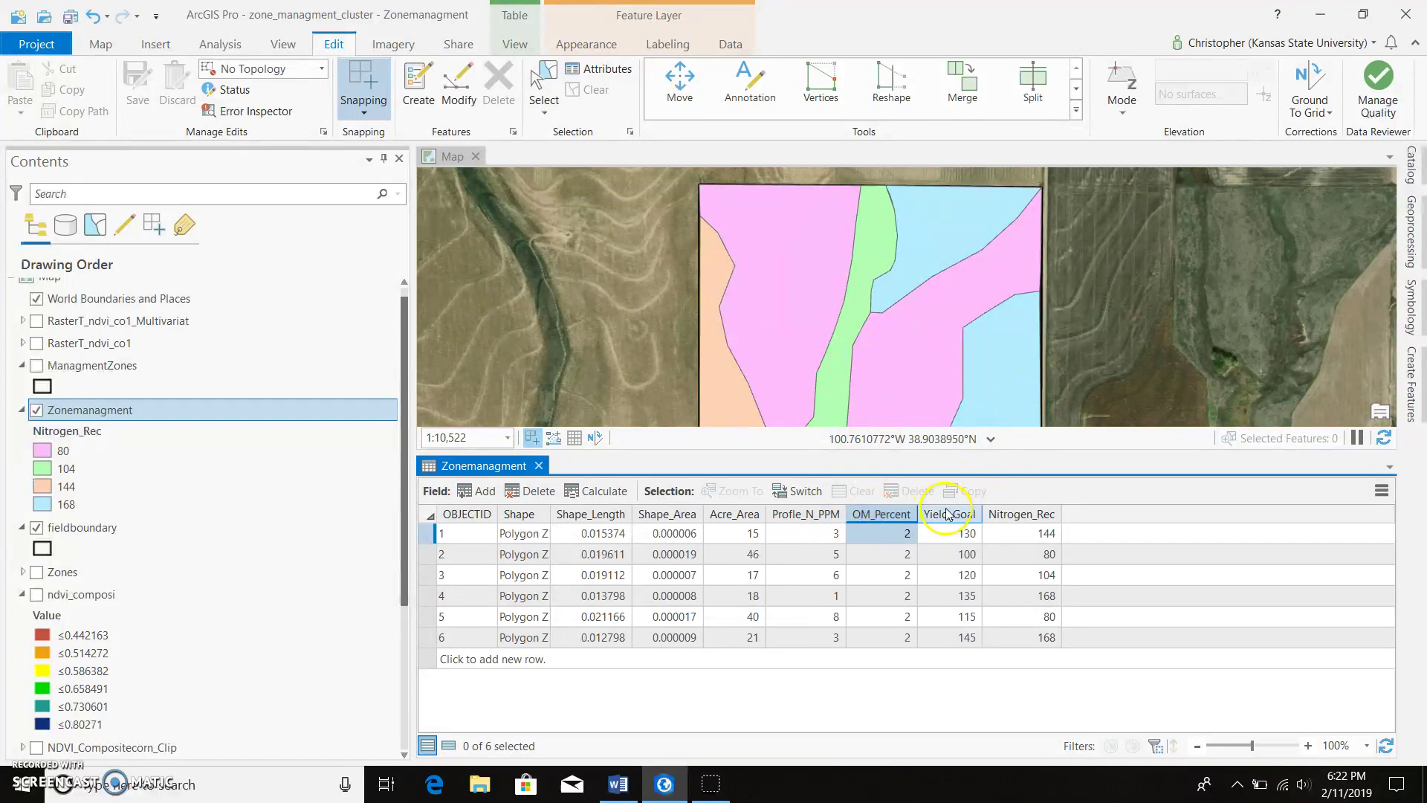
click(1022, 514)
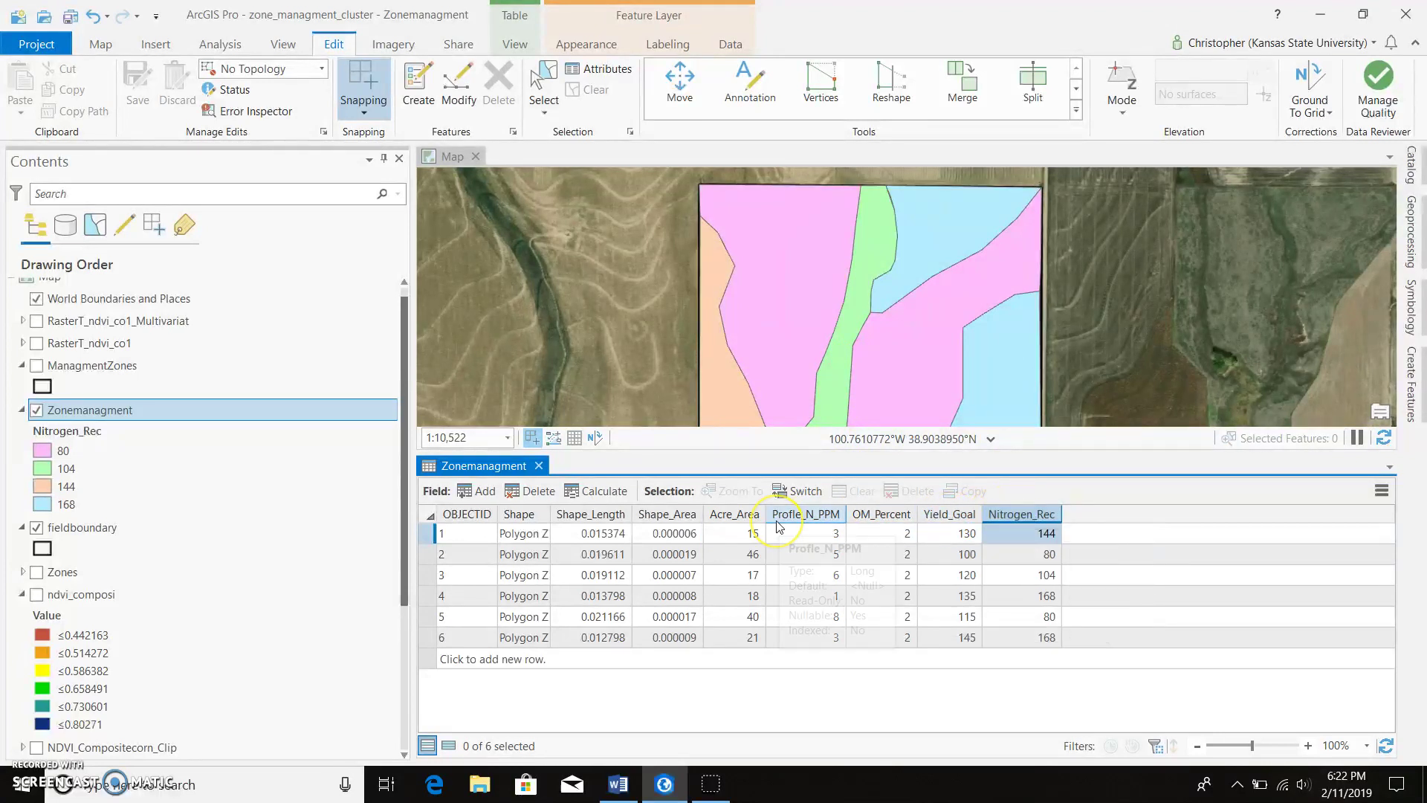